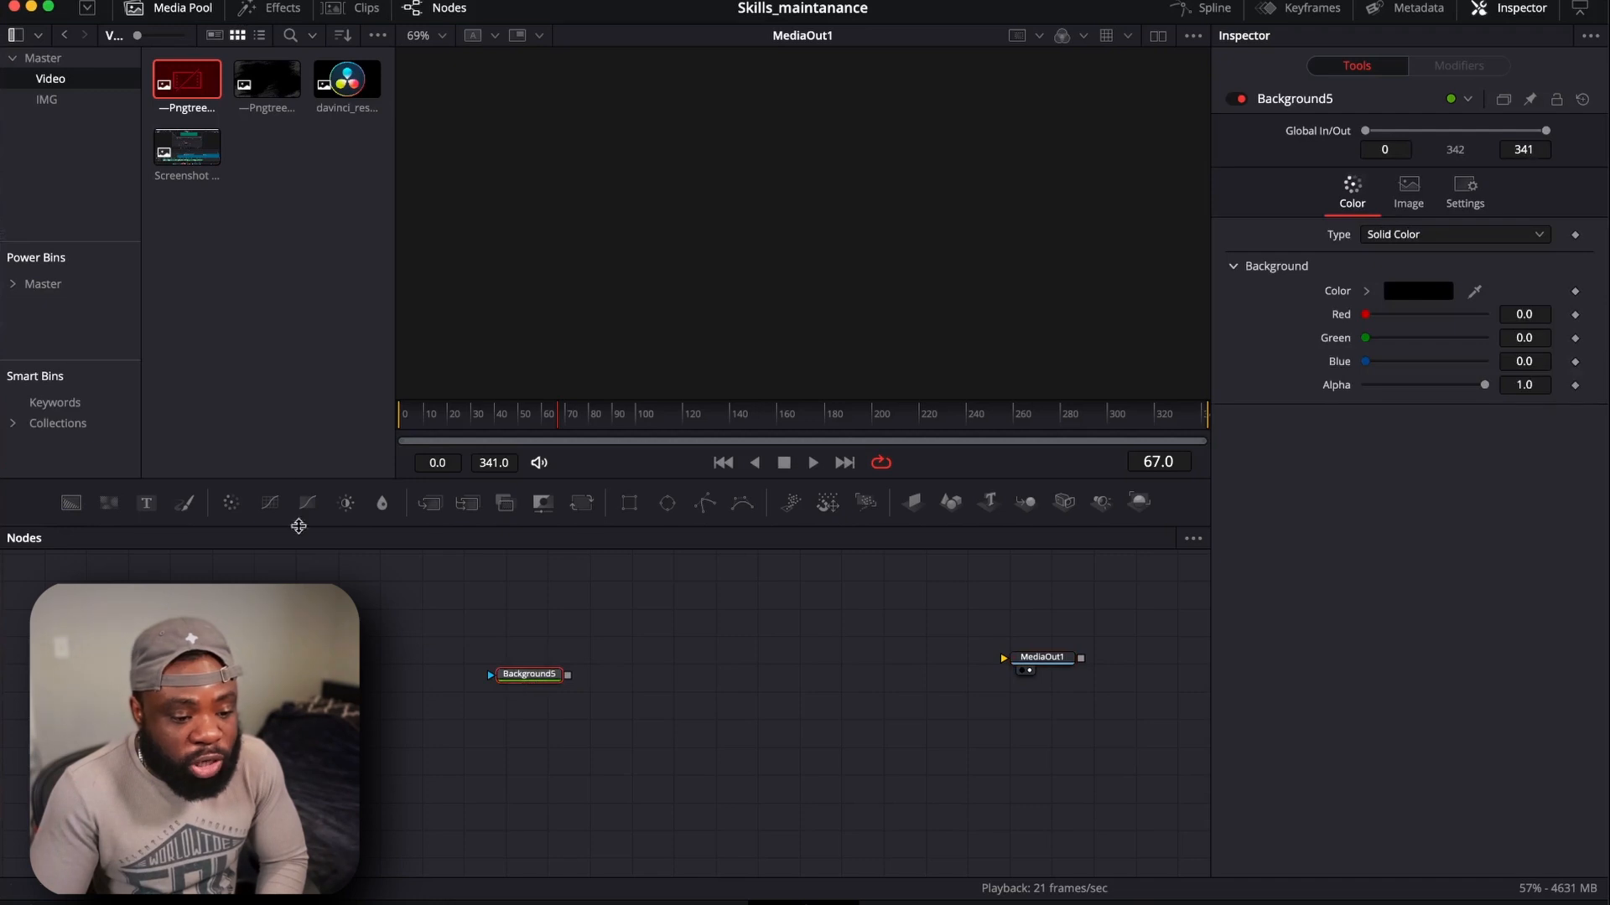
Connect the Background5 node to MediaOut1, mask it with a Rectangle node and space the two nodes apart
drag(567, 679, 1030, 663)
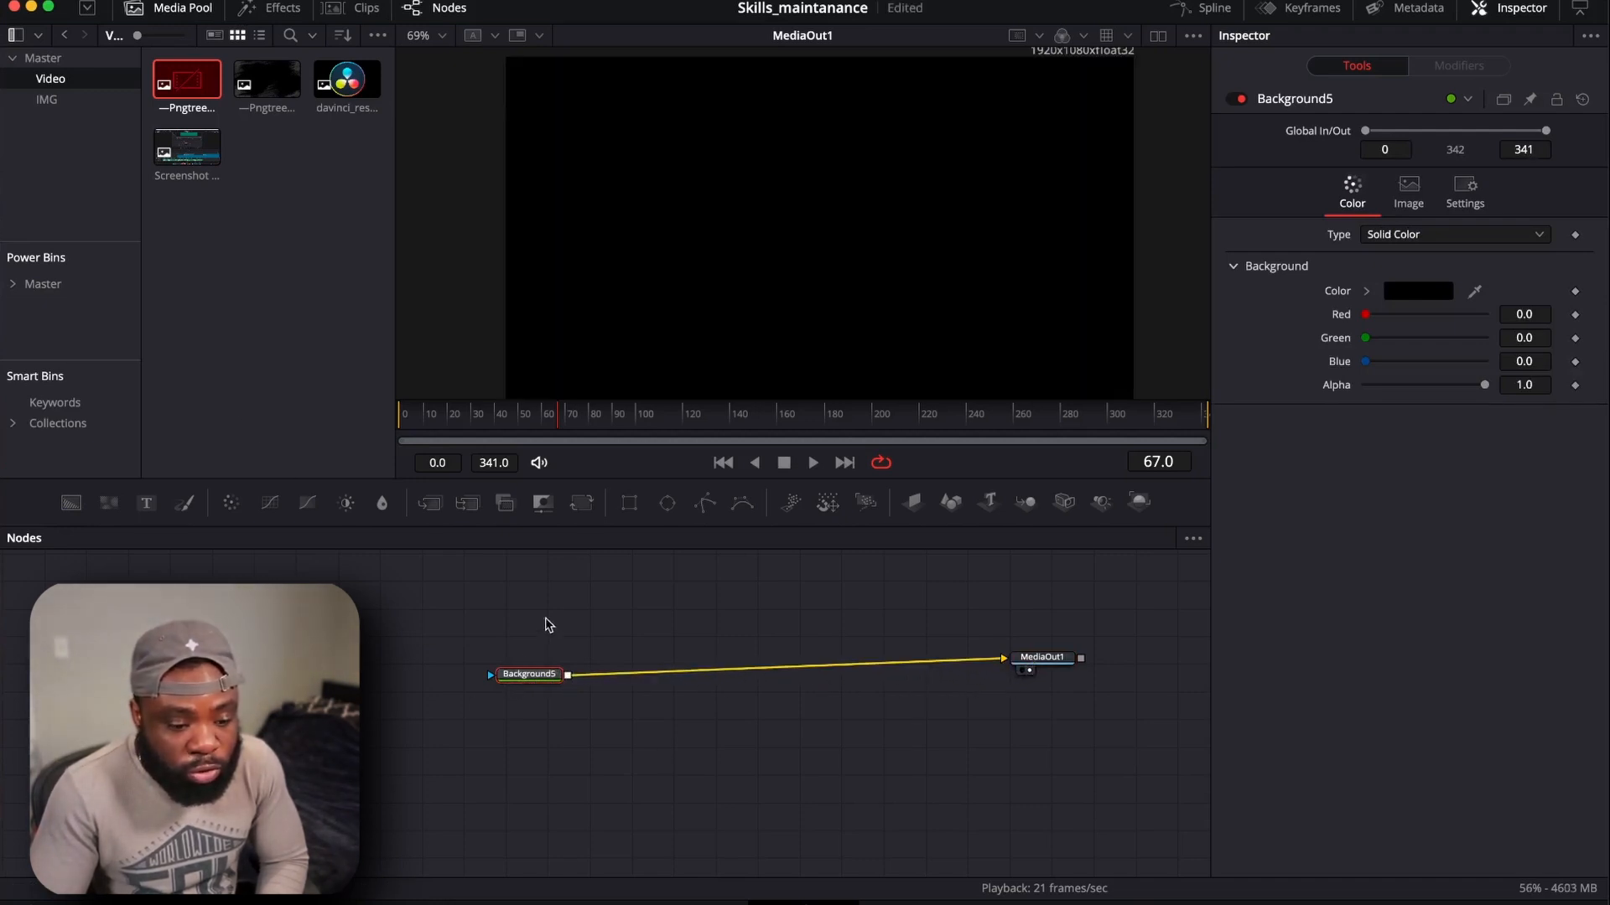
drag(526, 676, 529, 661)
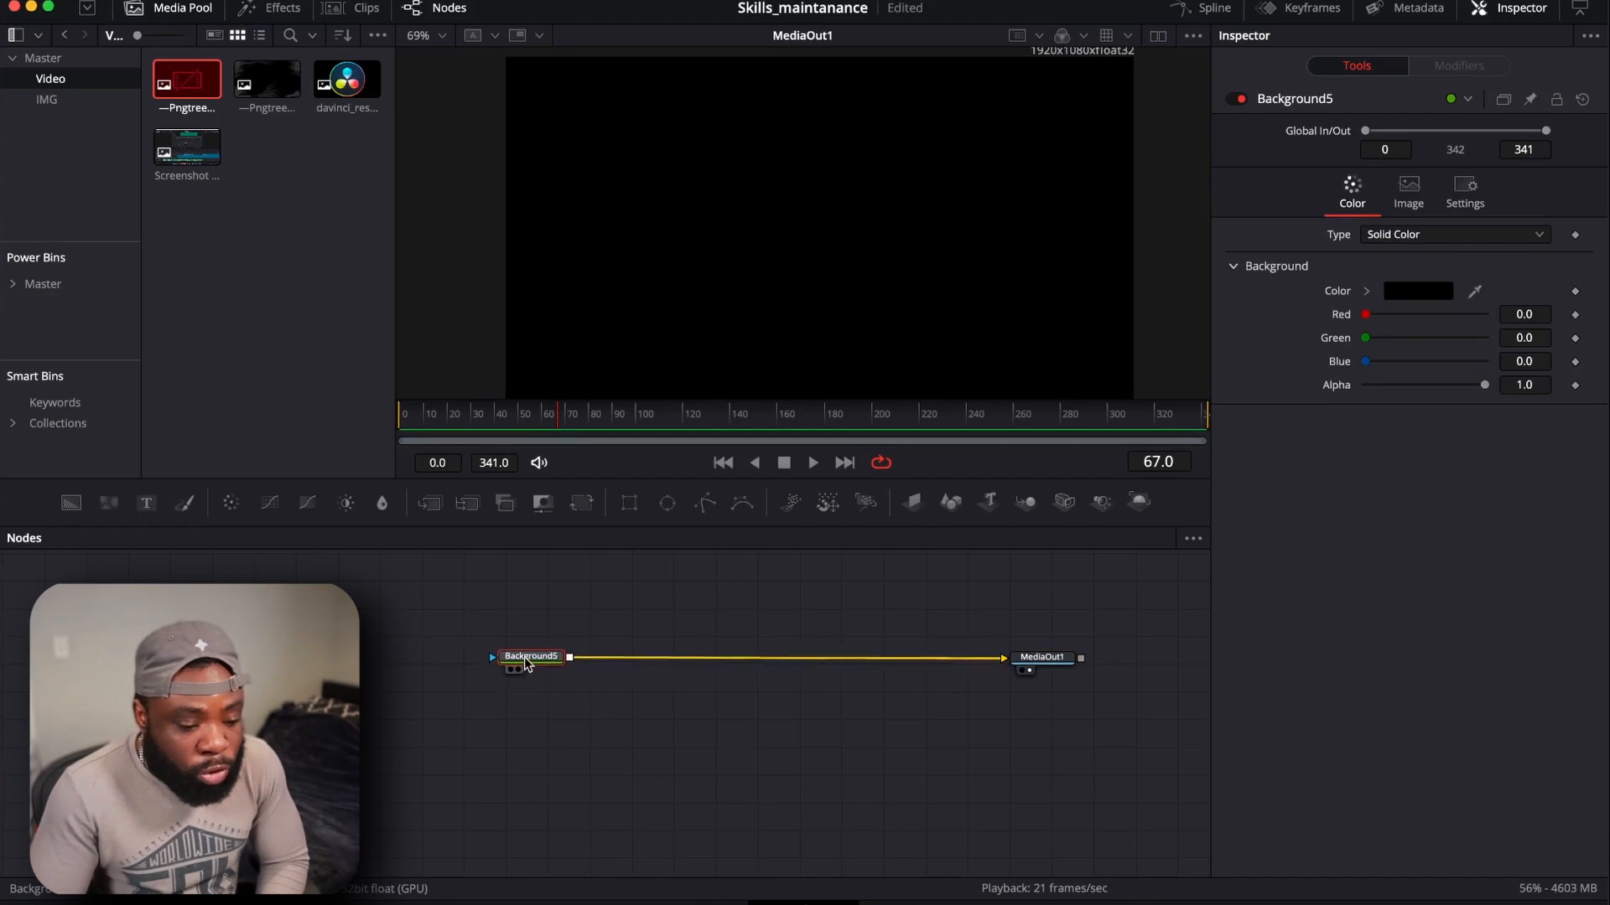
click(630, 503)
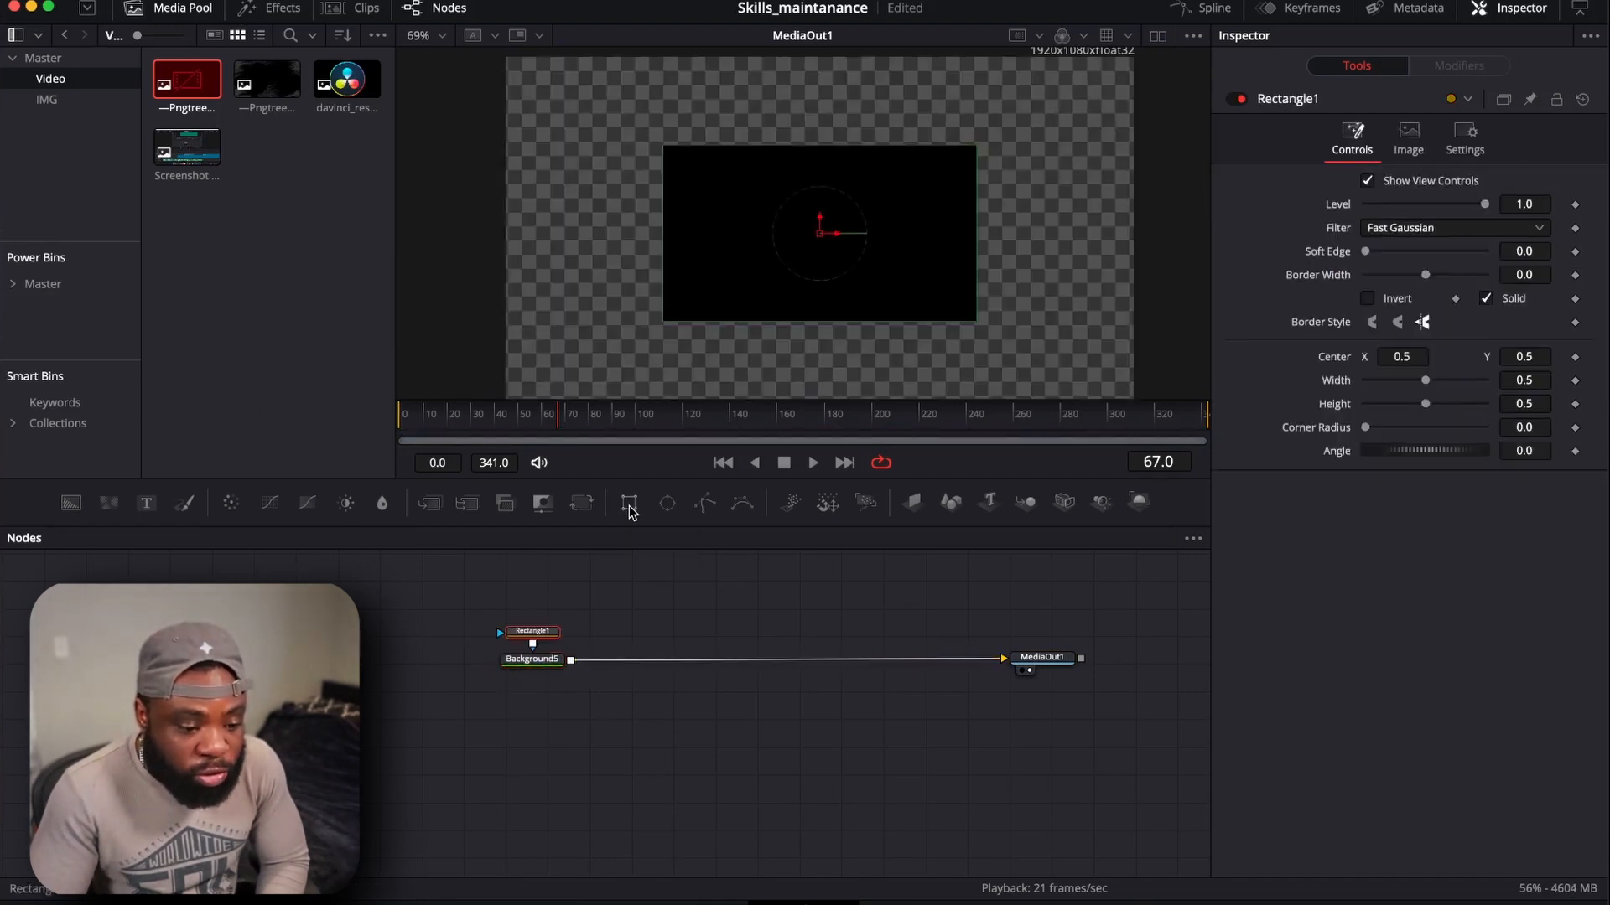
click(534, 675)
drag(532, 633, 540, 618)
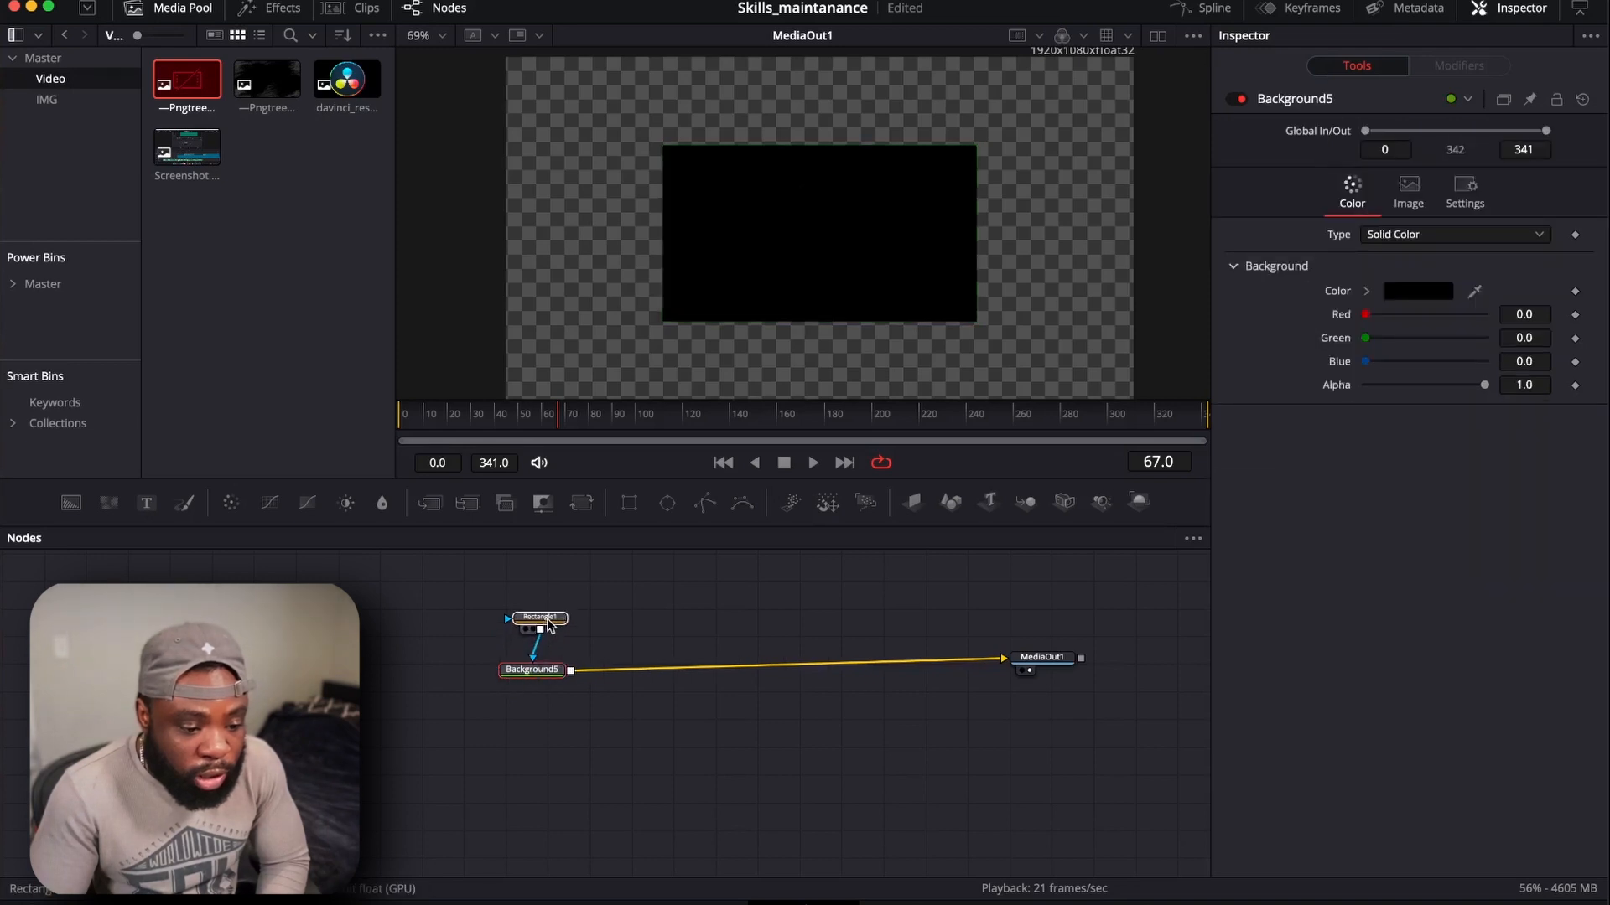
Rename the rectangle mask node as Myself
right_click(538, 675)
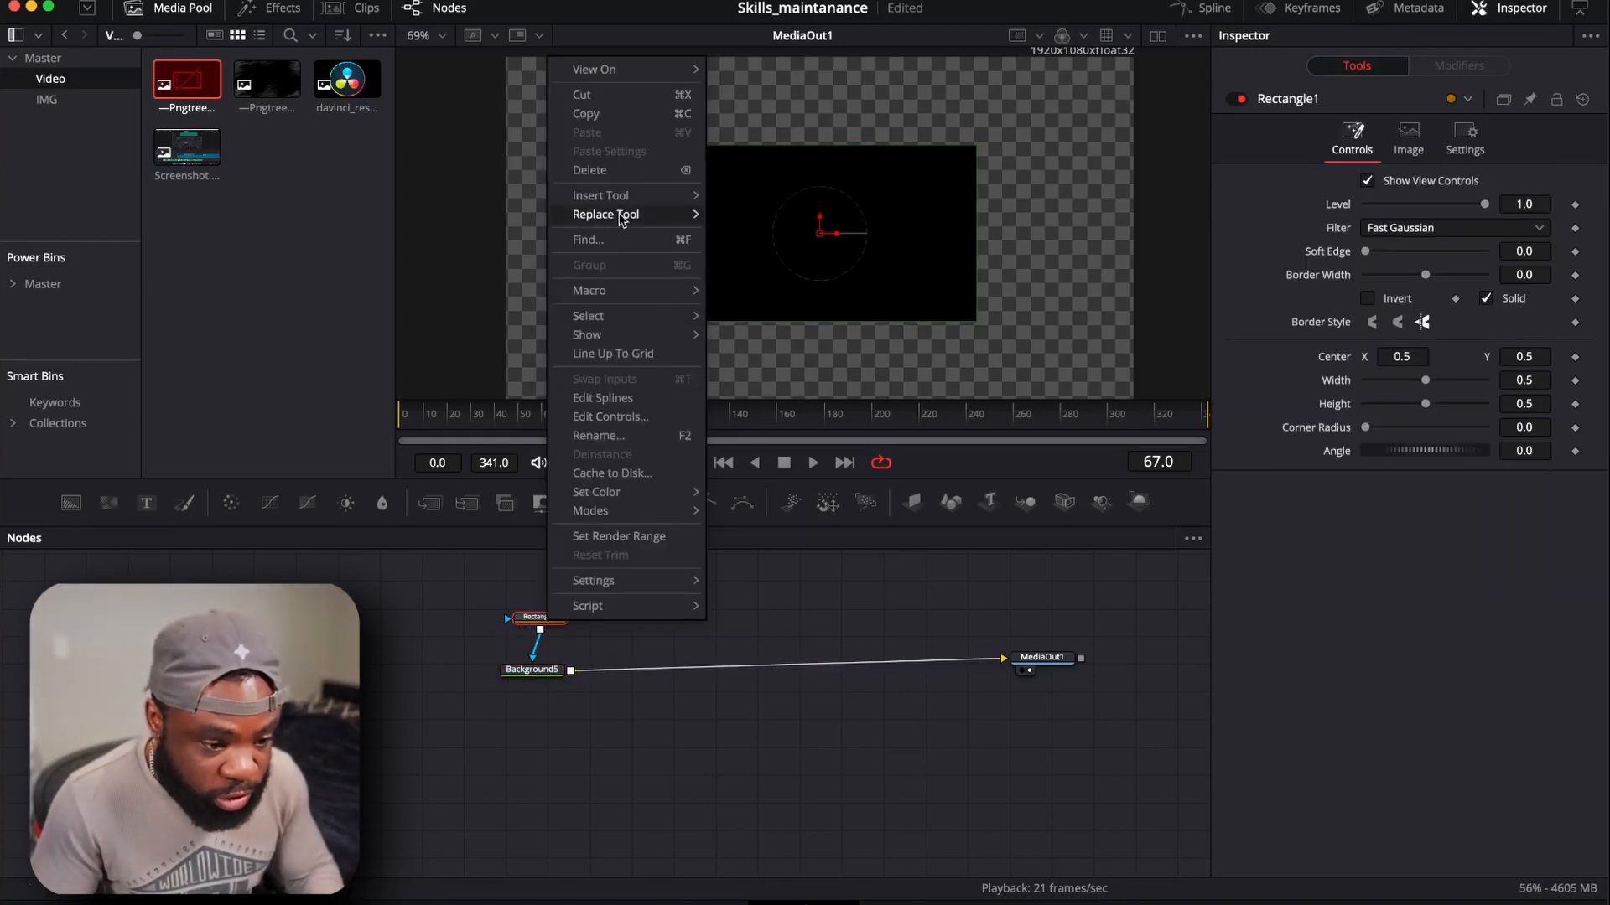
click(598, 435)
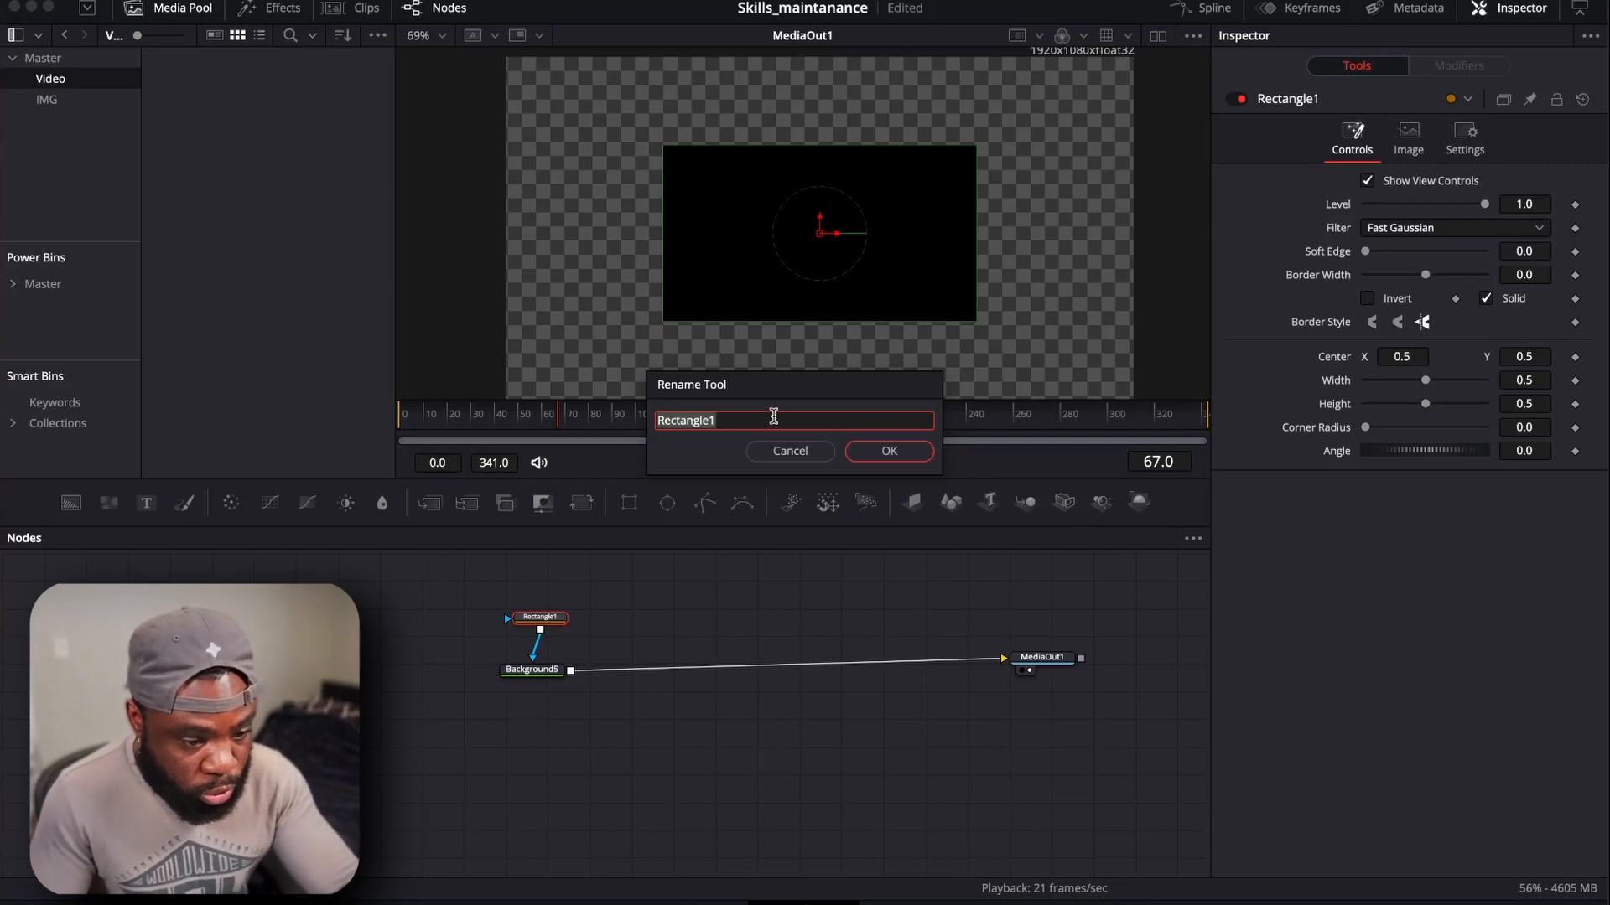
key(BackSpace)
text(M)
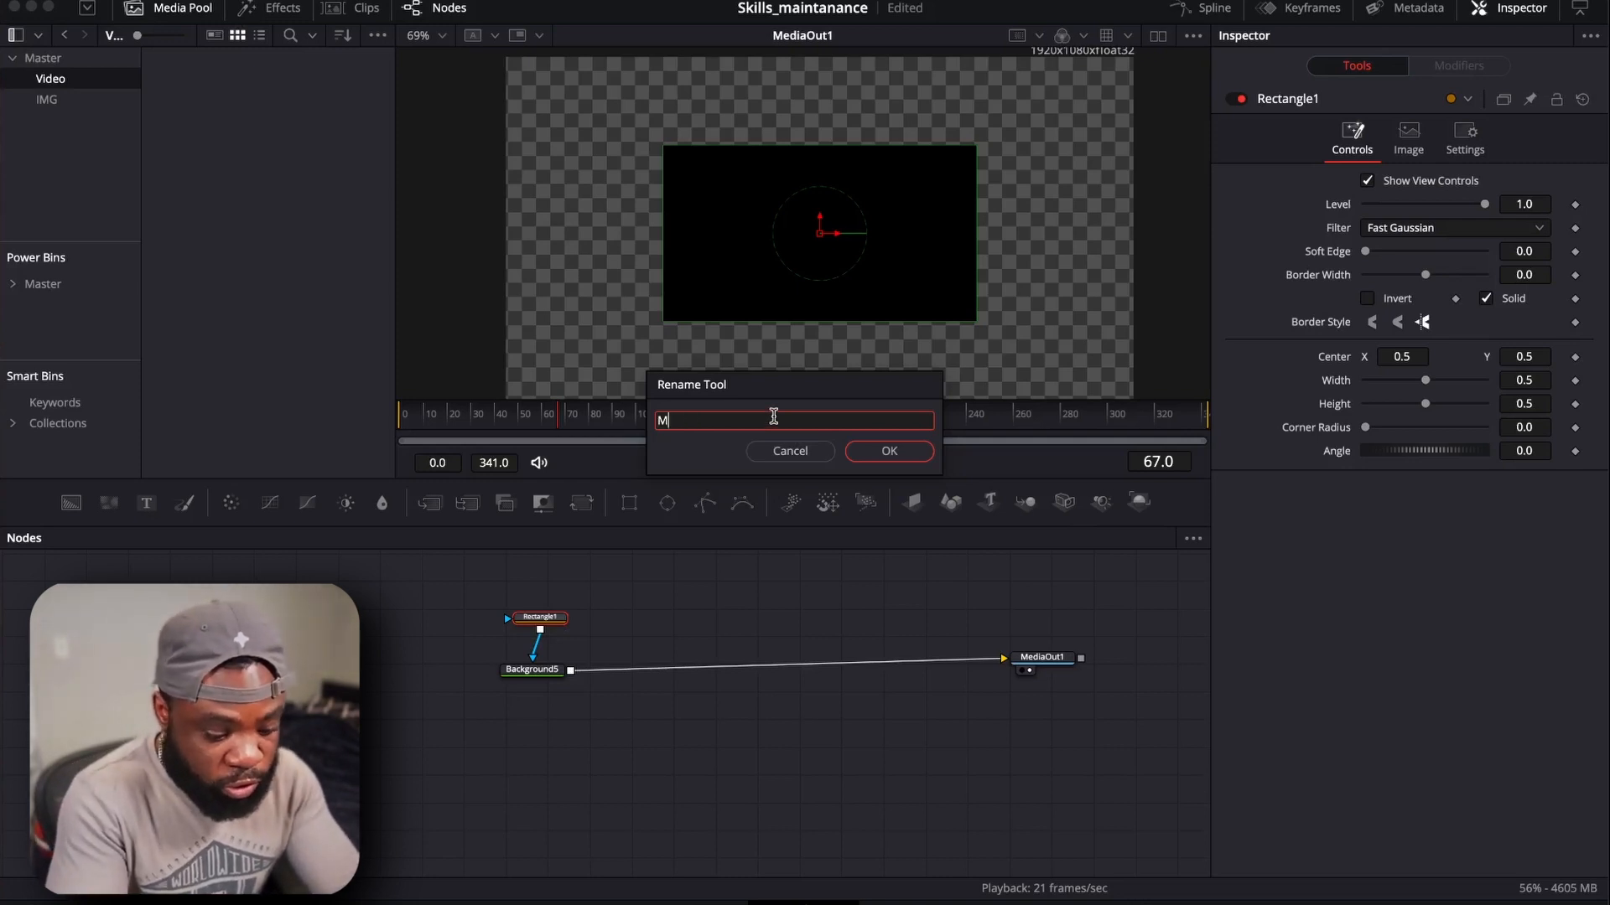
text(yself)
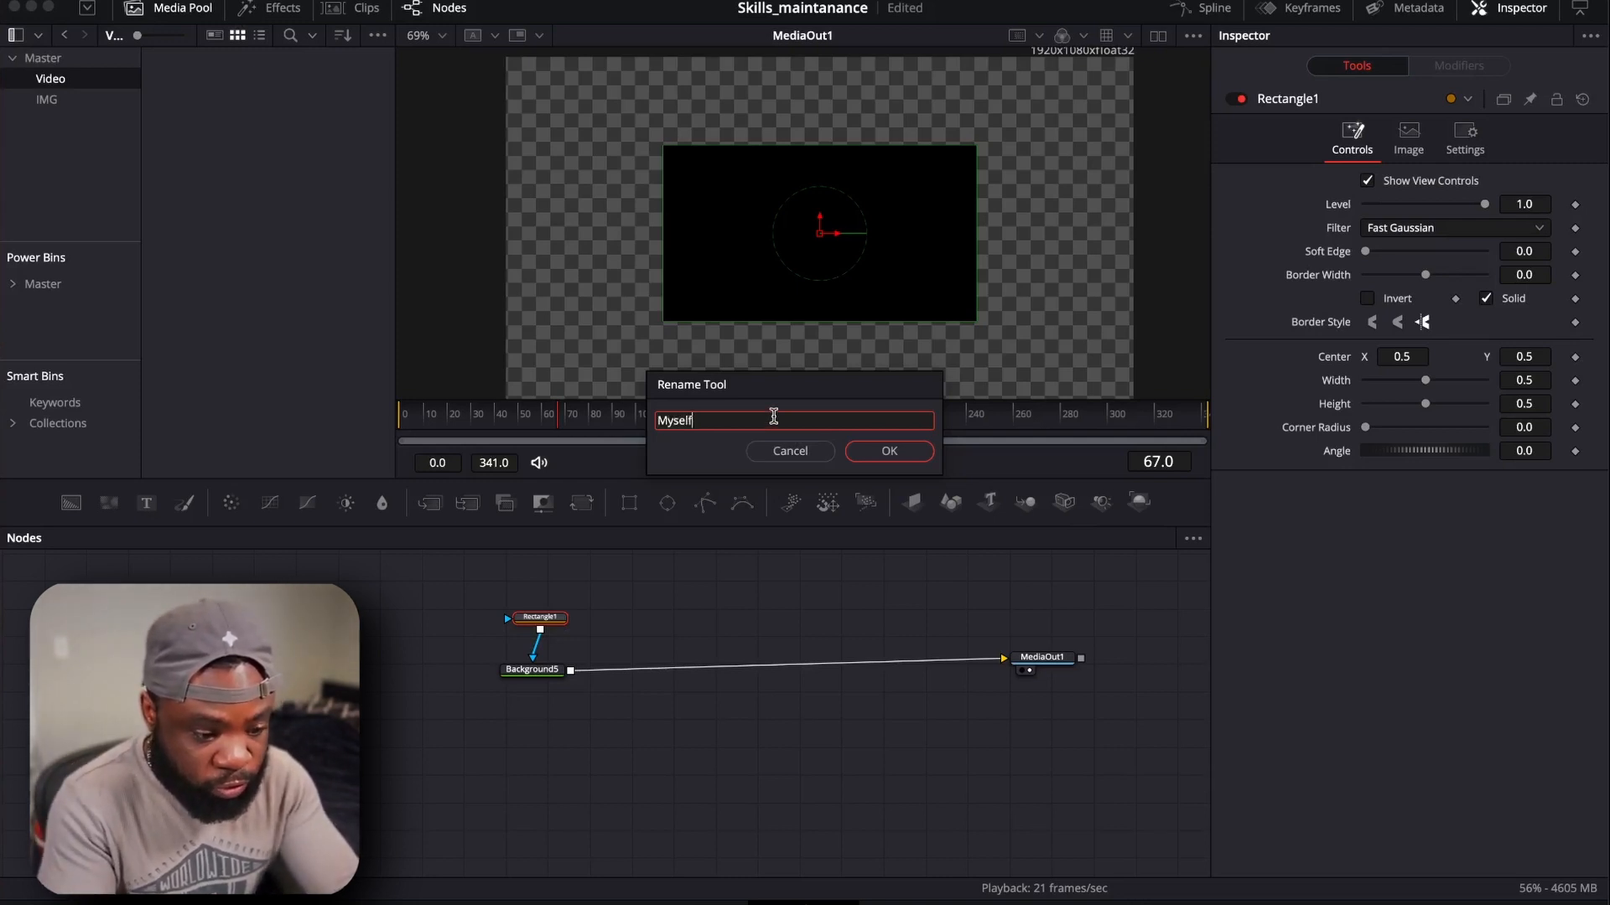
key(Return)
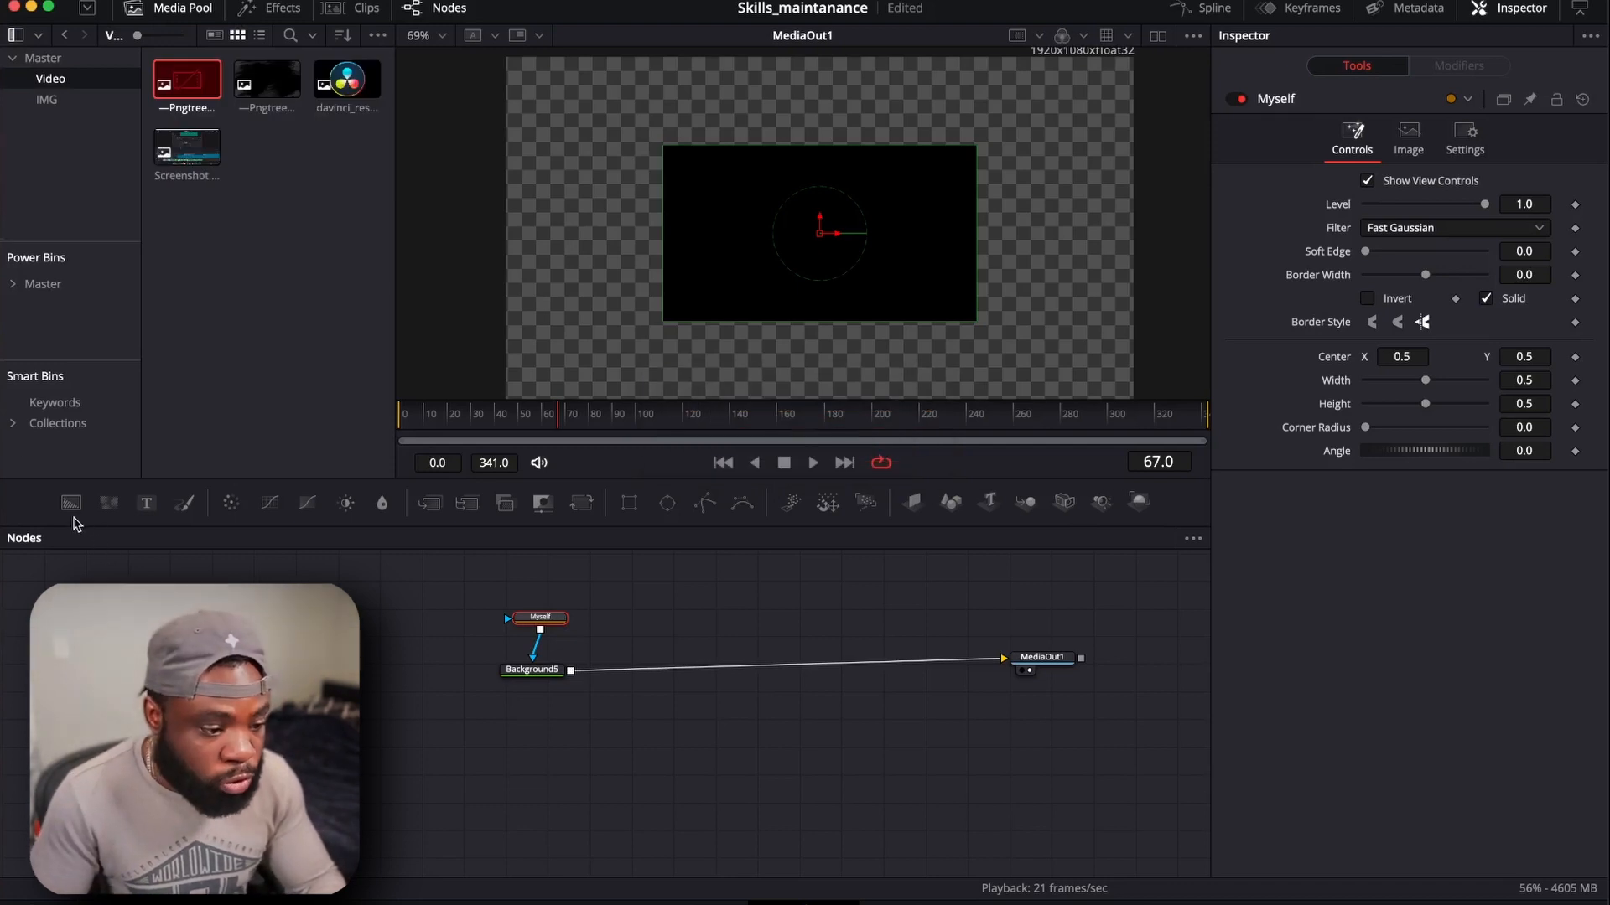
Merge a second Background node over Background5 and mask it with its own Rectangle node
drag(72, 503, 571, 670)
click(642, 624)
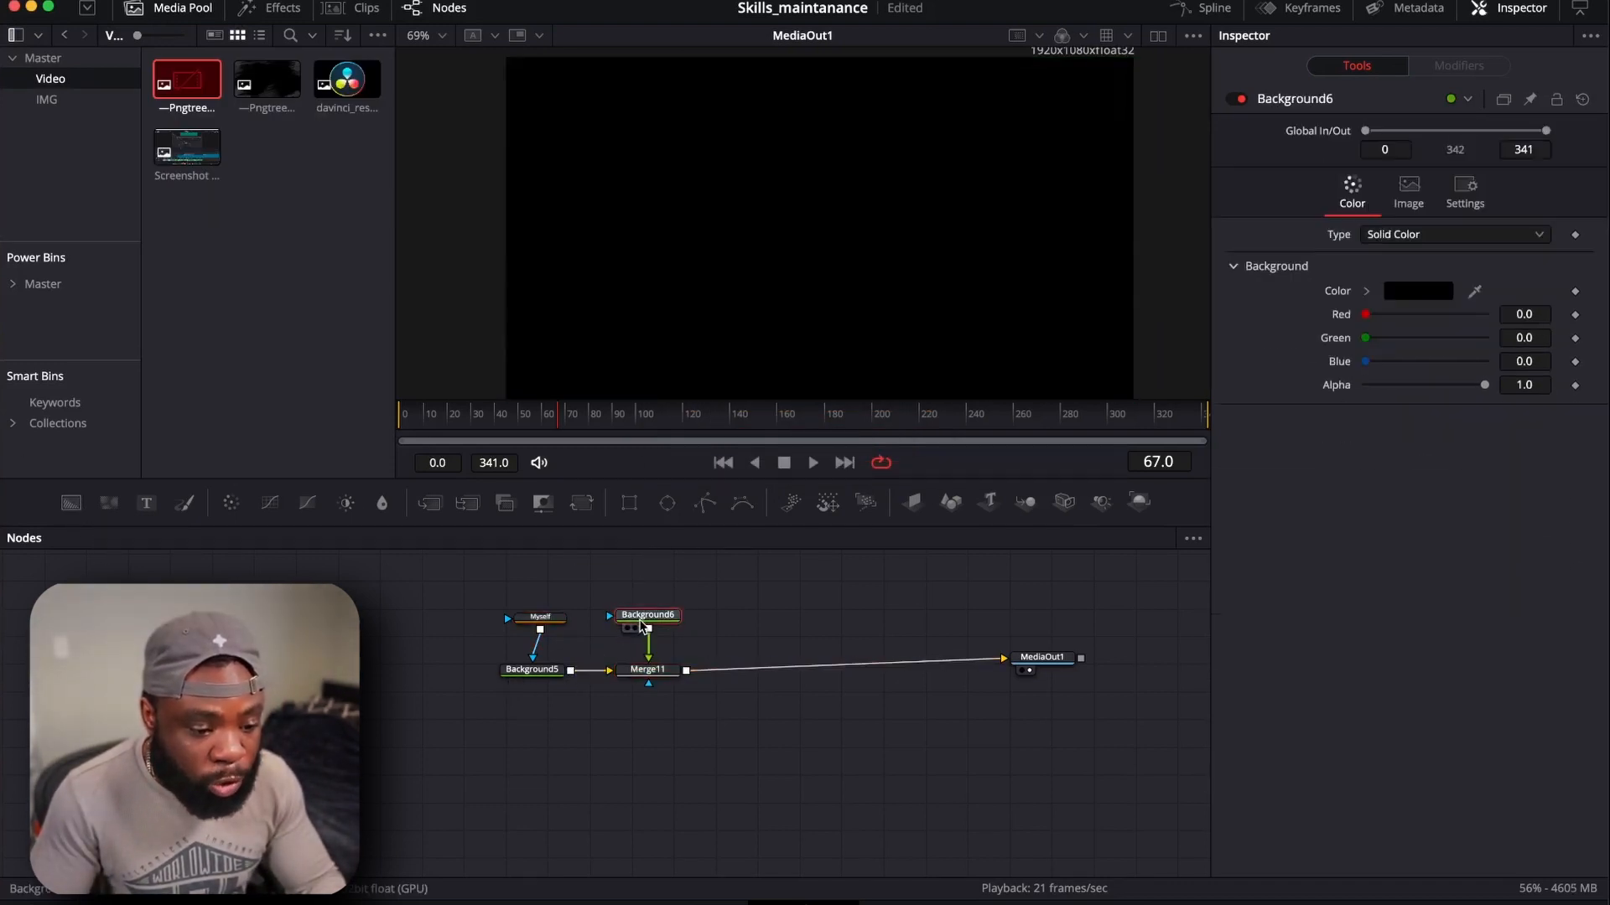
click(629, 503)
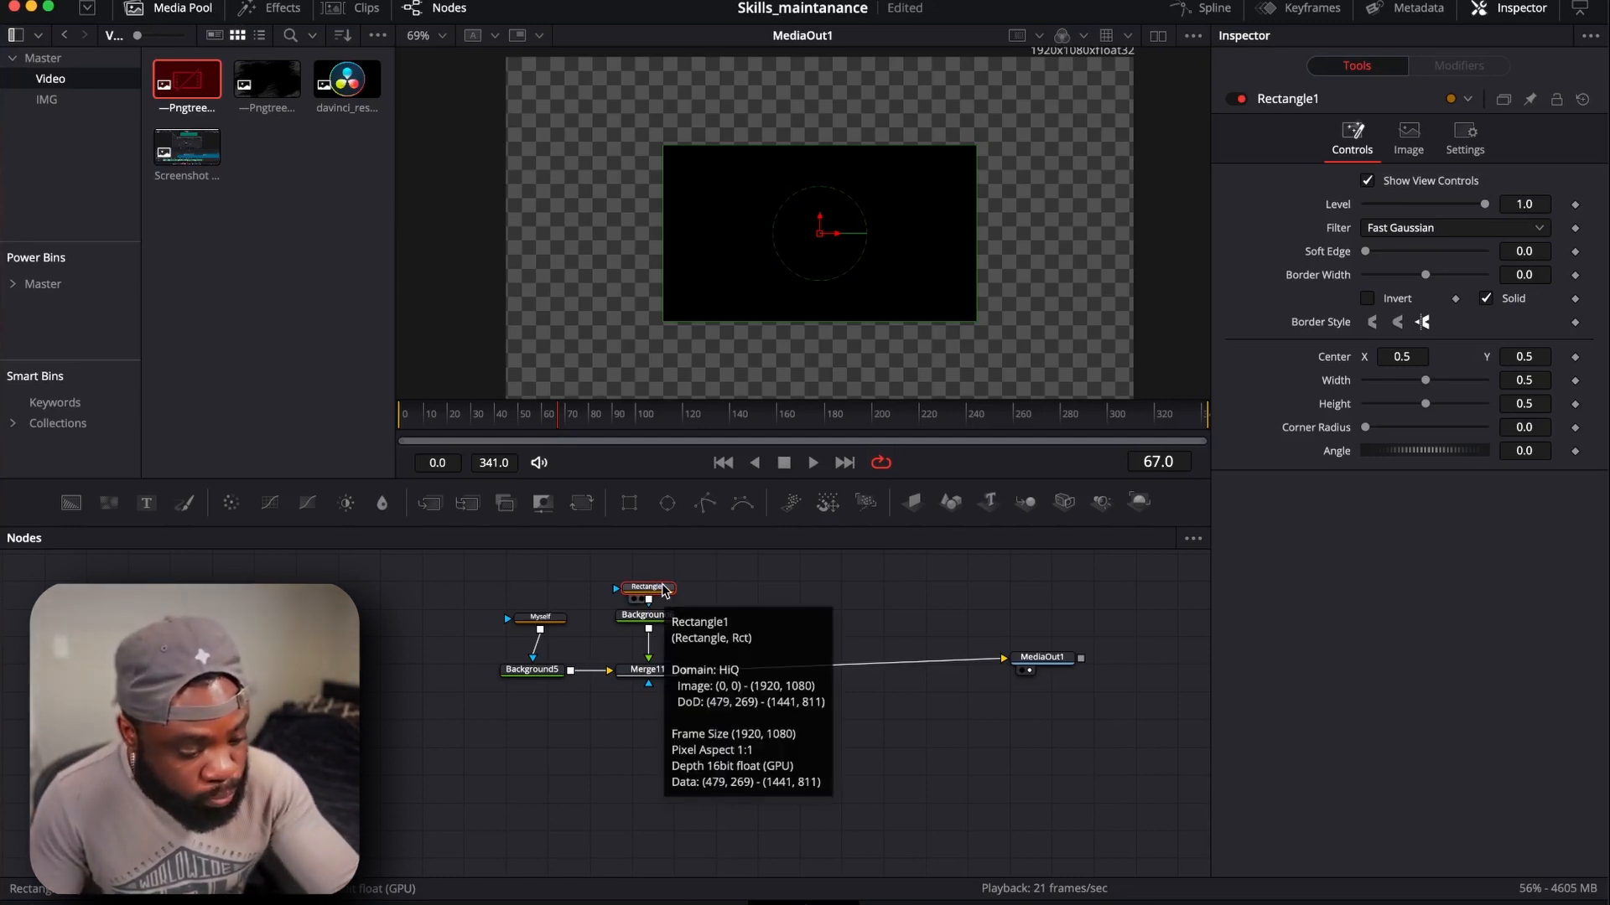
Rename the second rectangle mask as Goku and space out the mask and background nodes
key(F2)
text(Goku)
click(884, 451)
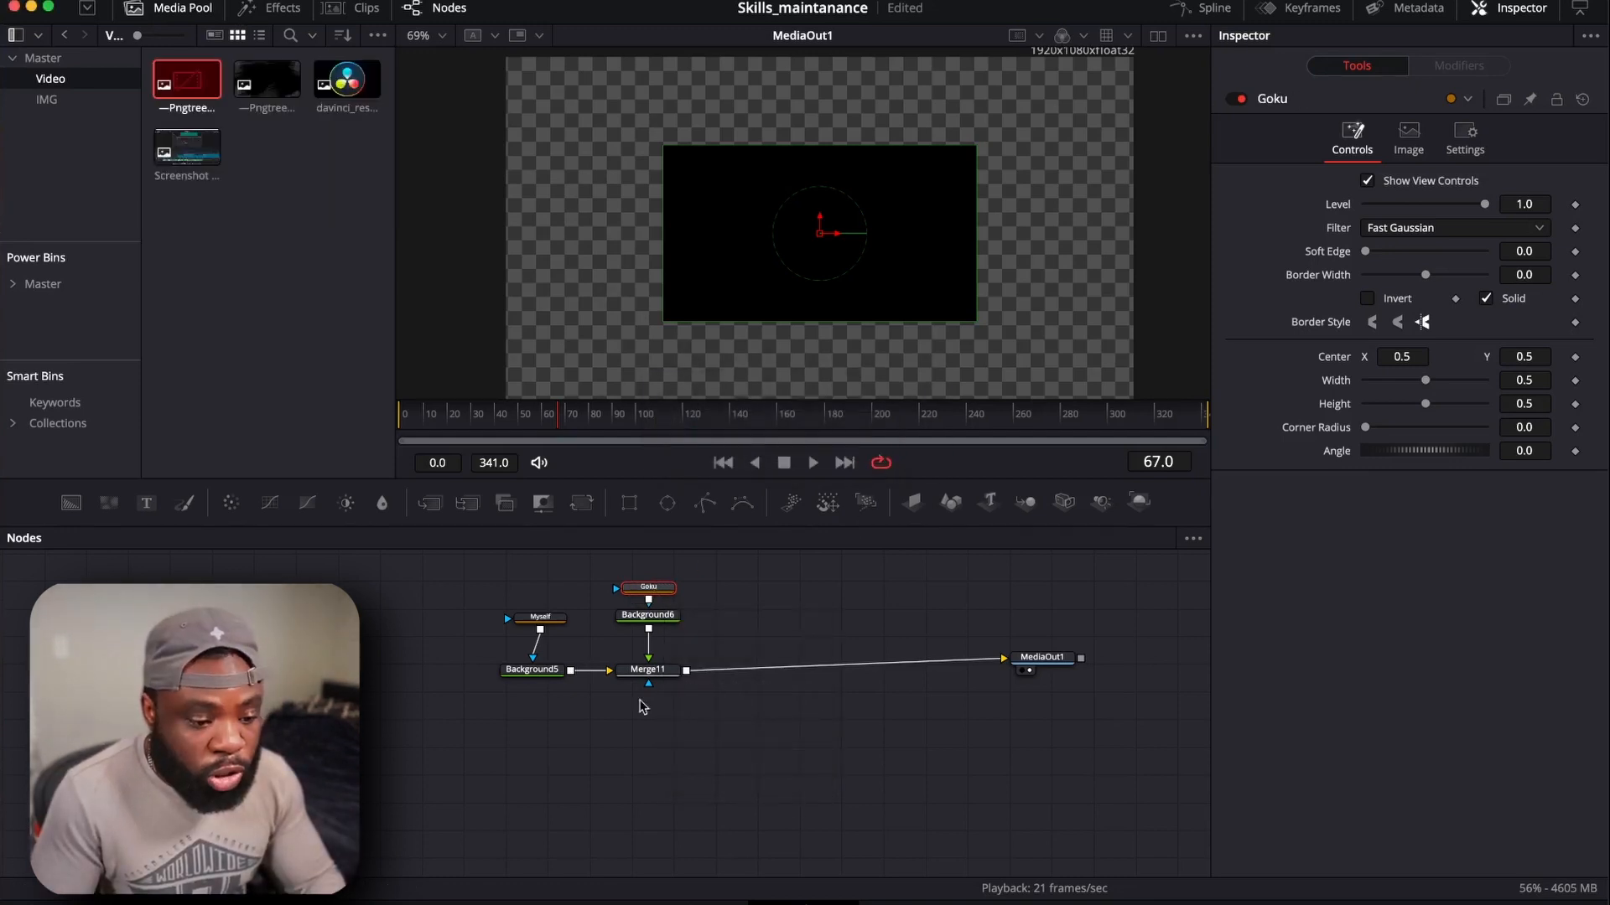
mouse_move(649, 615)
mouse_down()
mouse_move(649, 634)
mouse_move(658, 603)
mouse_up()
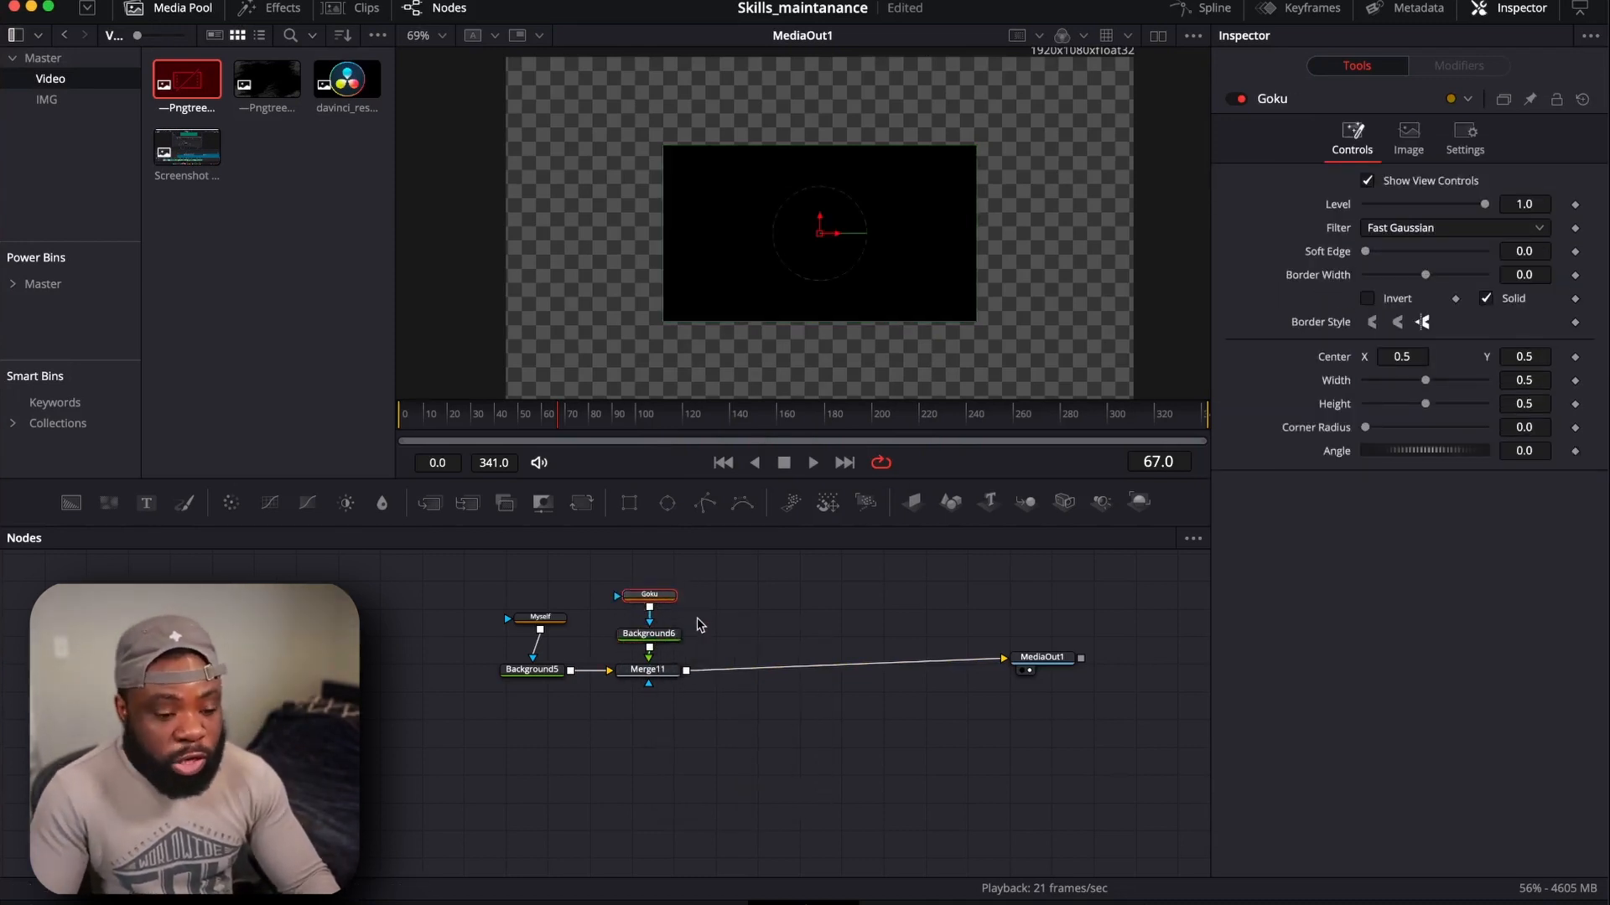
drag(555, 624, 549, 613)
Set Background5's color to a medium green, about 0.13 red, 0.49 green and 0.18 blue
click(646, 639)
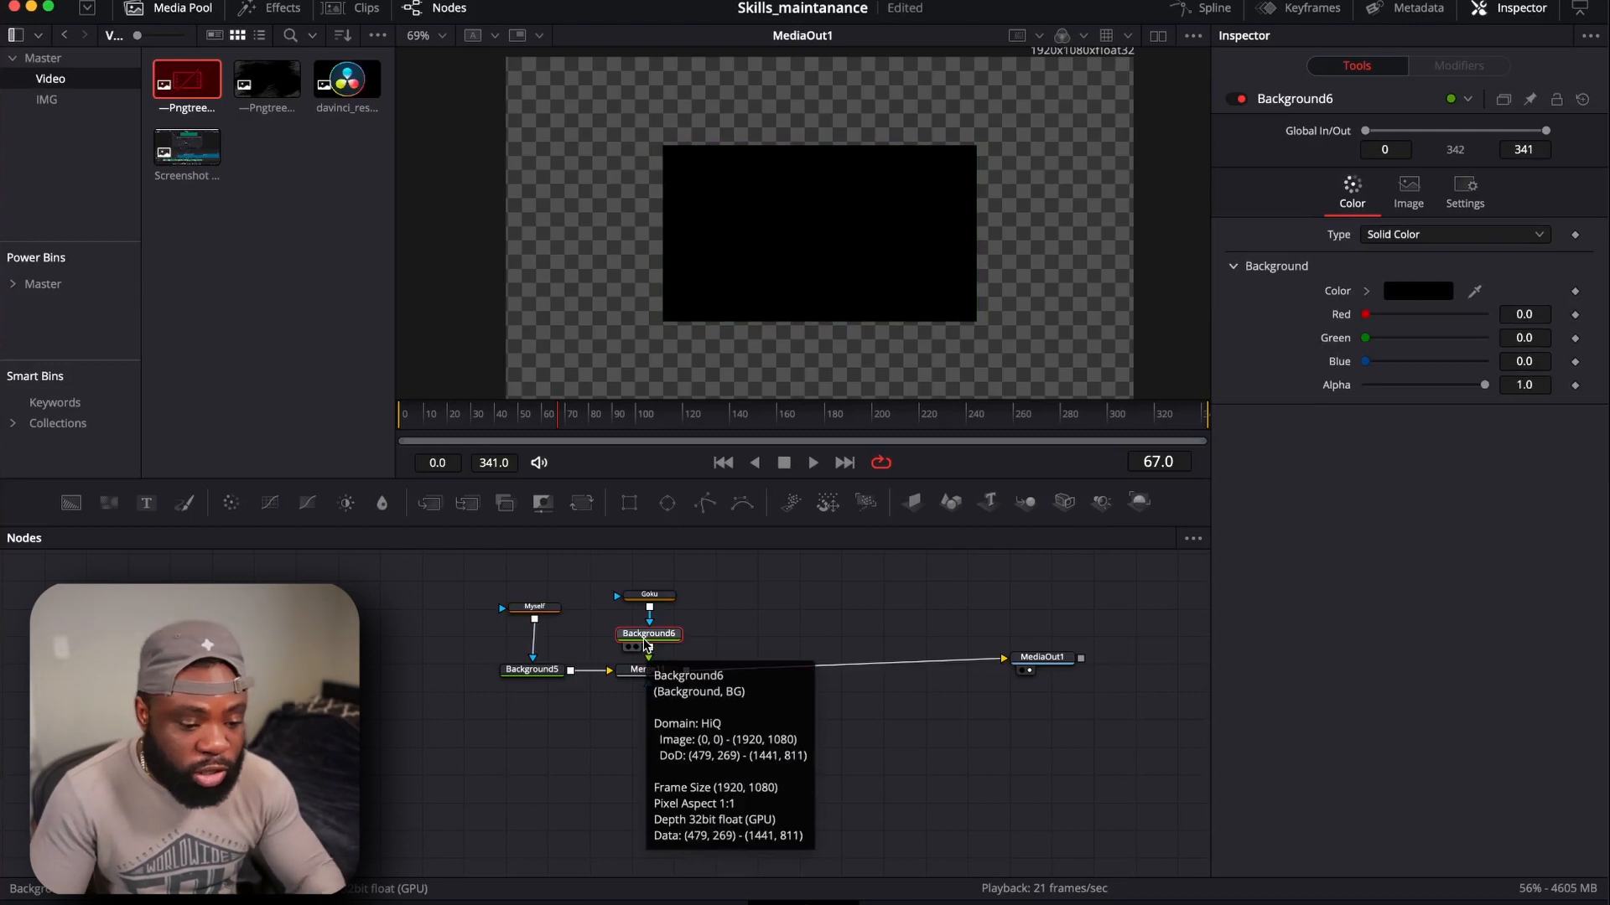
click(536, 607)
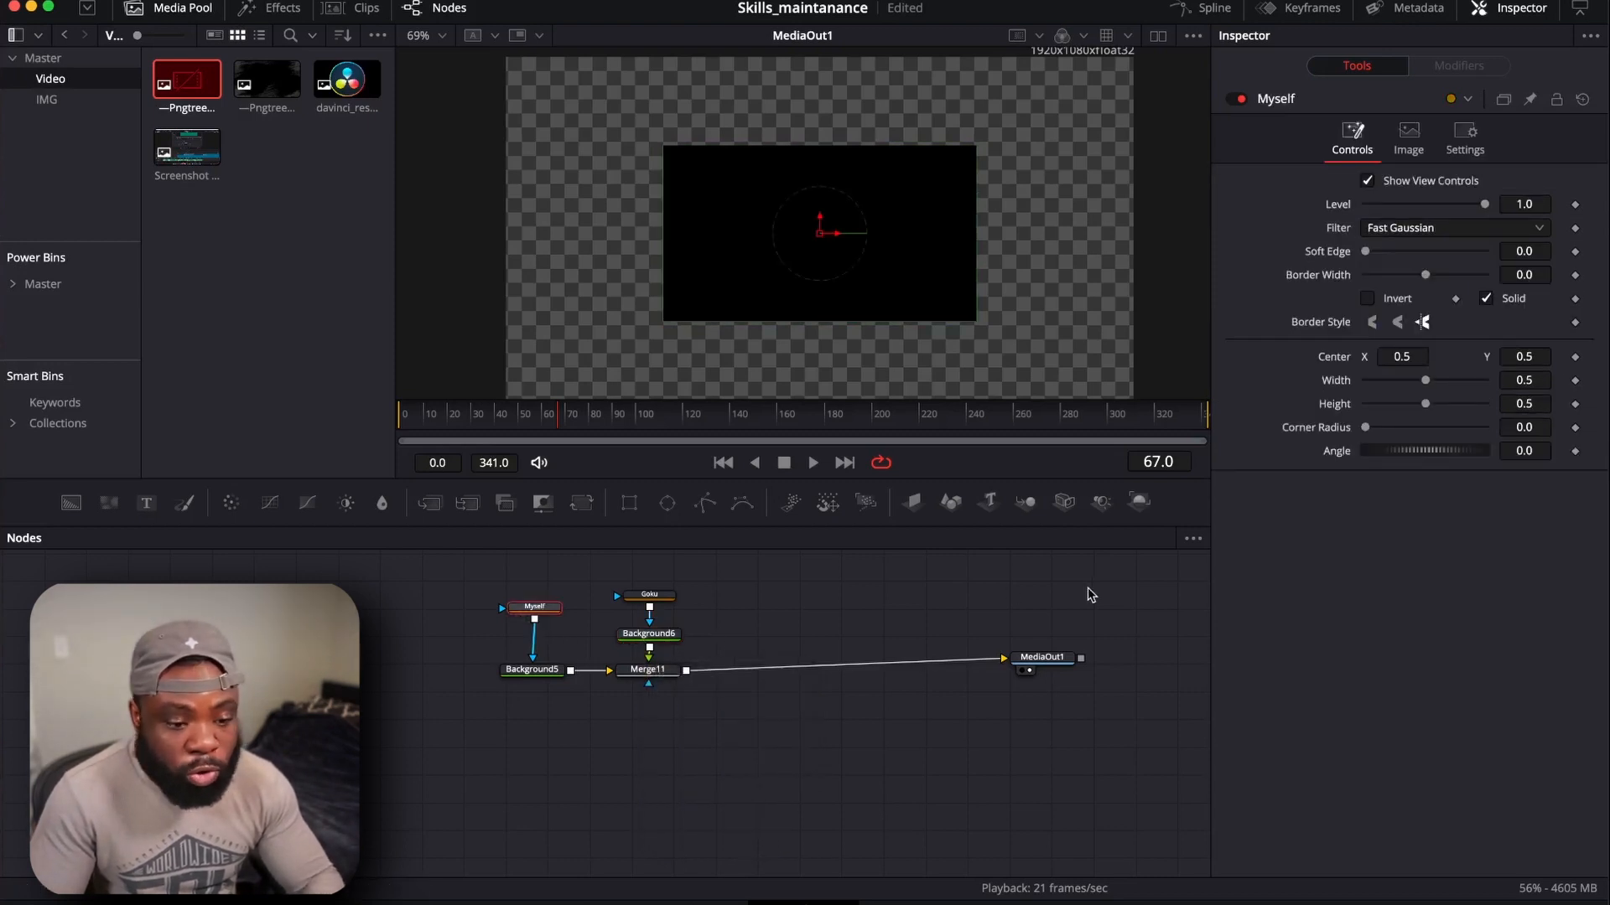
click(532, 670)
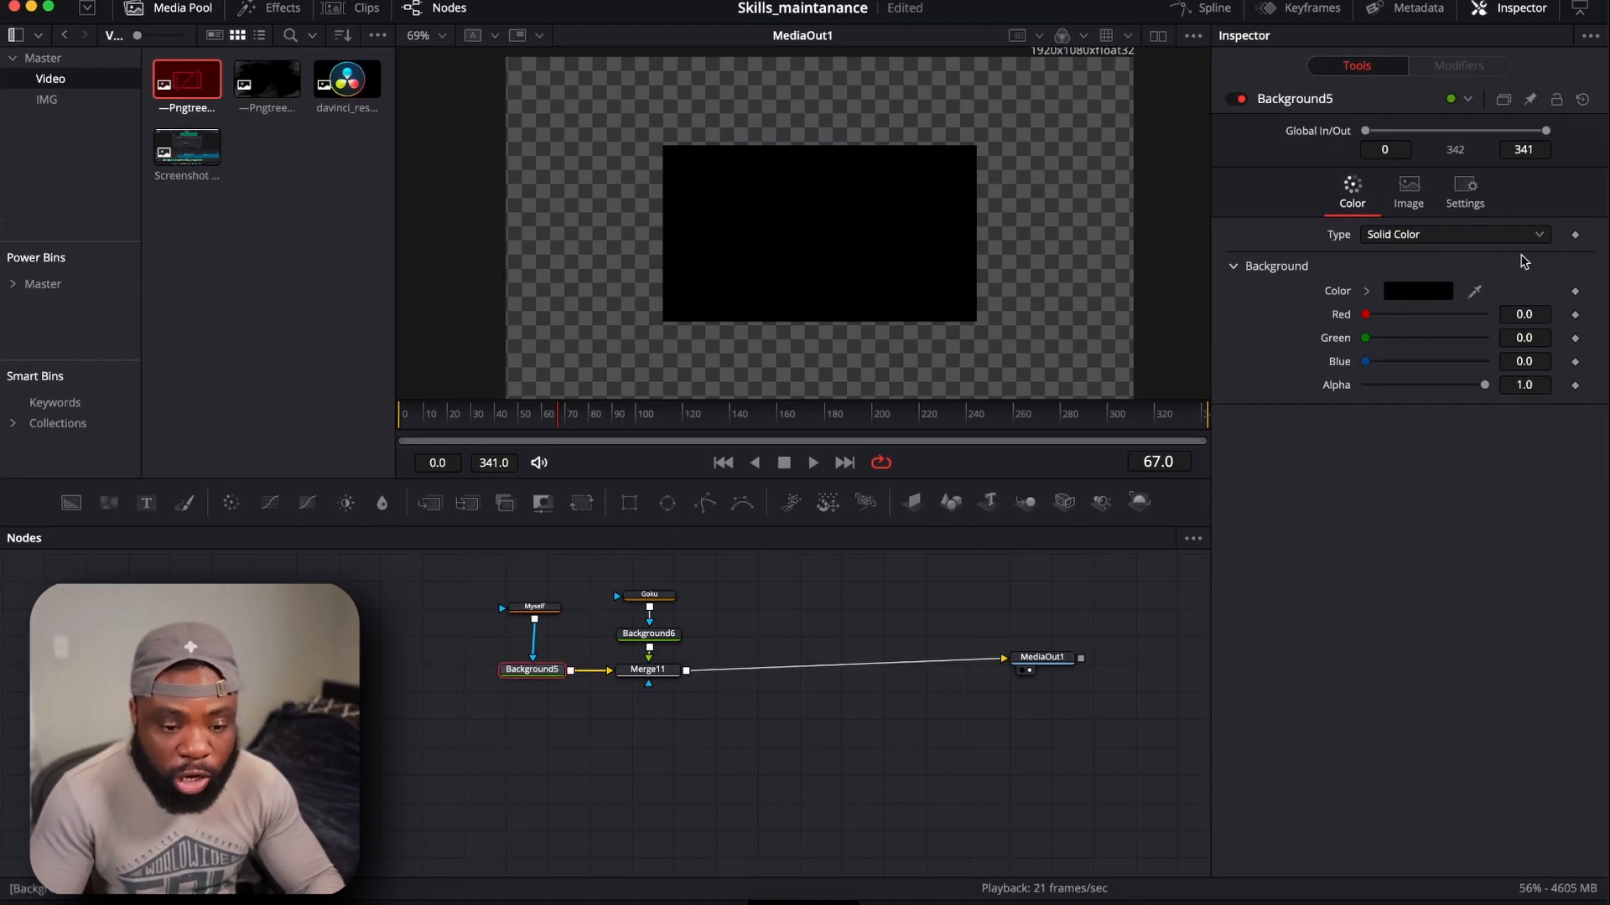
click(1439, 295)
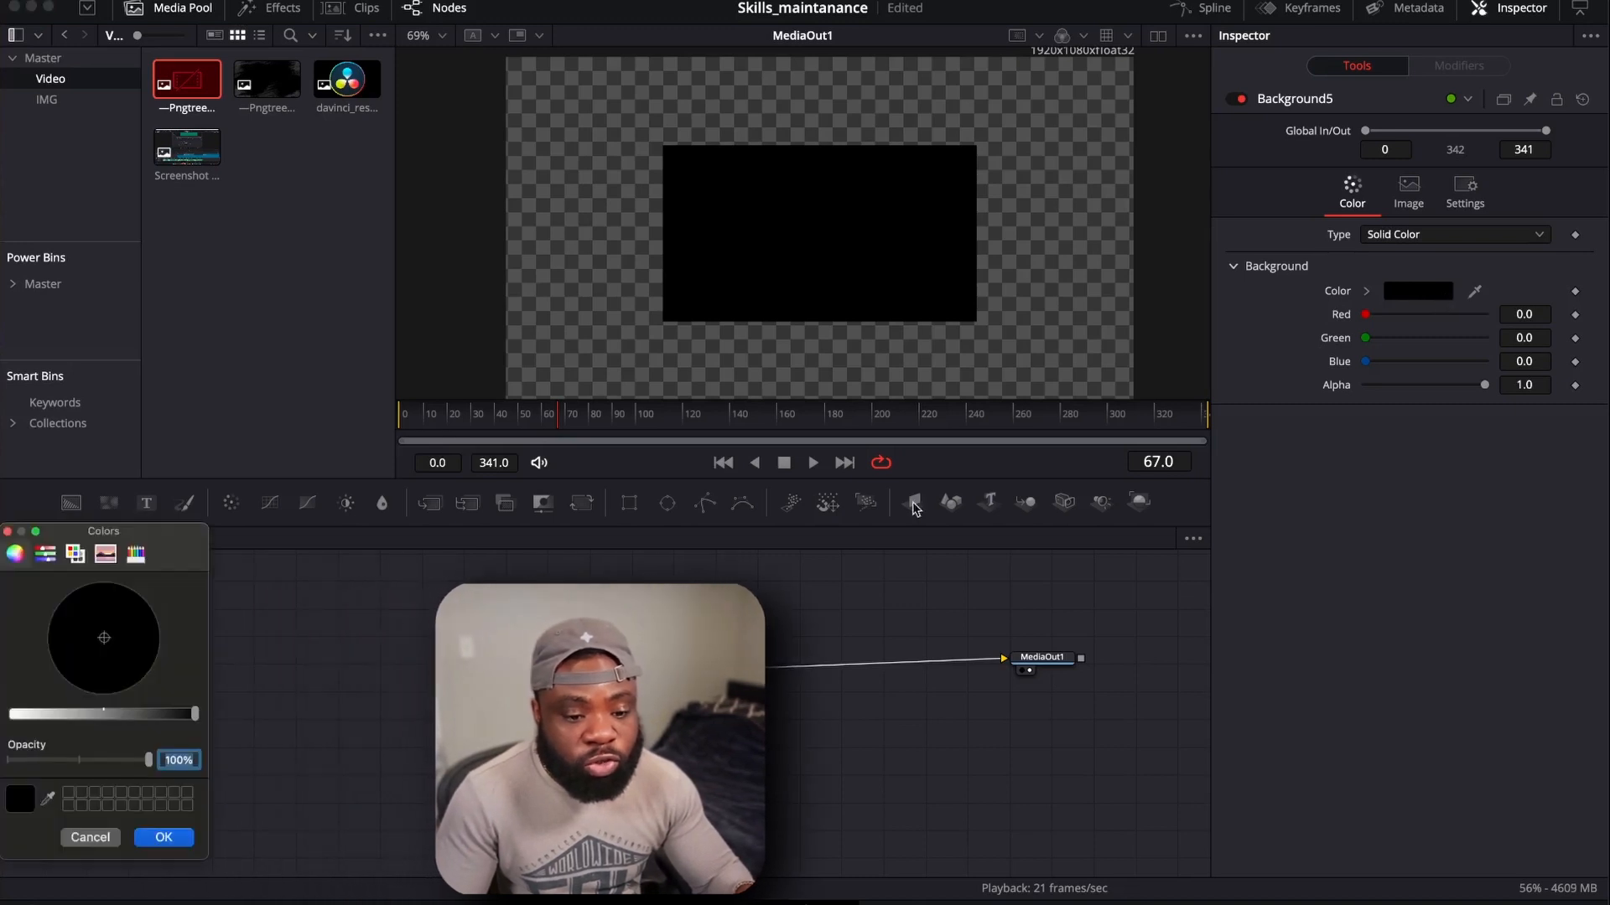
click(105, 713)
drag(107, 636, 78, 607)
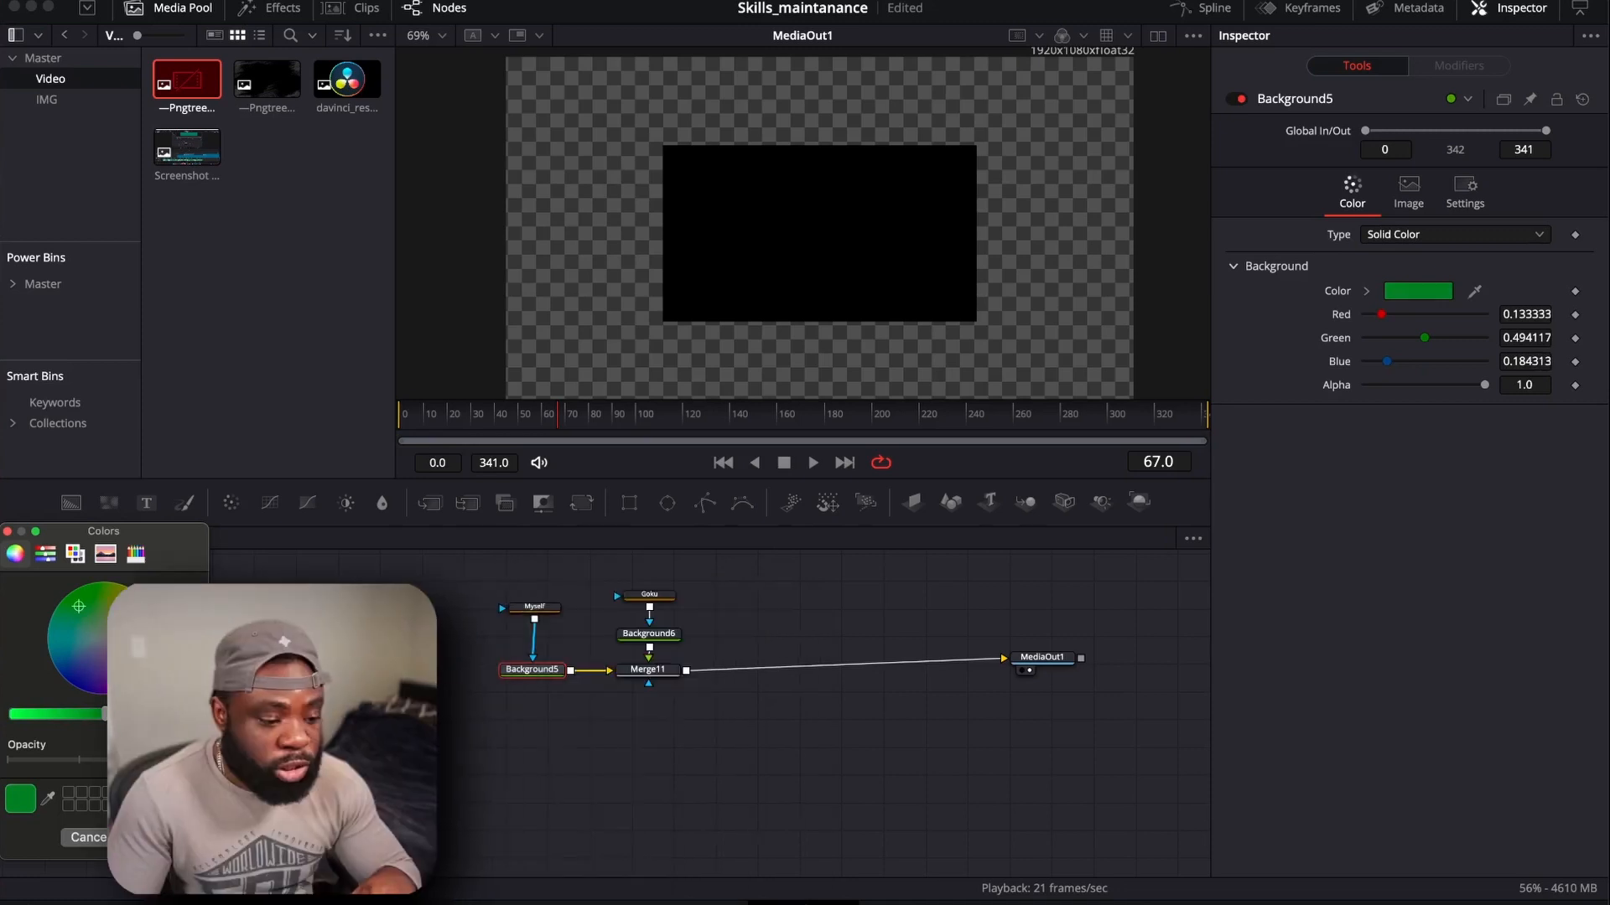
Set Background6's color to a dark orange, about 0.47 red, 0.20 green and 0.09 blue
click(648, 595)
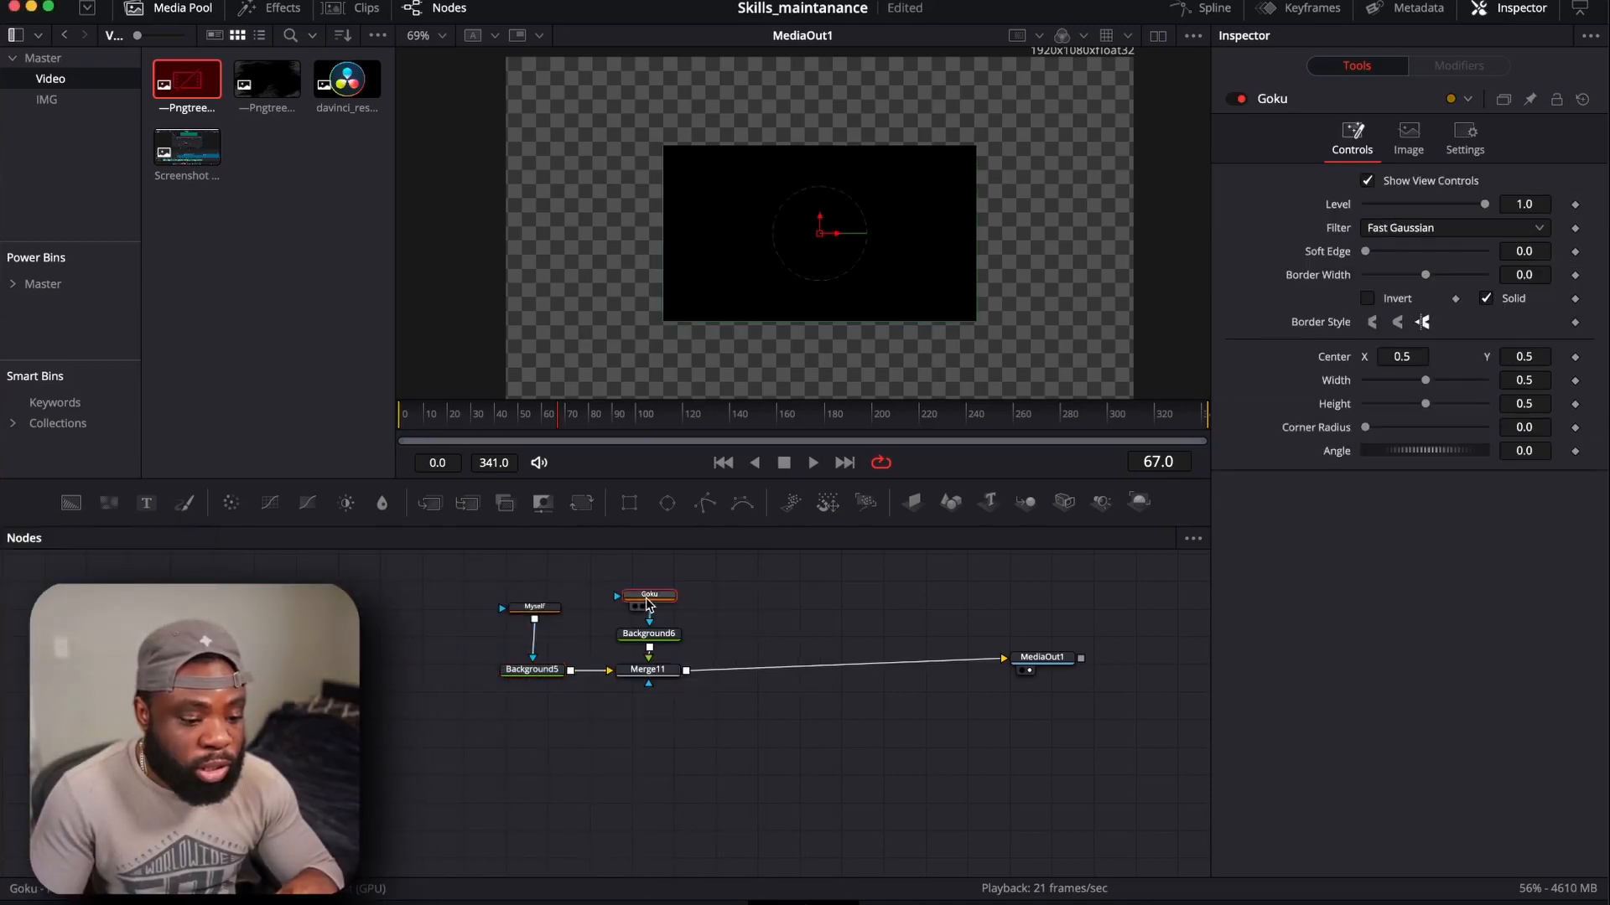
click(649, 634)
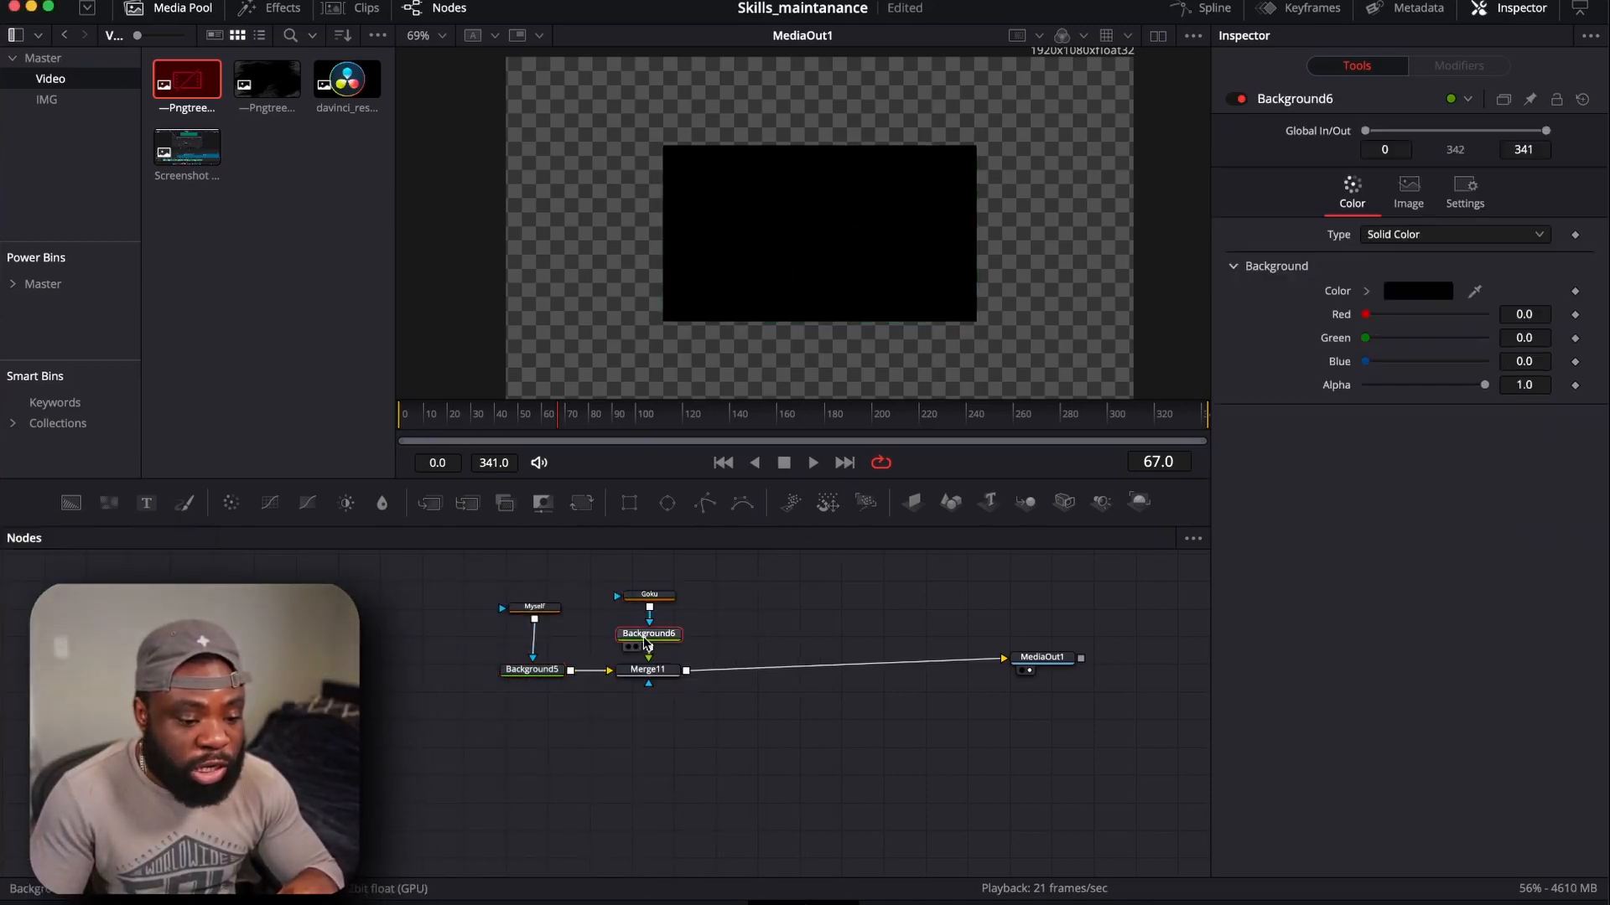
click(1419, 292)
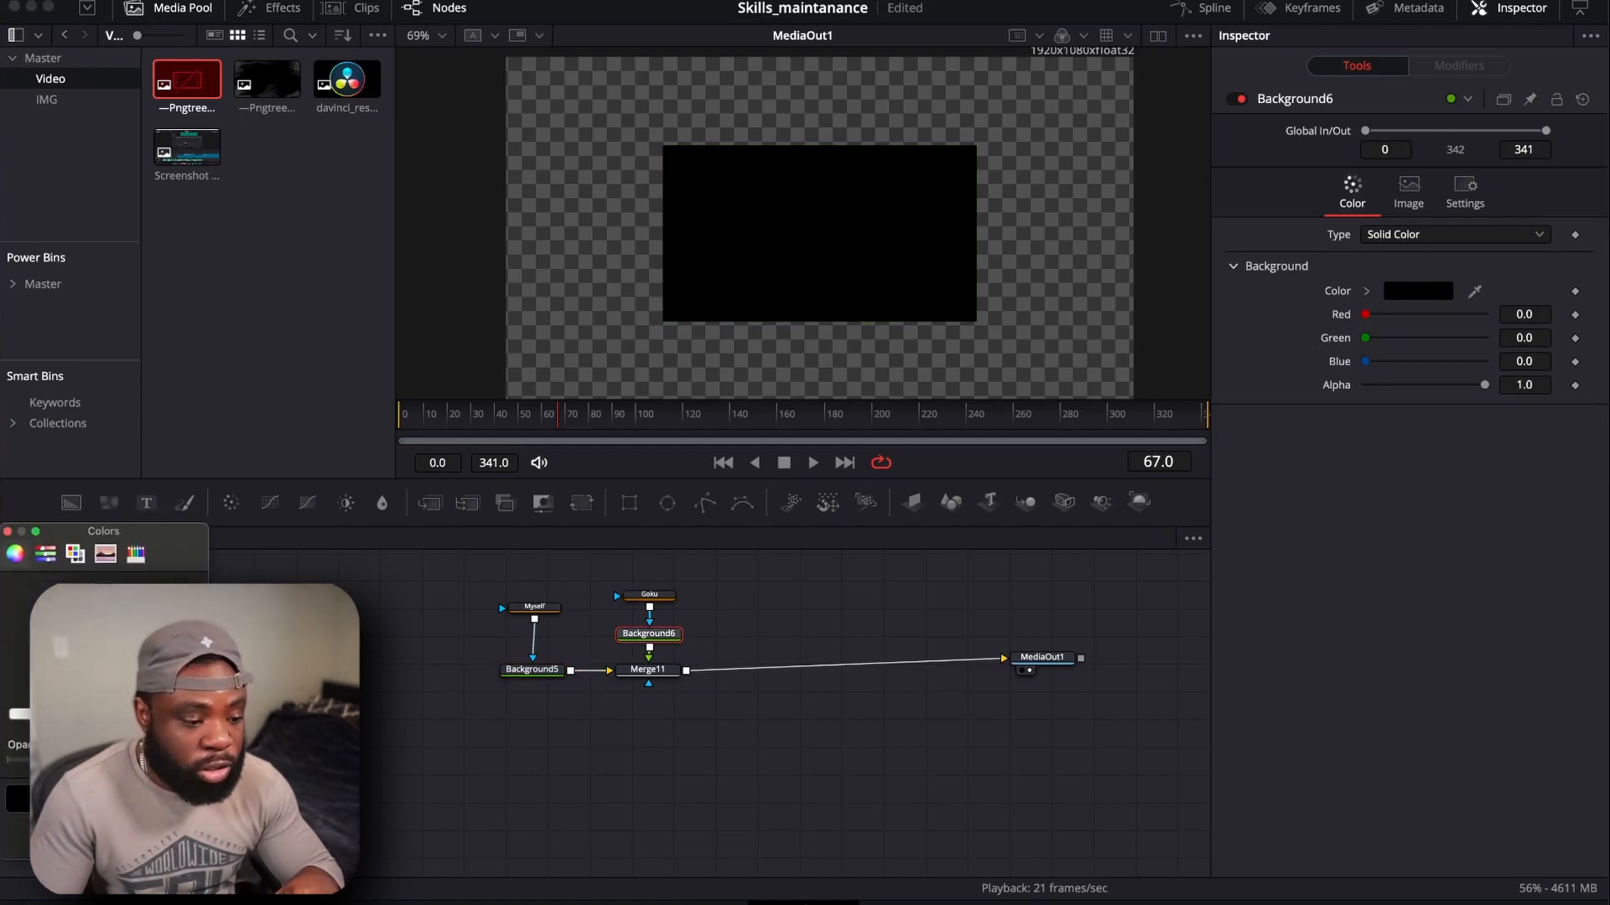
drag(90, 626, 59, 625)
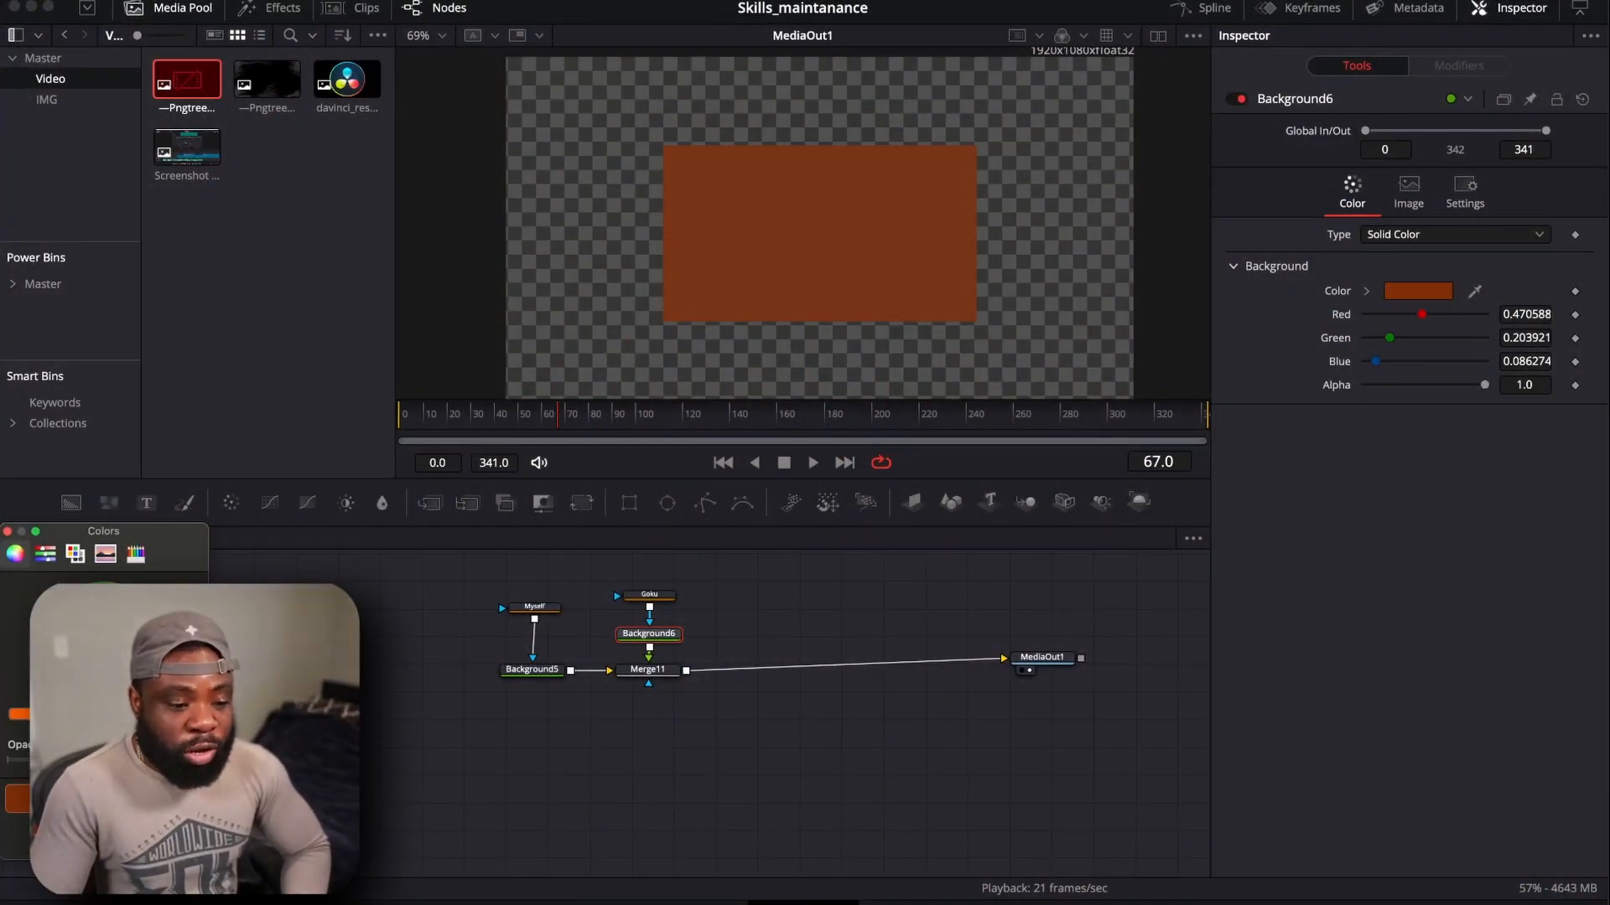
key(Return)
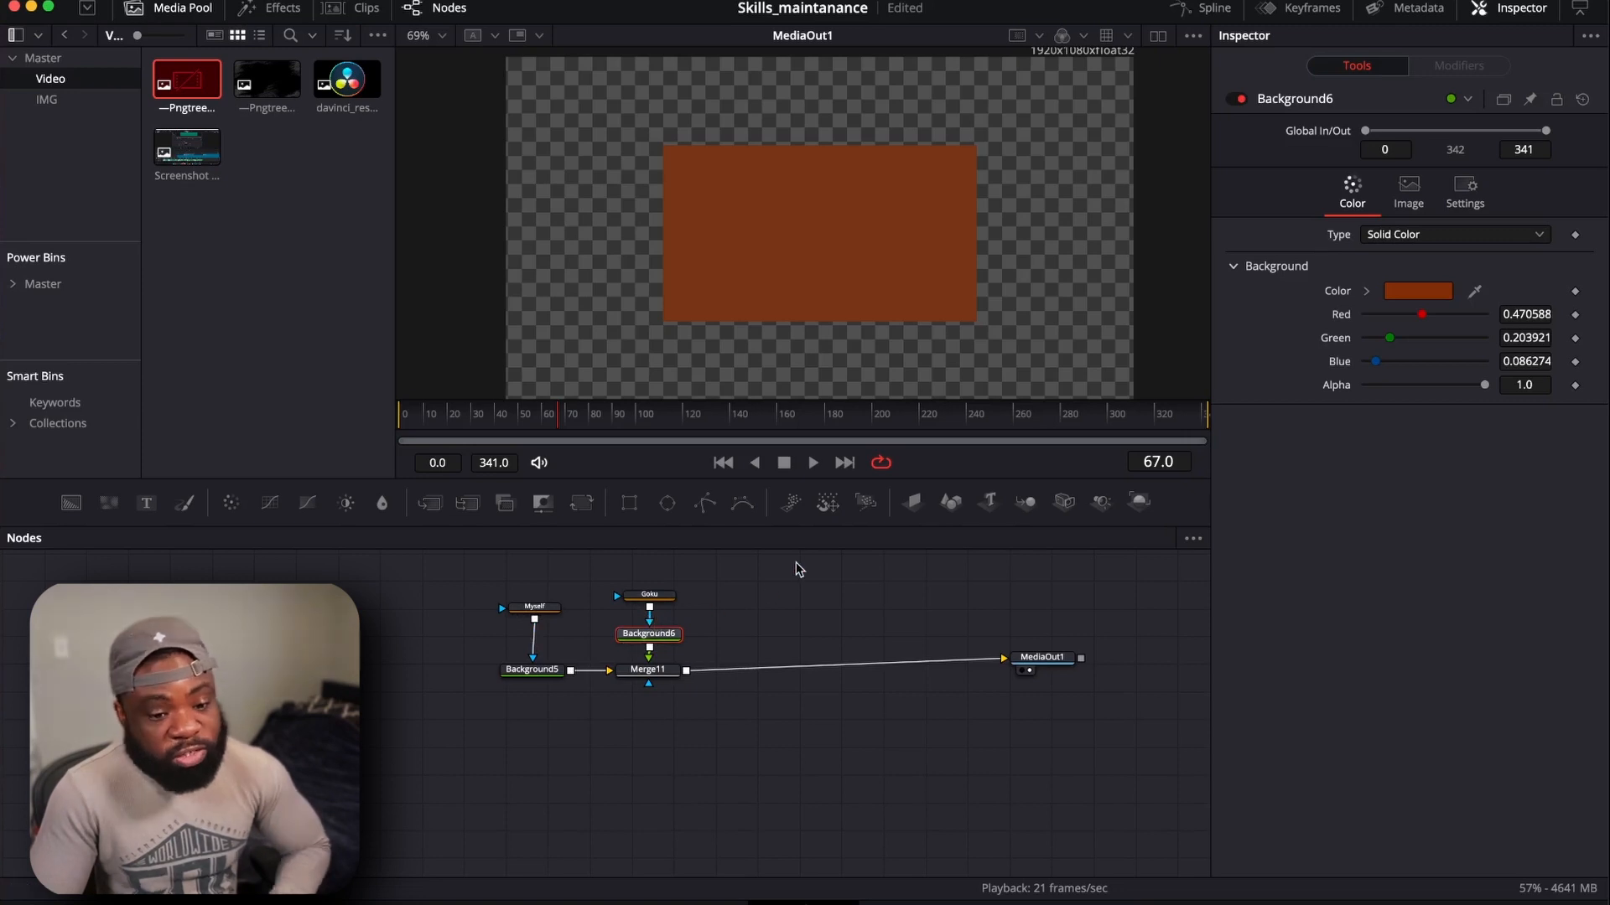
Set the Myself rectangle's Center X to 0.25
click(535, 613)
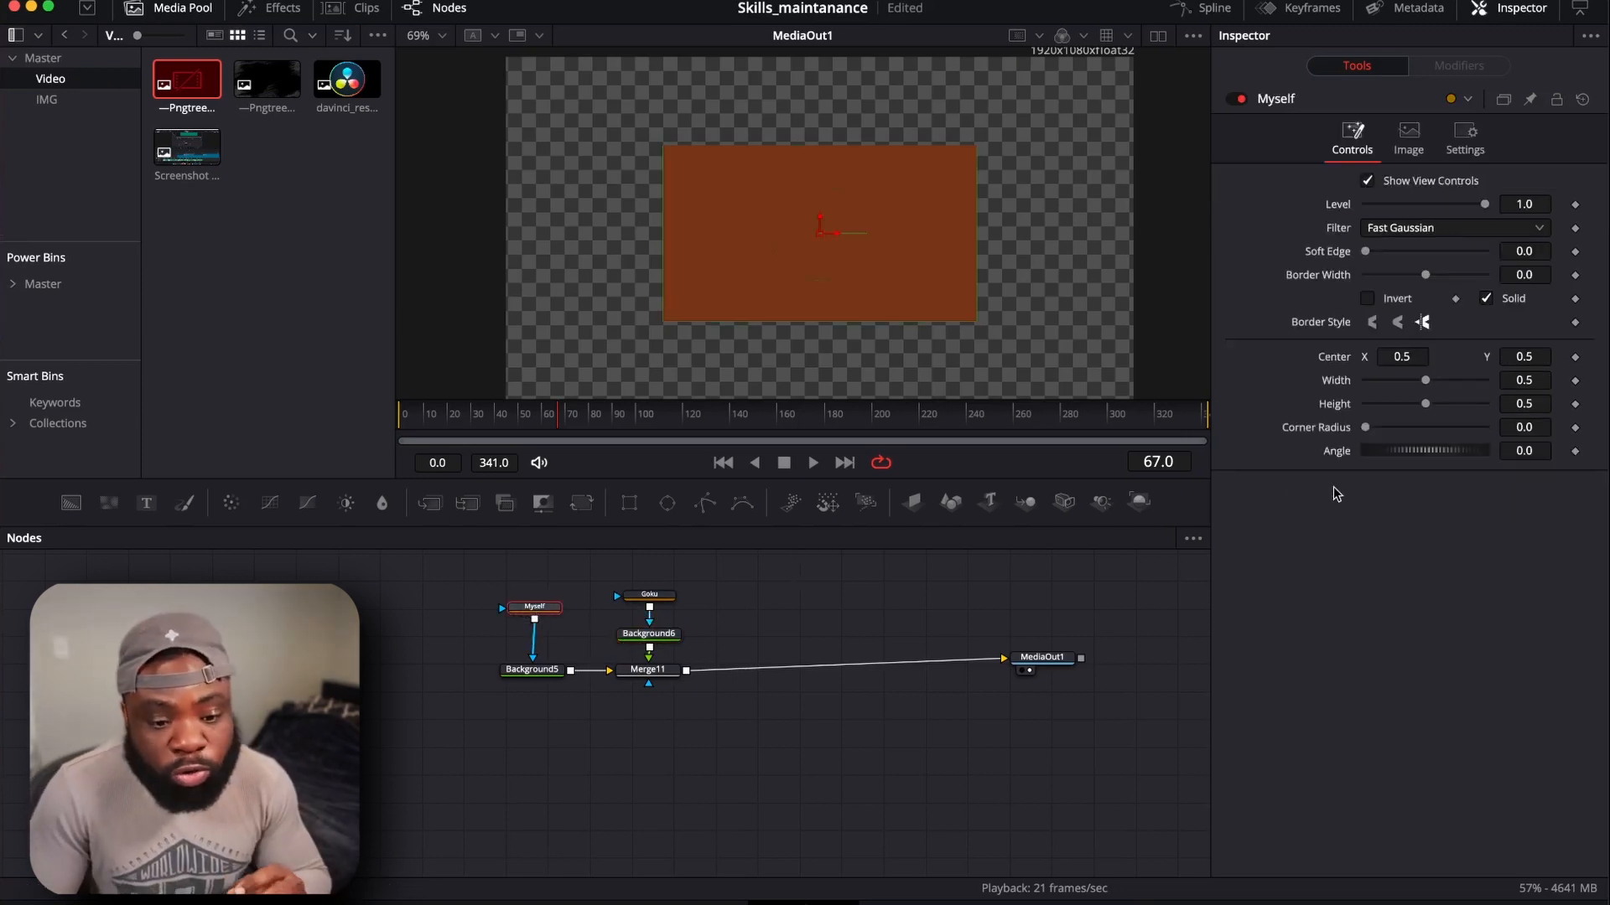
click(1417, 359)
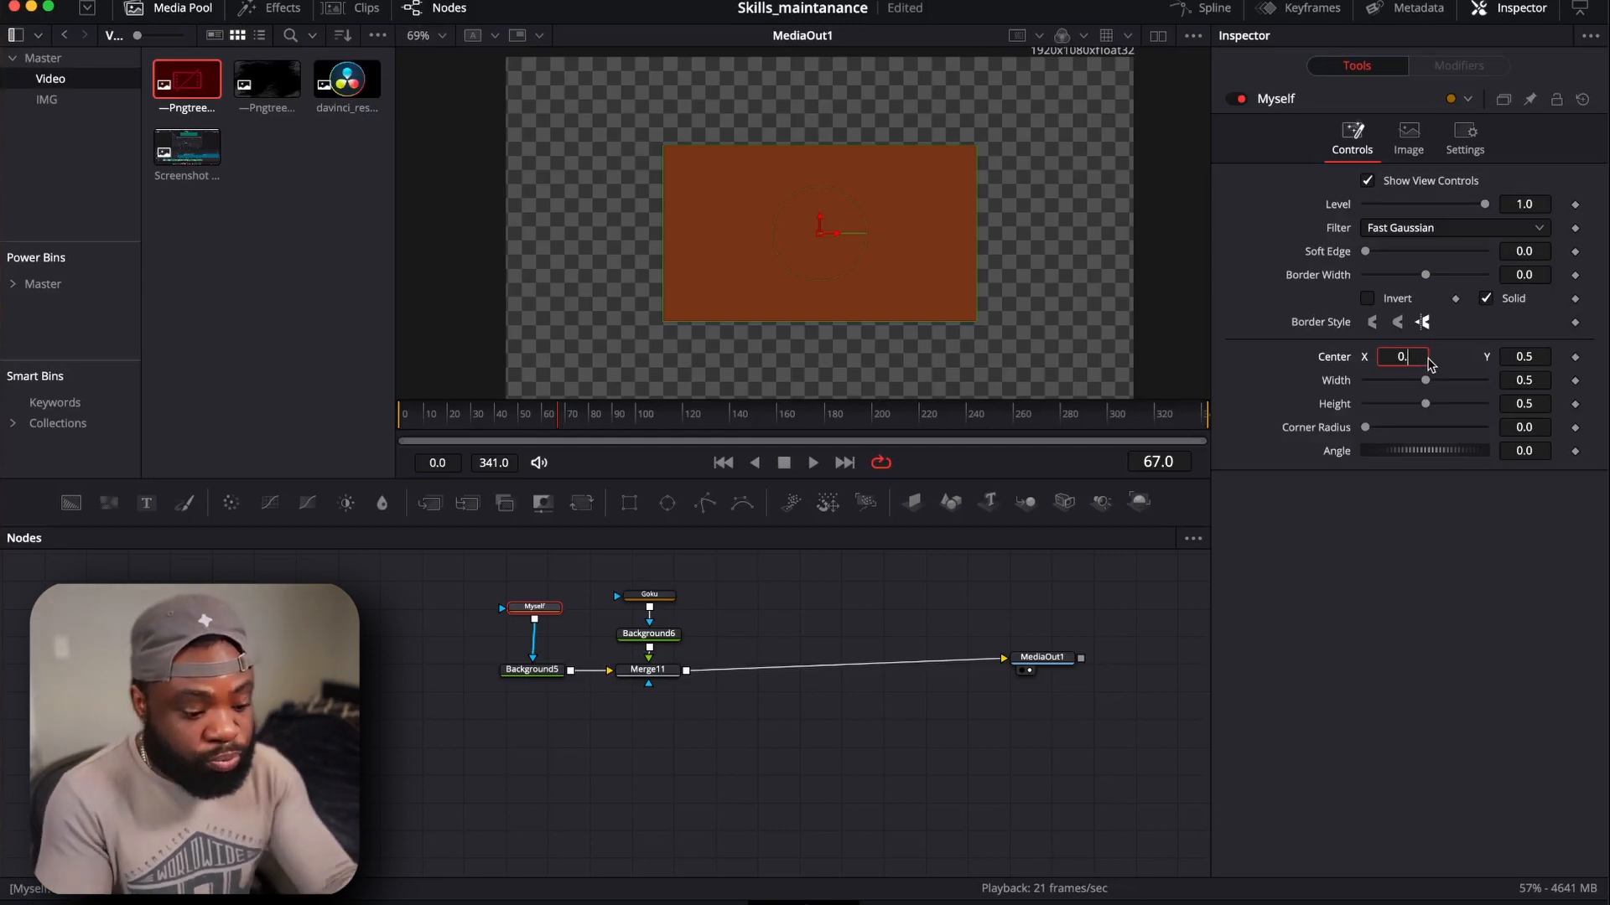
key(Tab)
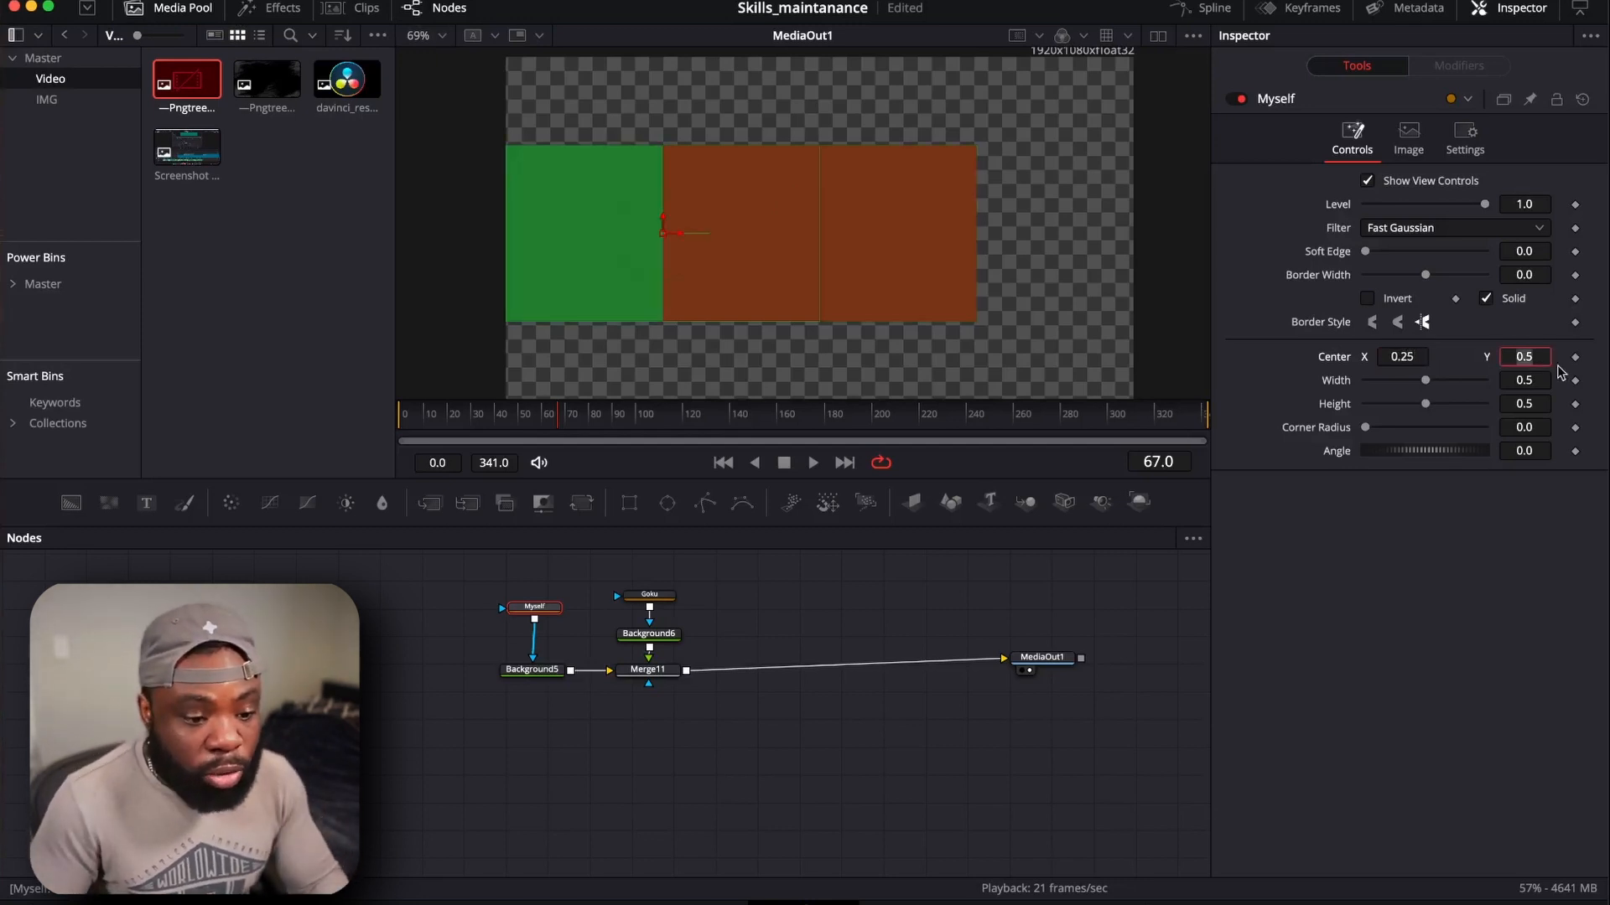
Set the Goku rectangle's Center X to 0.75
click(650, 596)
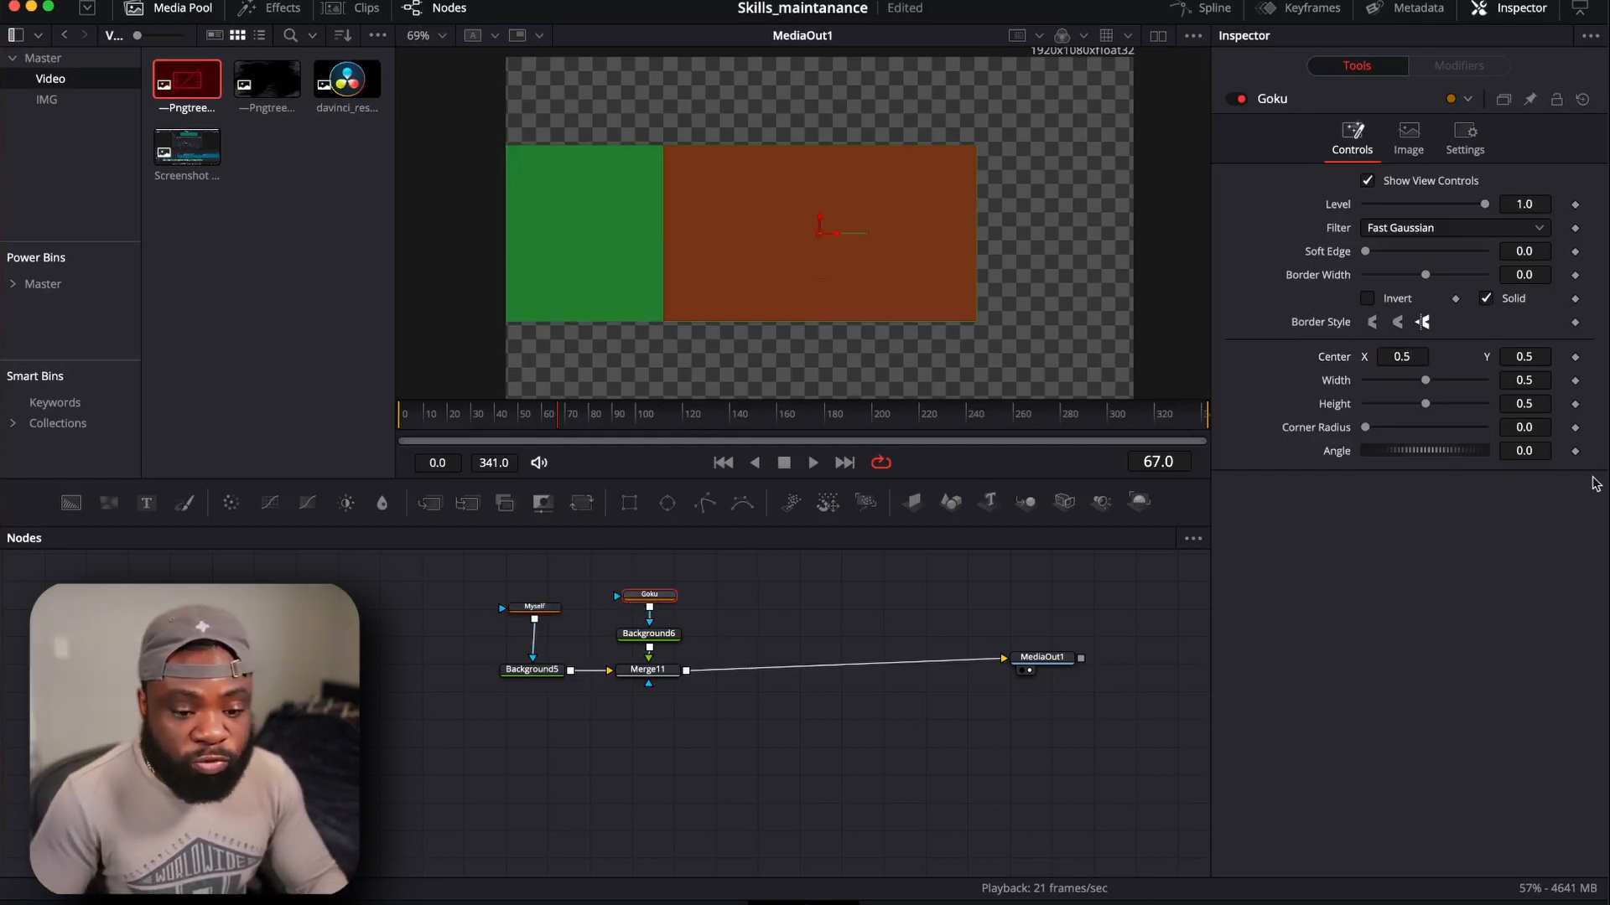
click(1420, 356)
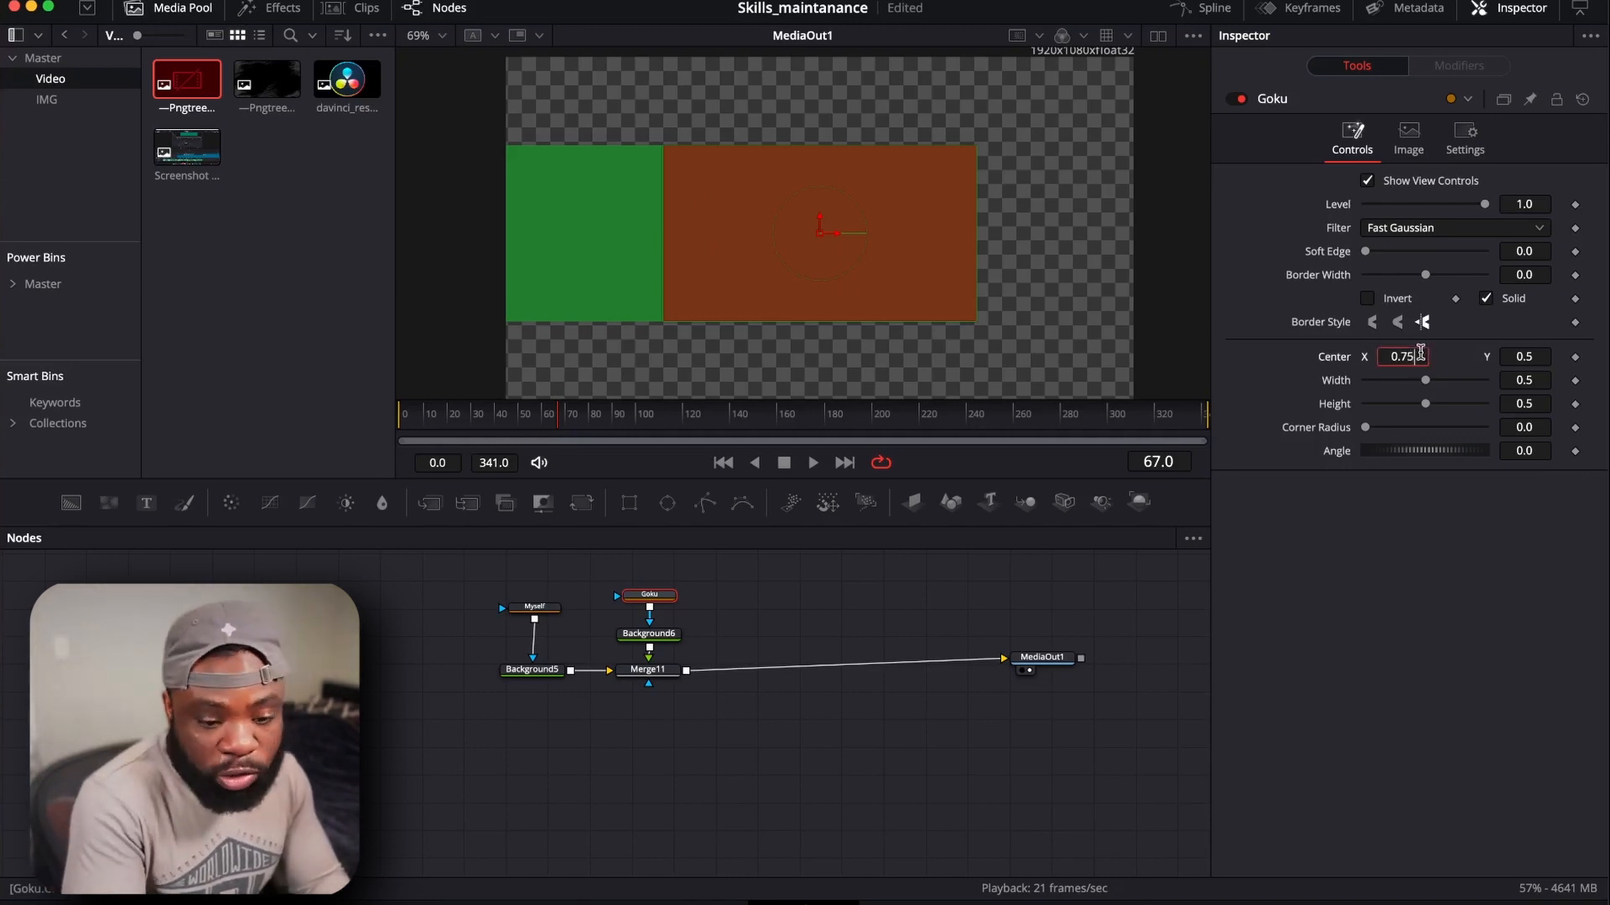
key(Tab)
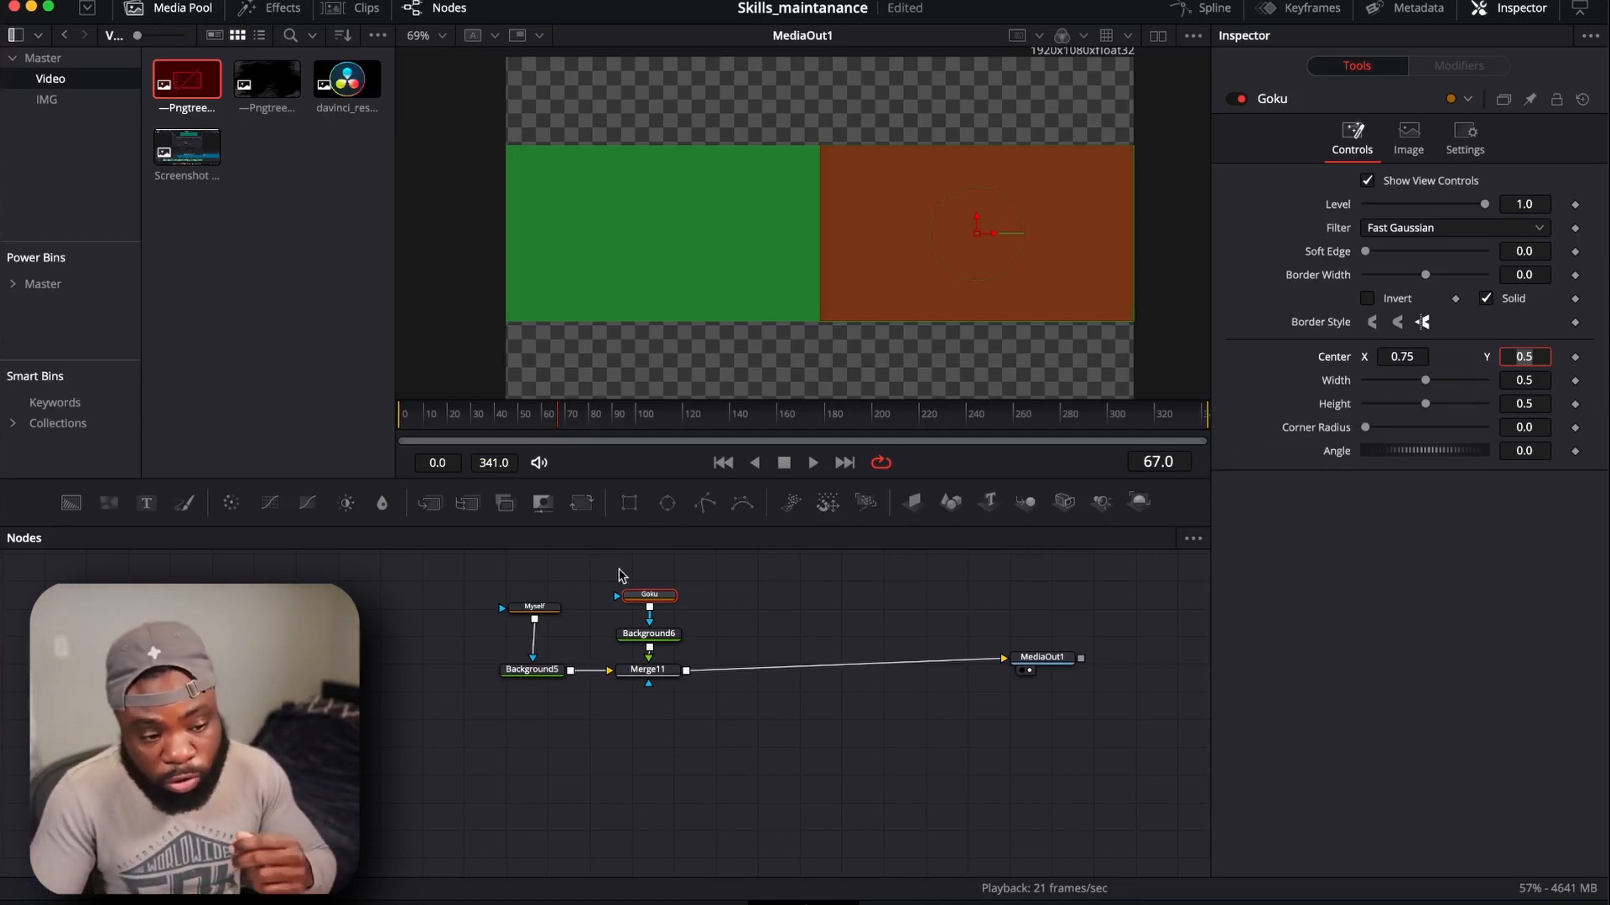
Add an expression to the Center parameter of the Myself rectangle
click(540, 610)
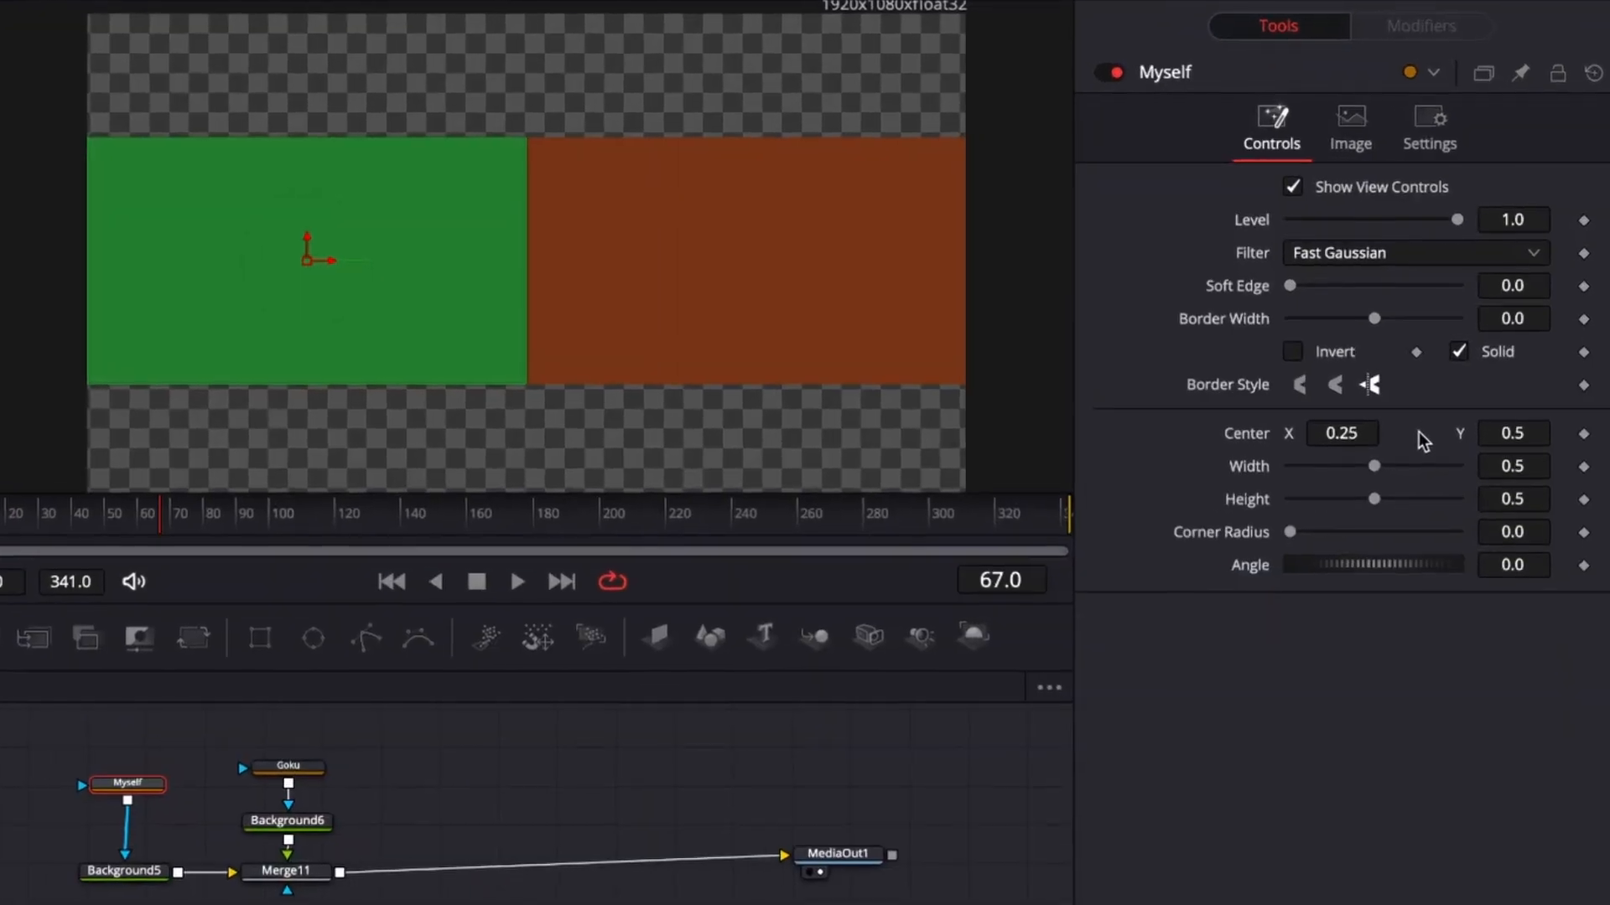
right_click(1459, 363)
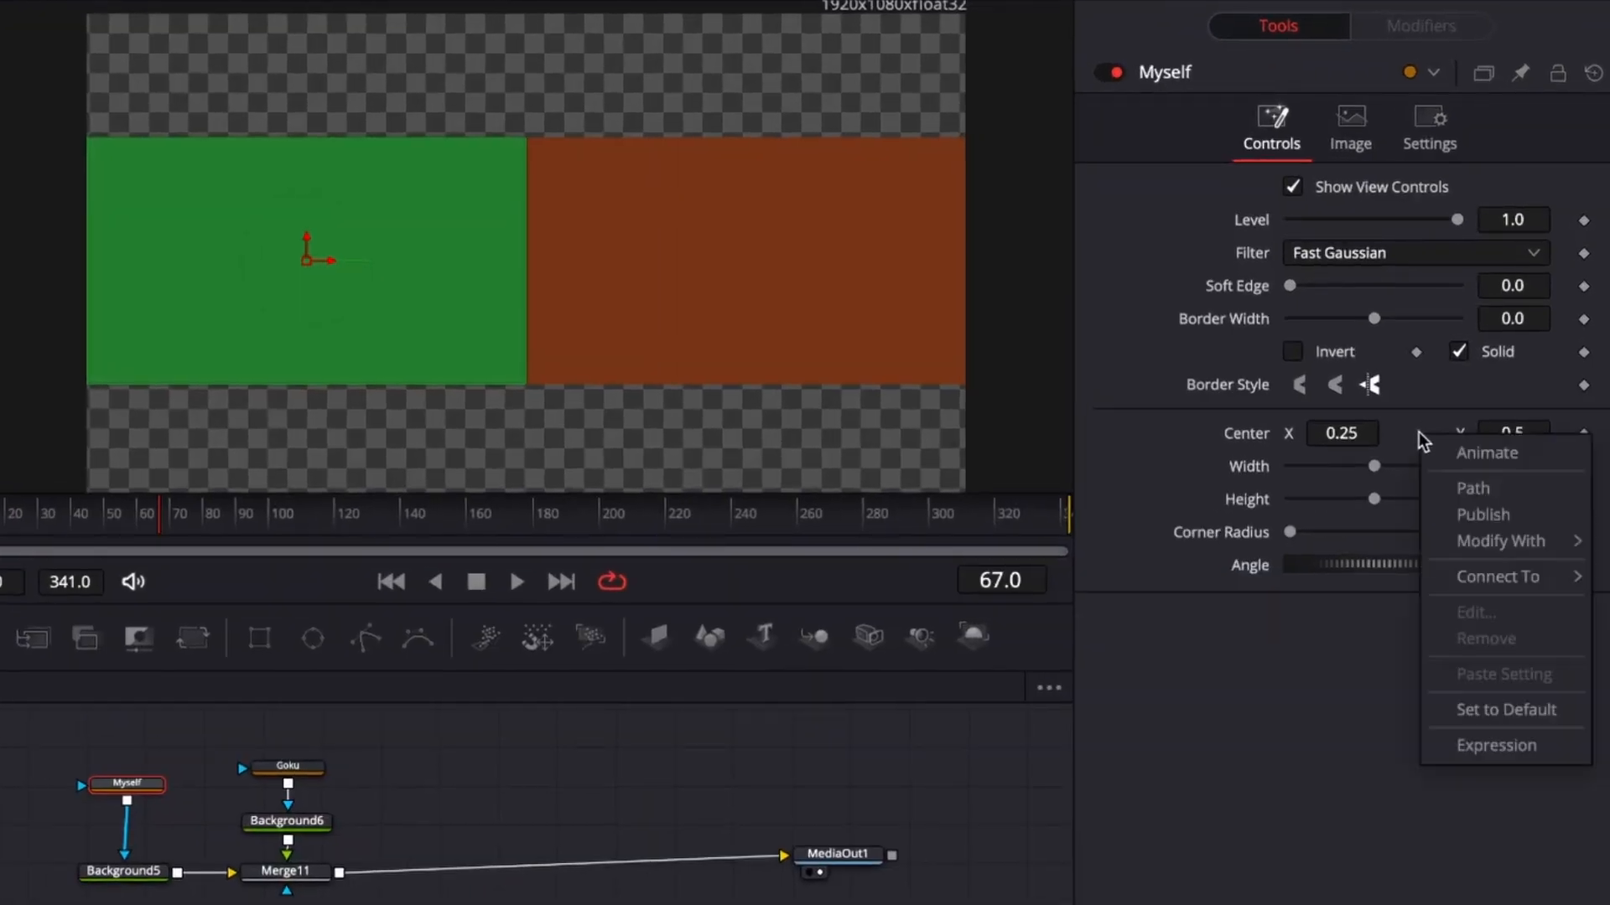
click(1516, 752)
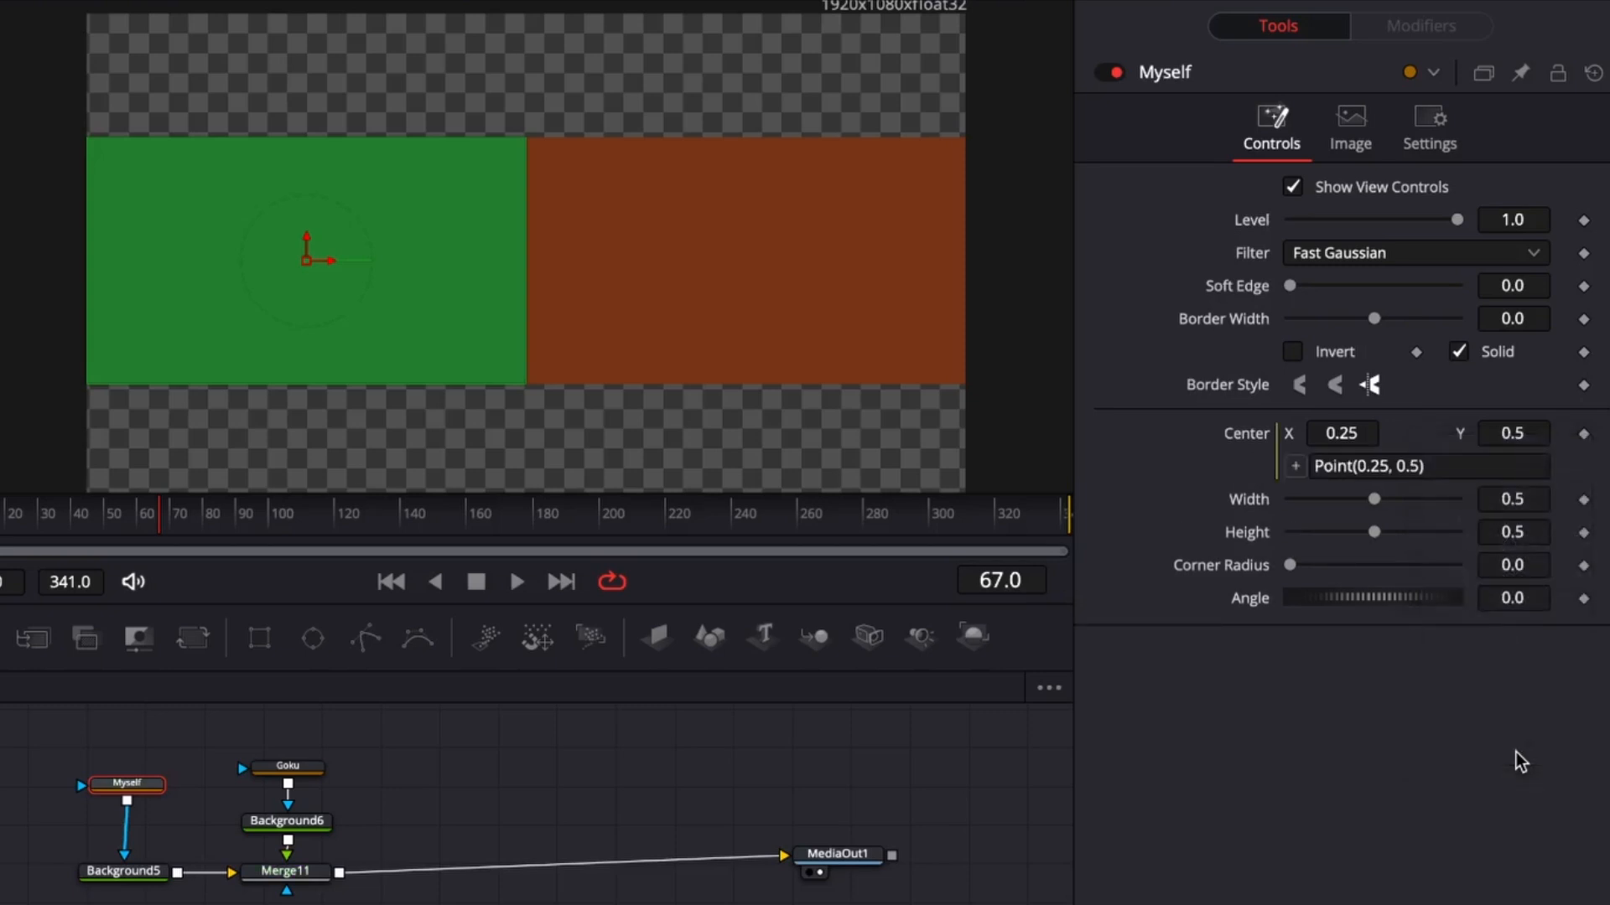
Link the Myself rectangle's horizontal position to the Goku rectangle with the Center expression Point(Goku.Center.X, 0.5)
click(1390, 468)
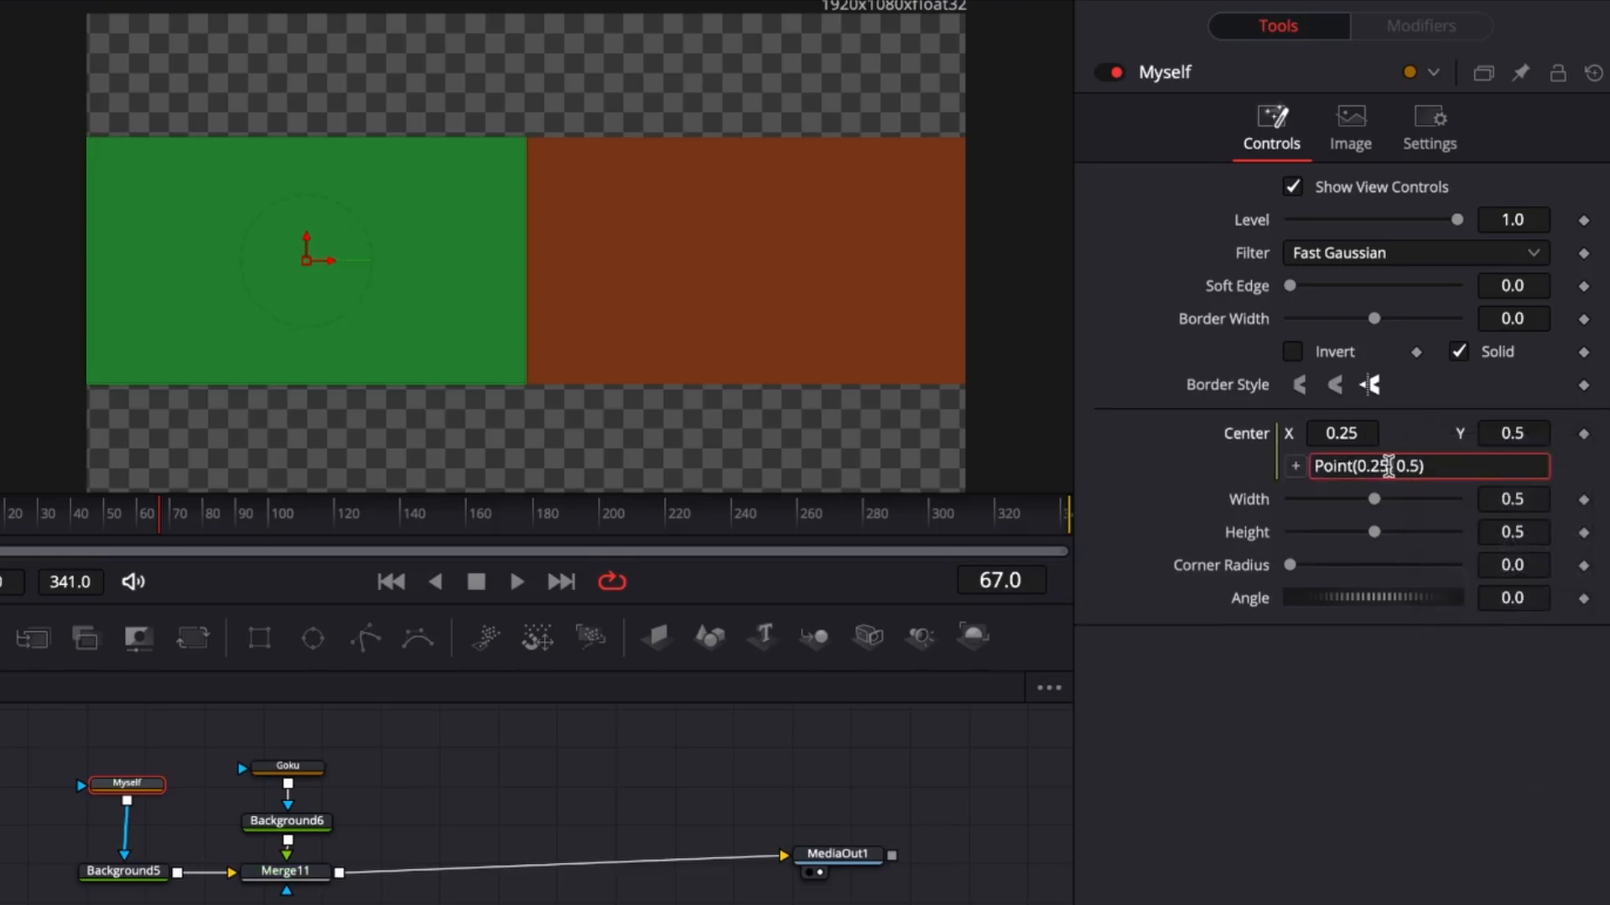
key(BackSpace)
key(BackSpace)
key(BackSpace)
key(BackSpace)
key(BackSpace)
key(BackSpace)
text(GOKu)
key(BackSpace)
key(BackSpace)
key(BackSpace)
key(BackSpace)
text(oku.Center.X)
key(Tab)
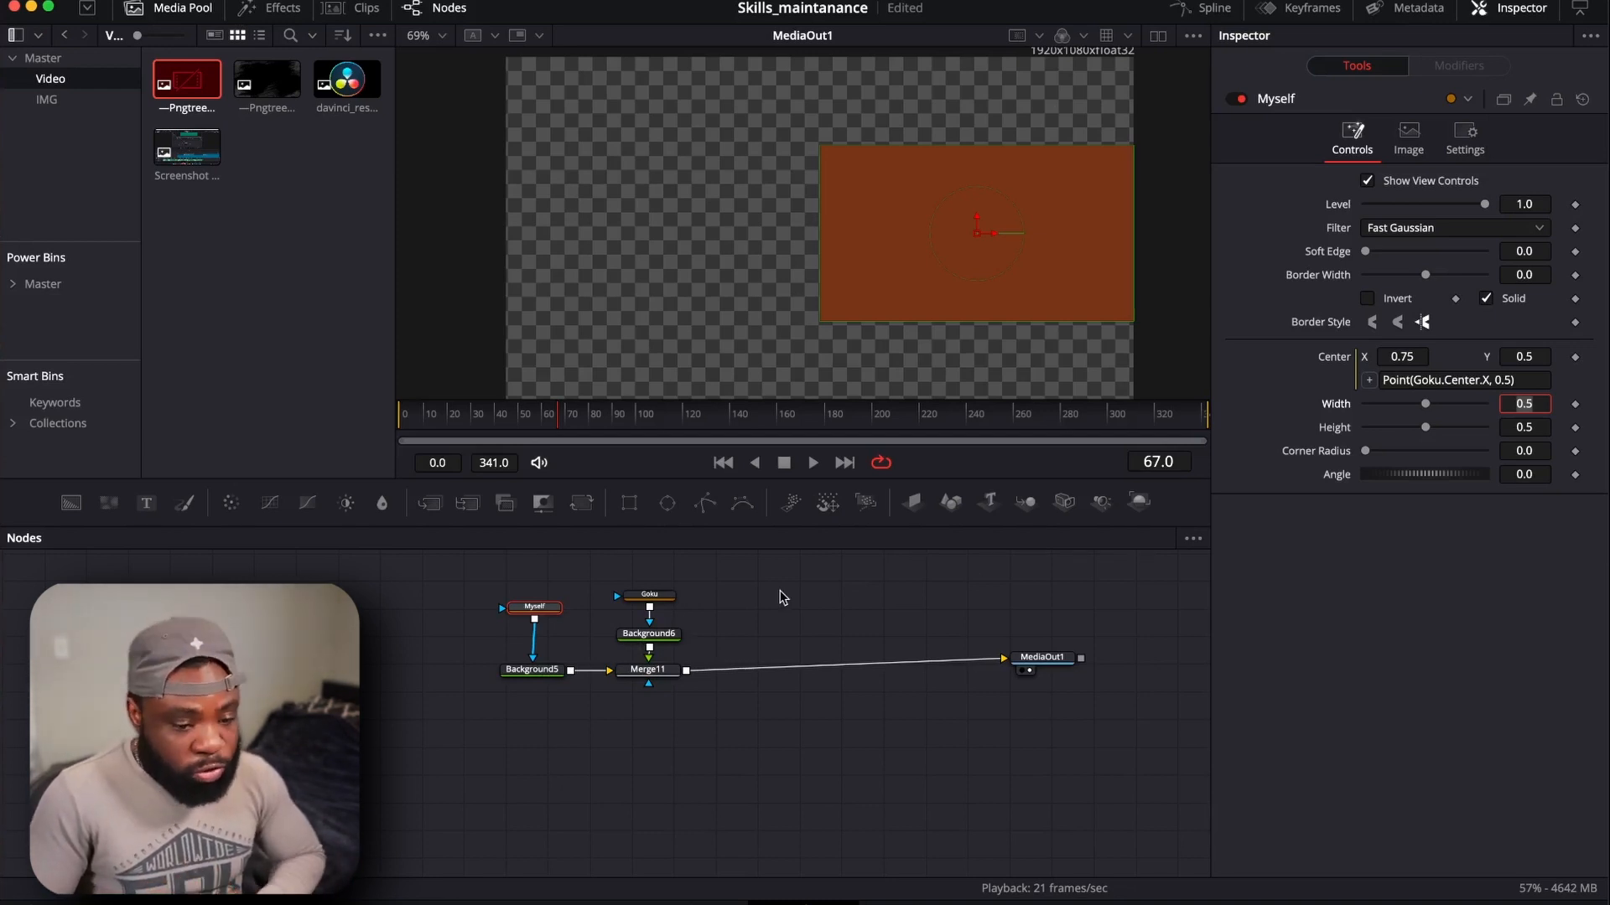
click(1420, 382)
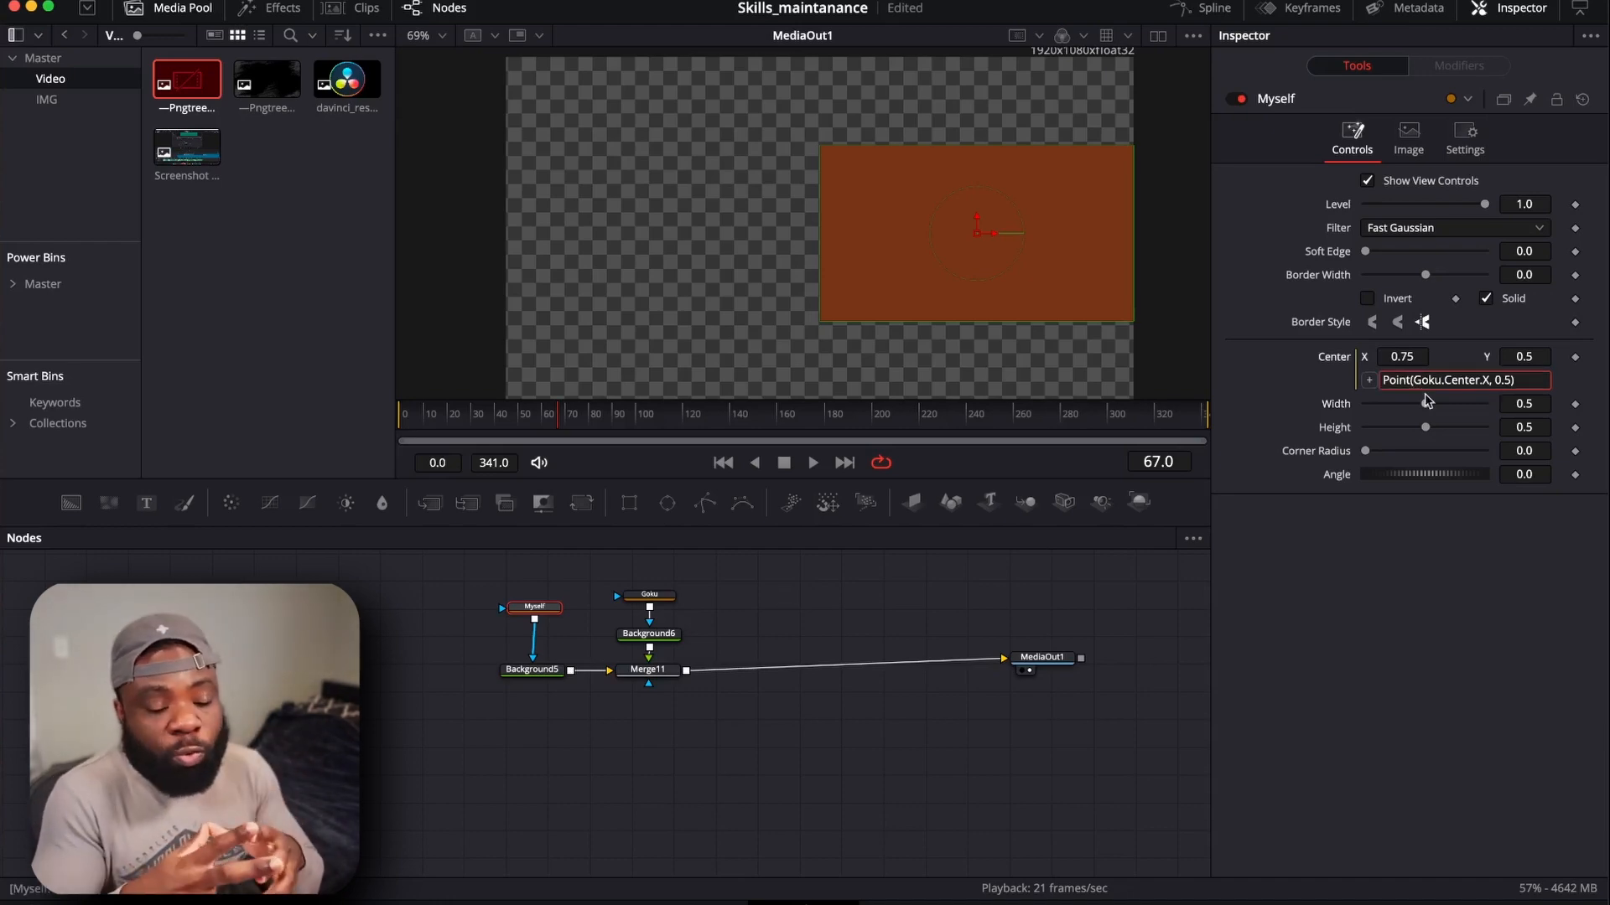
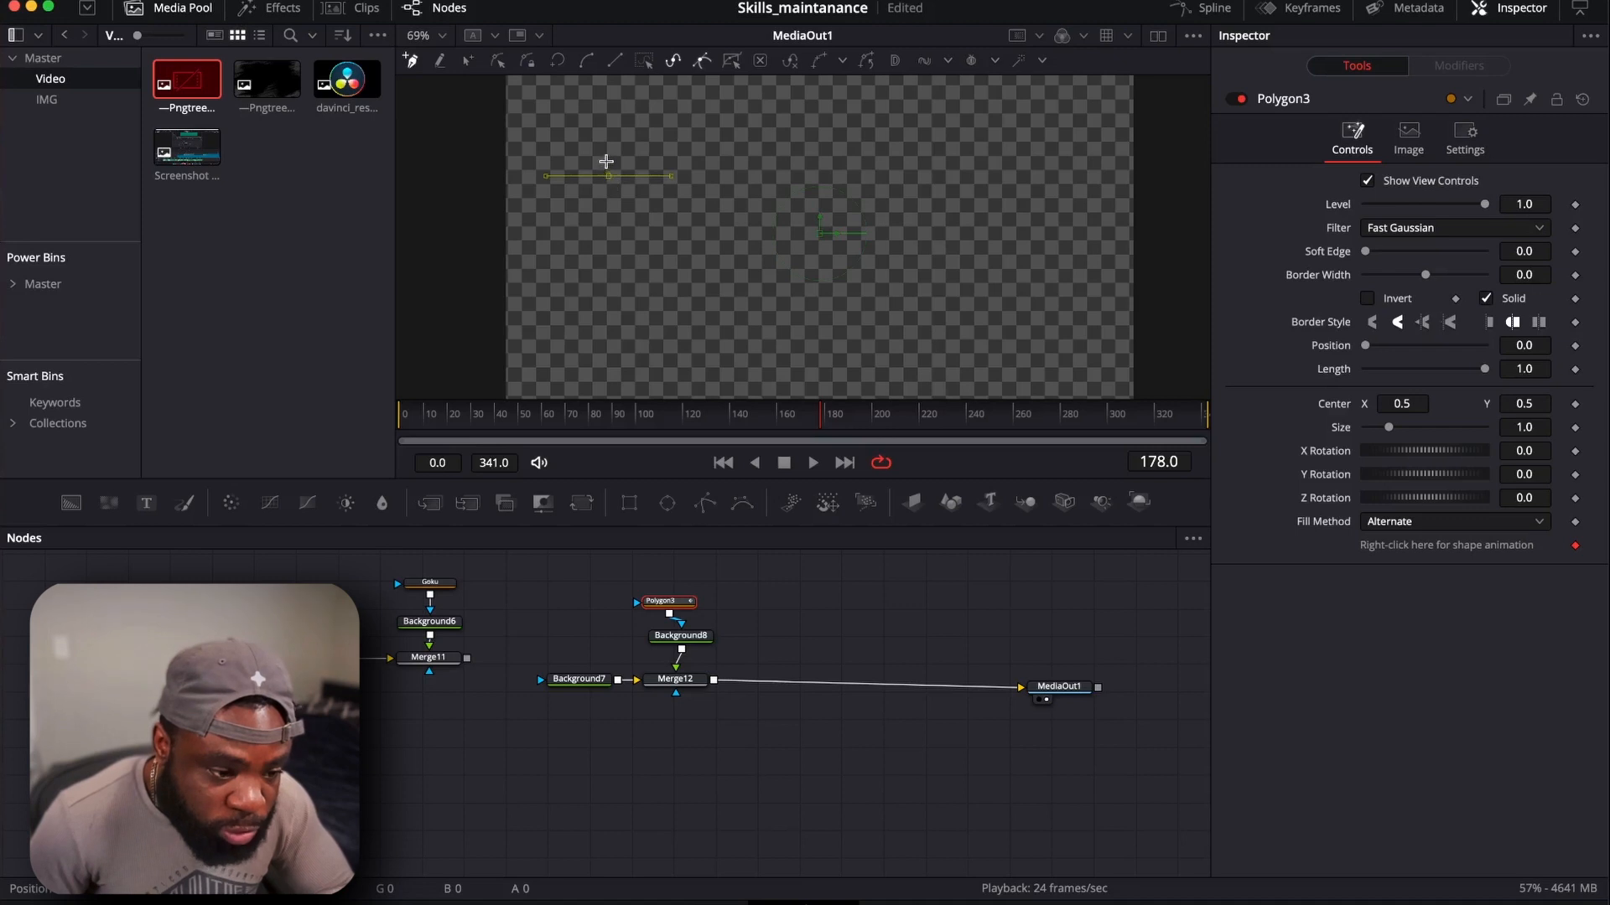
Draw a closed forearm-shaped Polygon3 mask with a flared upper end, then curve its top edge and reshape its lower end
click(601, 154)
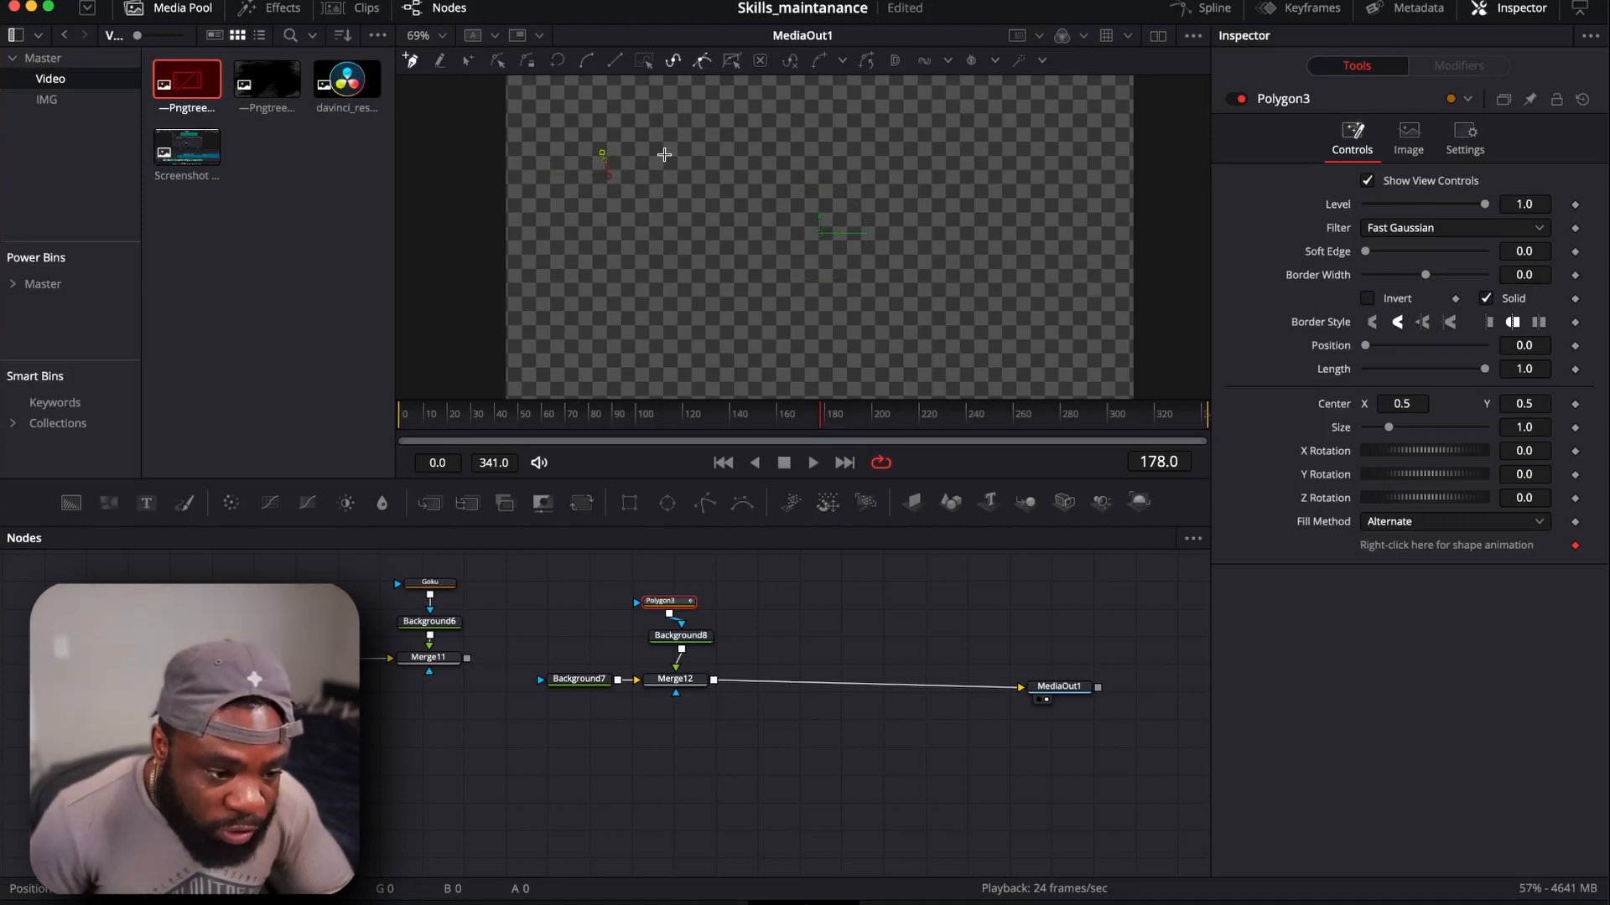
click(653, 177)
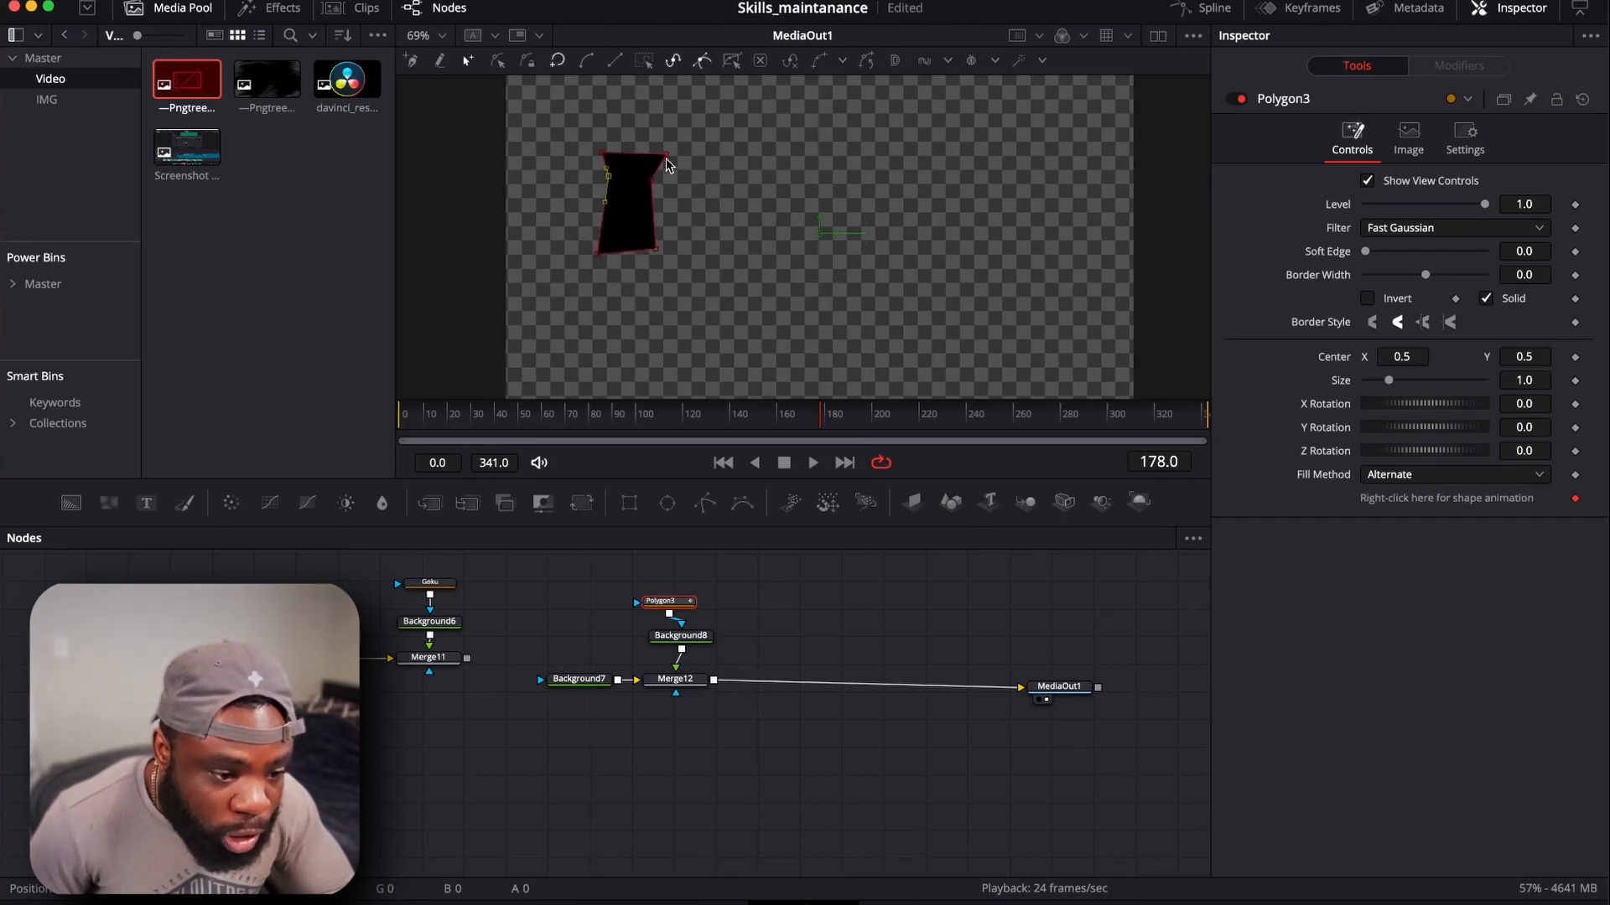
click(666, 156)
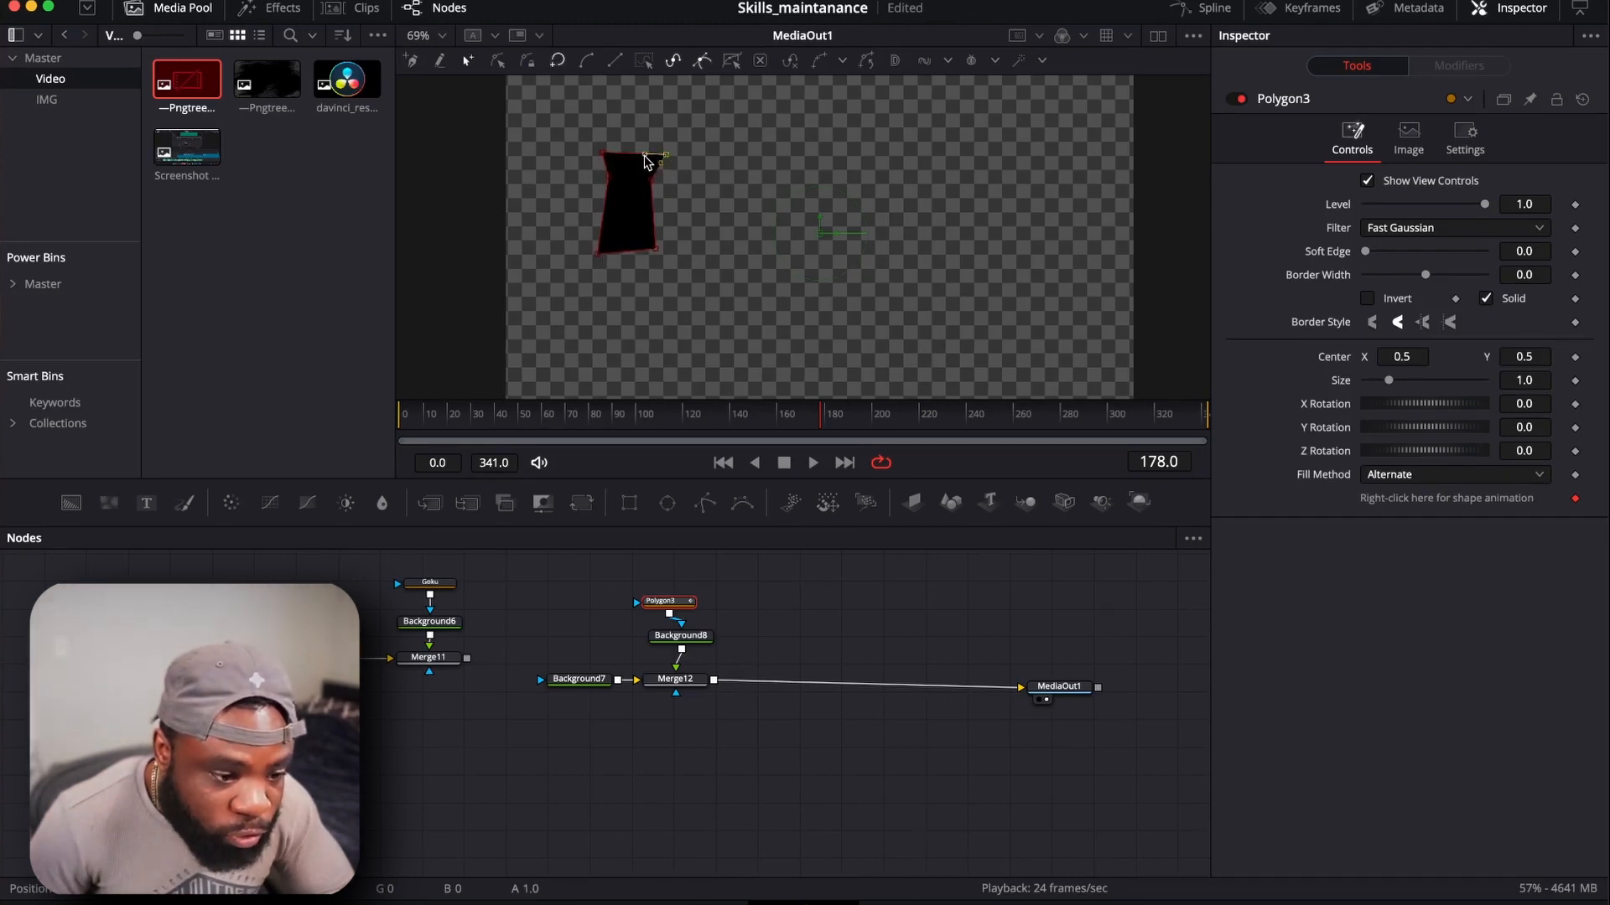
drag(645, 156, 626, 144)
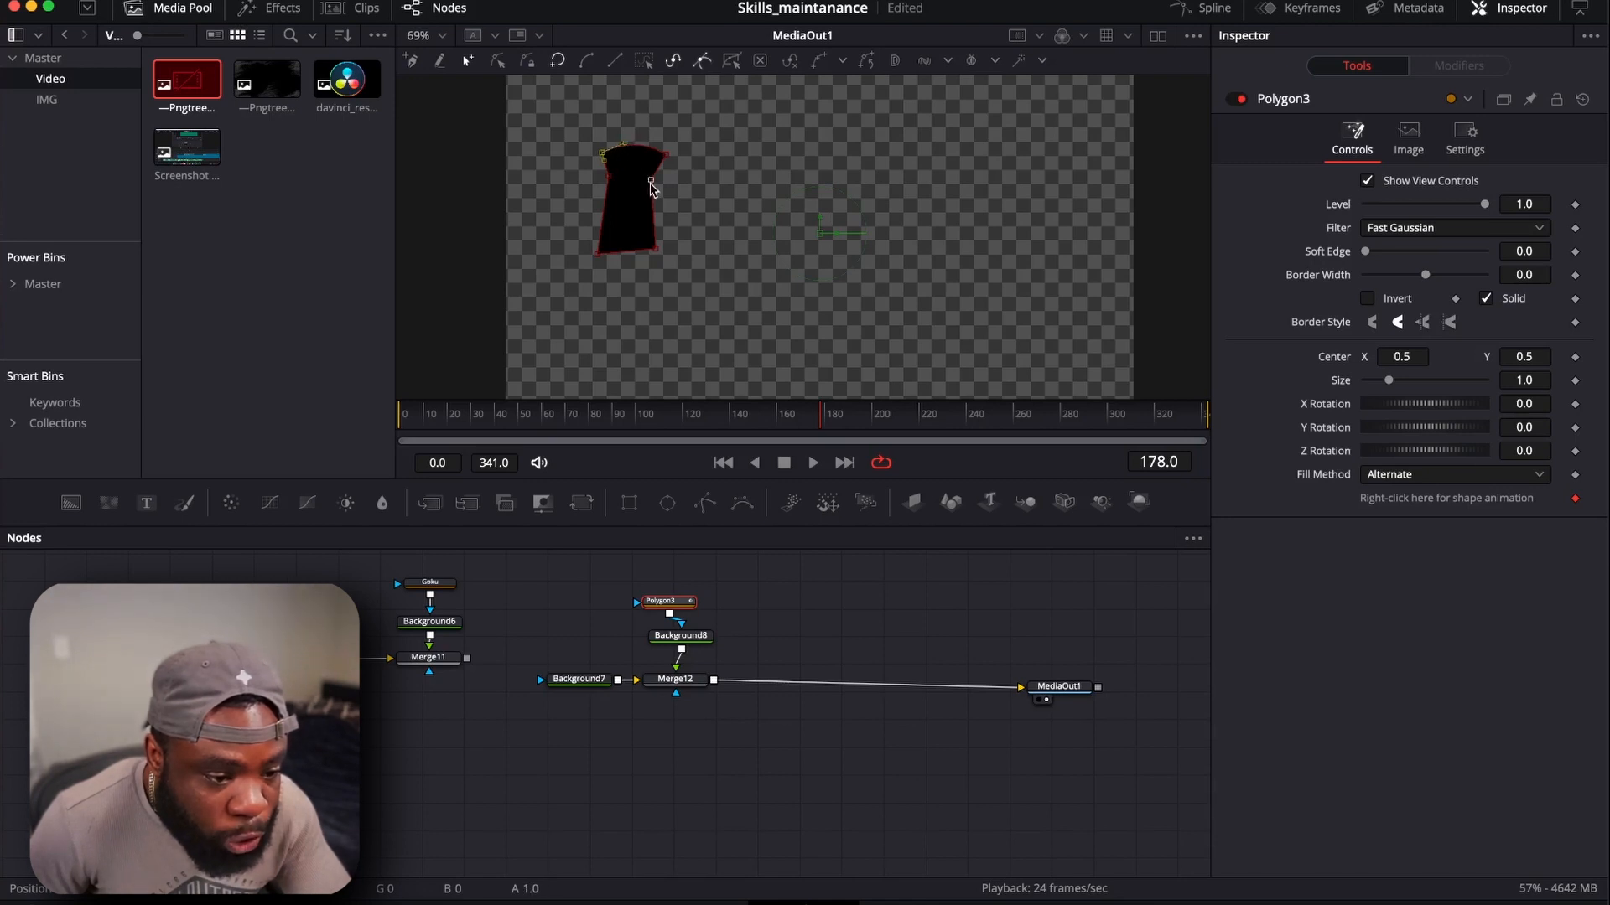
drag(656, 250, 649, 279)
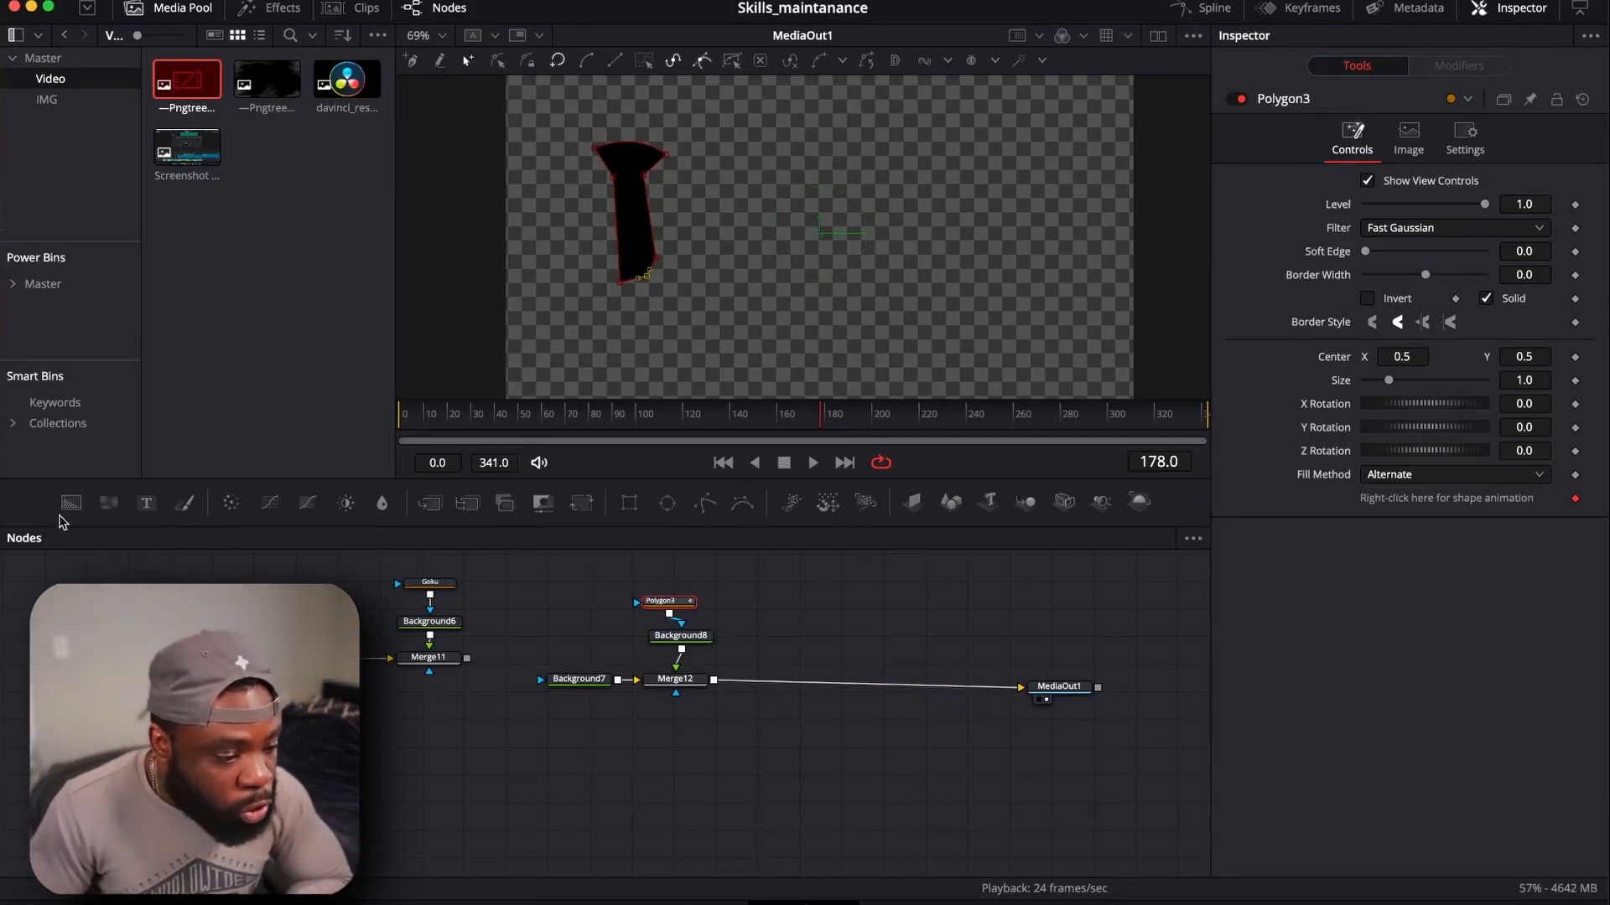
Merge a new Background over Merge12's output and attach a new Polygon mask to it, arranged above the Background
drag(71, 514, 715, 683)
click(705, 502)
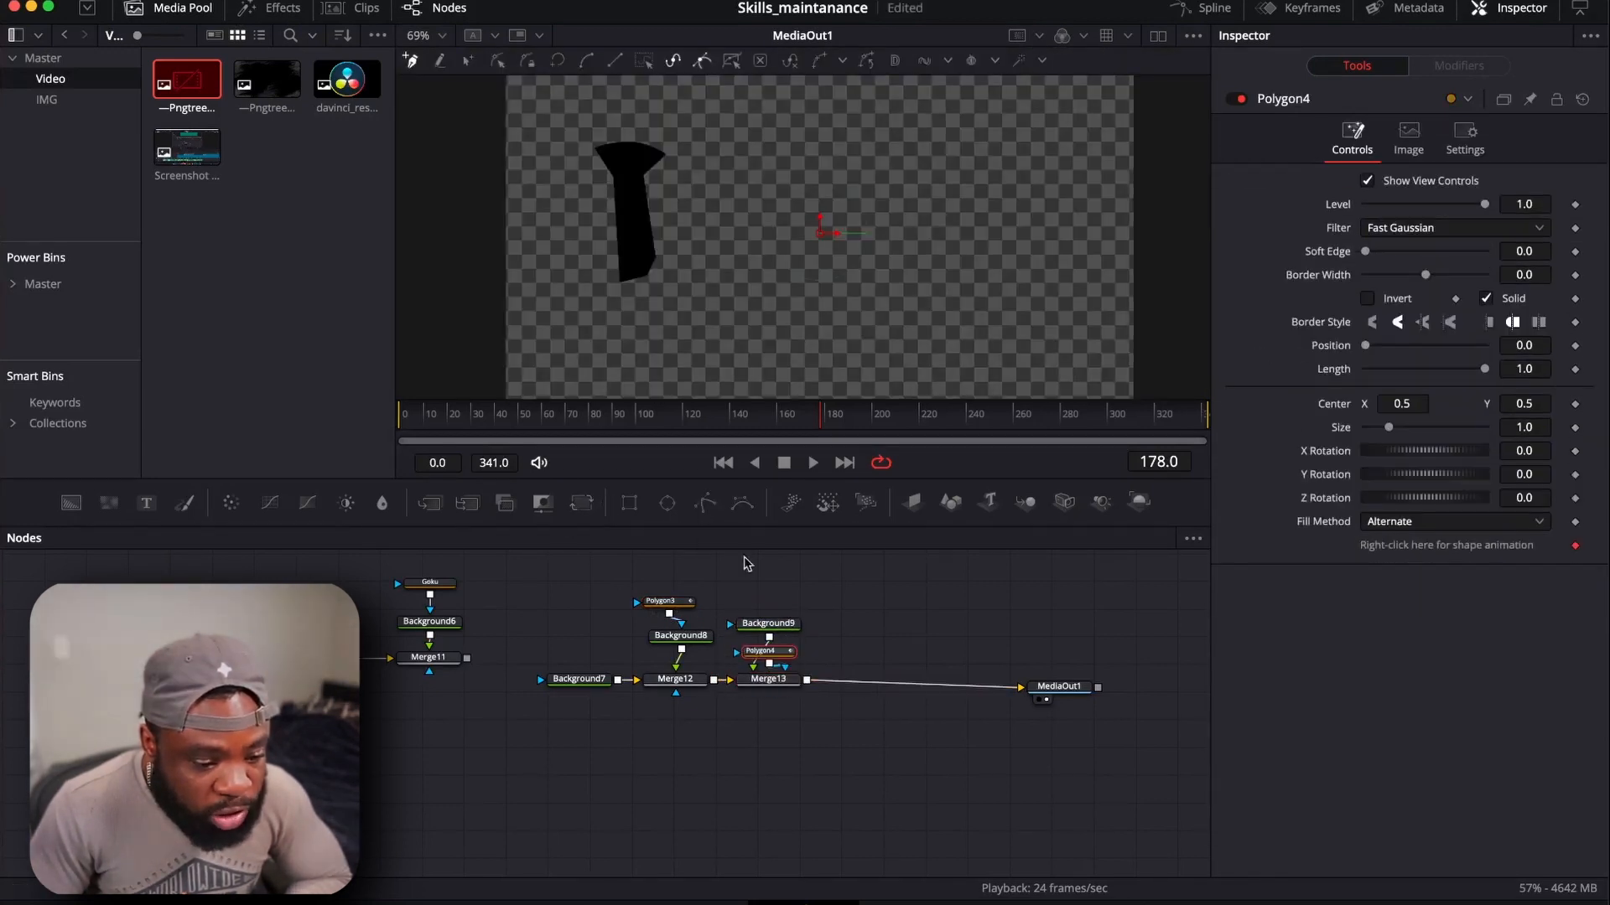
drag(780, 622, 780, 615)
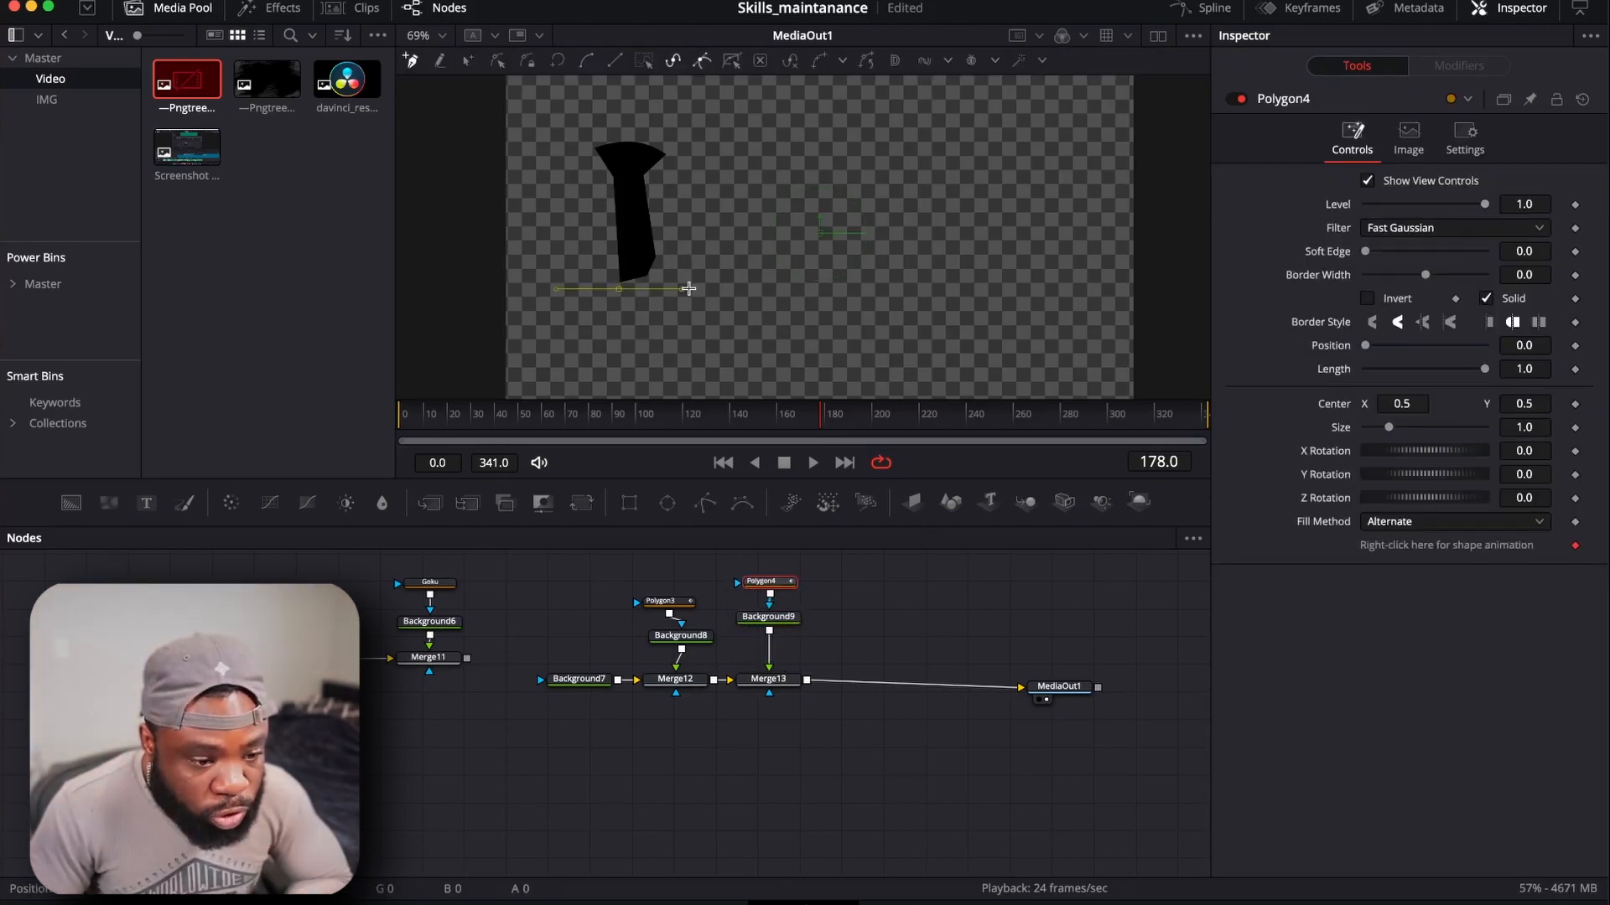
Draw an upper-arm-shaped Polygon4 mask angling up from the forearm's lower end, and shift it slightly up and to the right
click(686, 291)
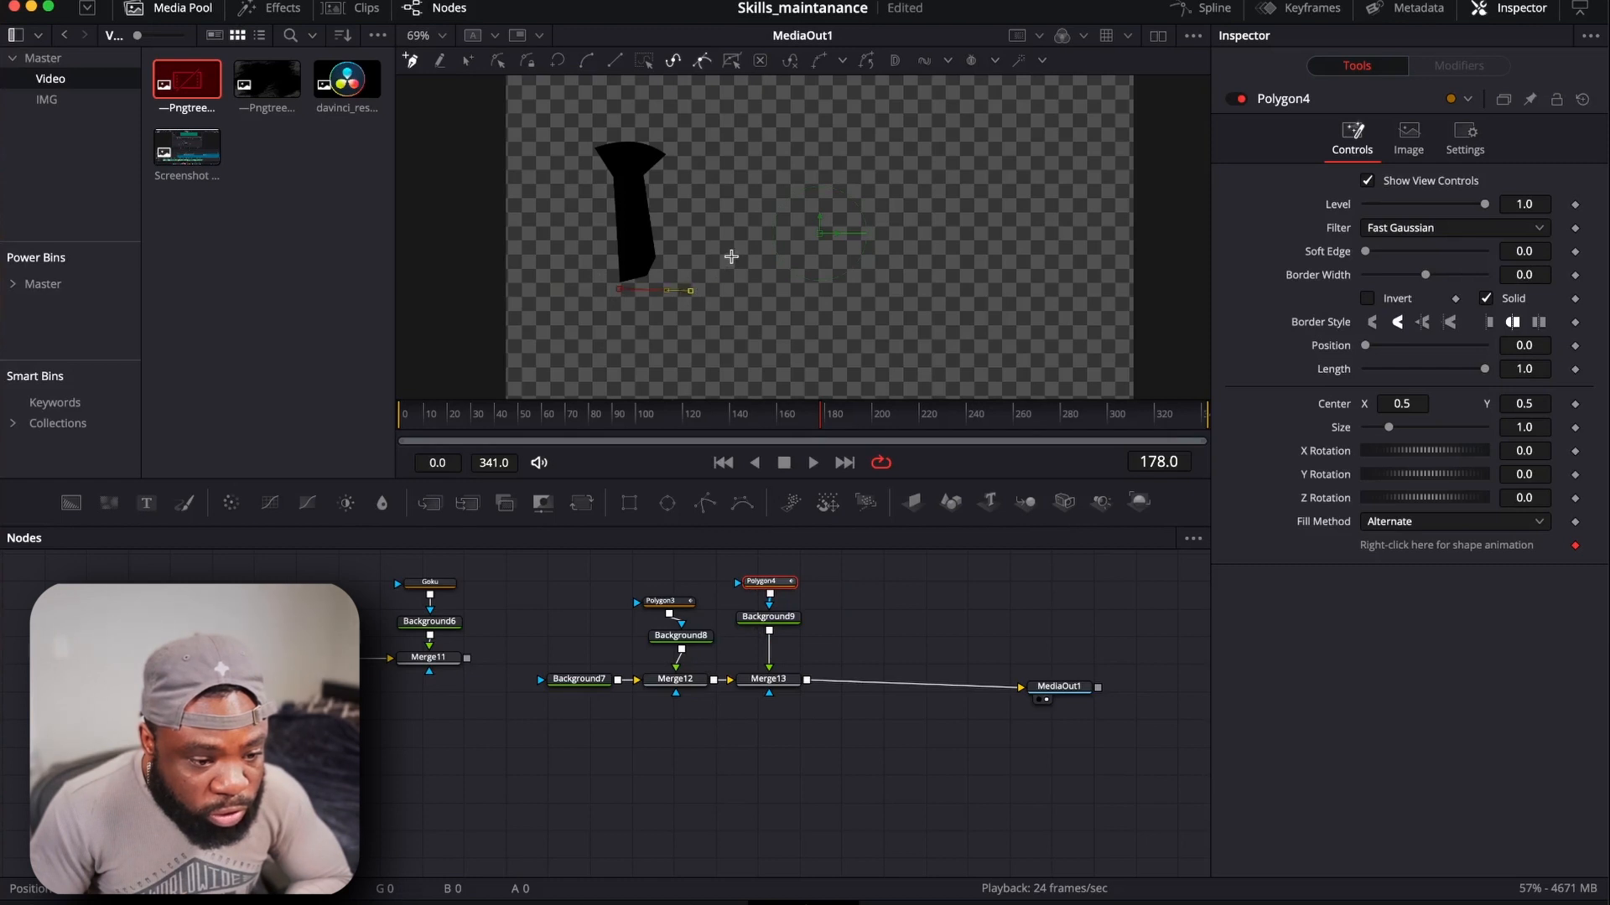
click(619, 289)
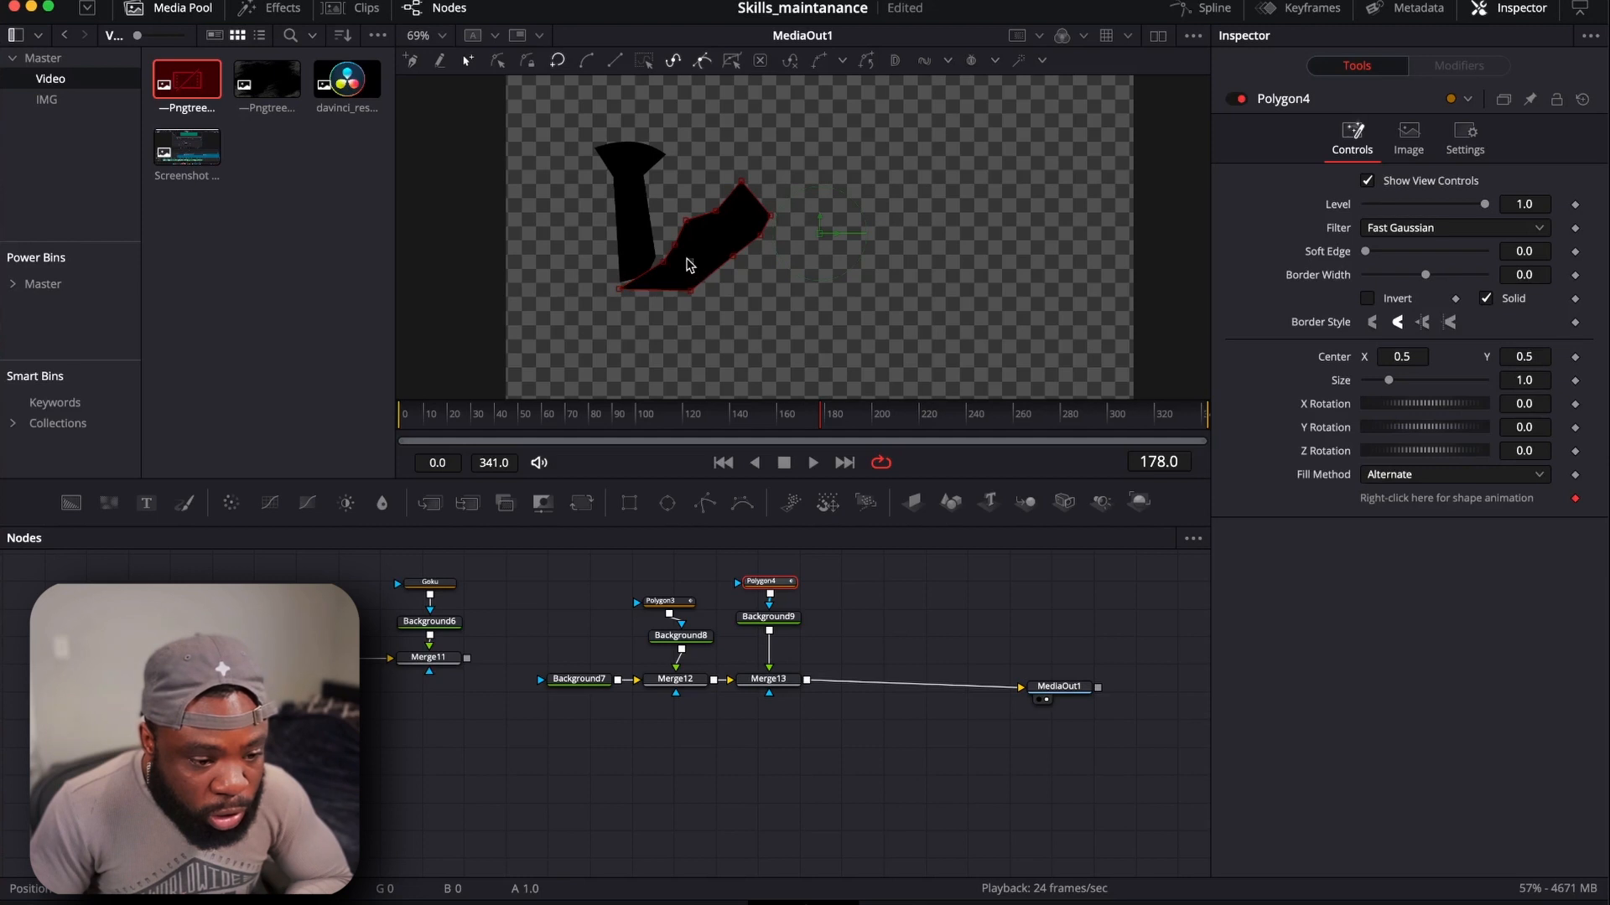
click(820, 234)
drag(820, 233, 837, 224)
Insert a Transform node after Background8 and another after Background9
click(669, 579)
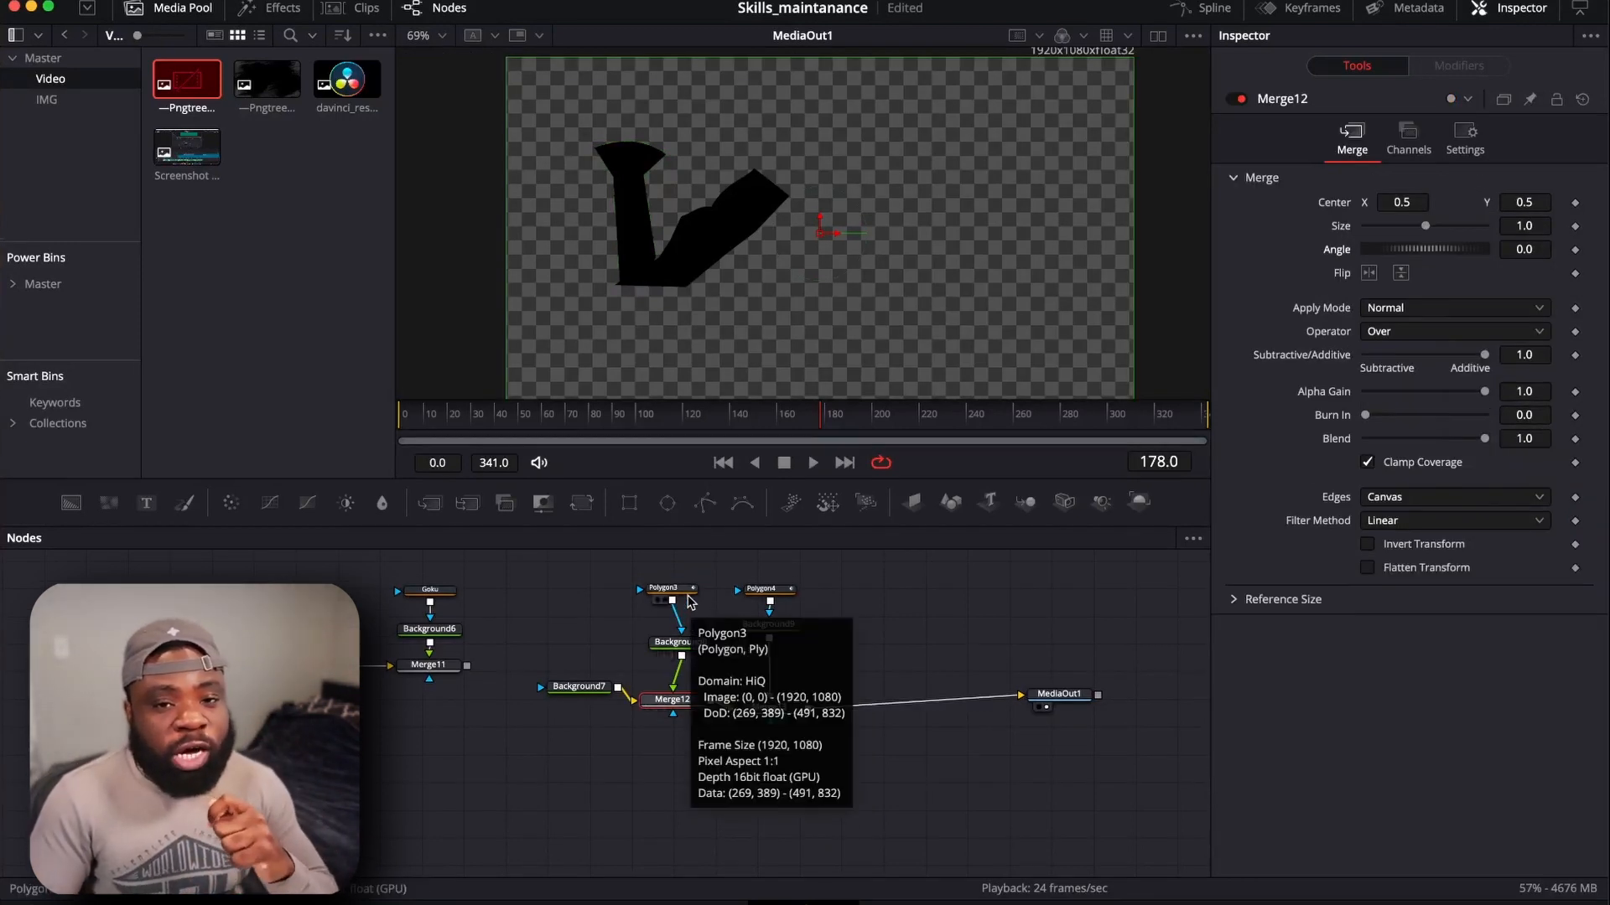
click(670, 641)
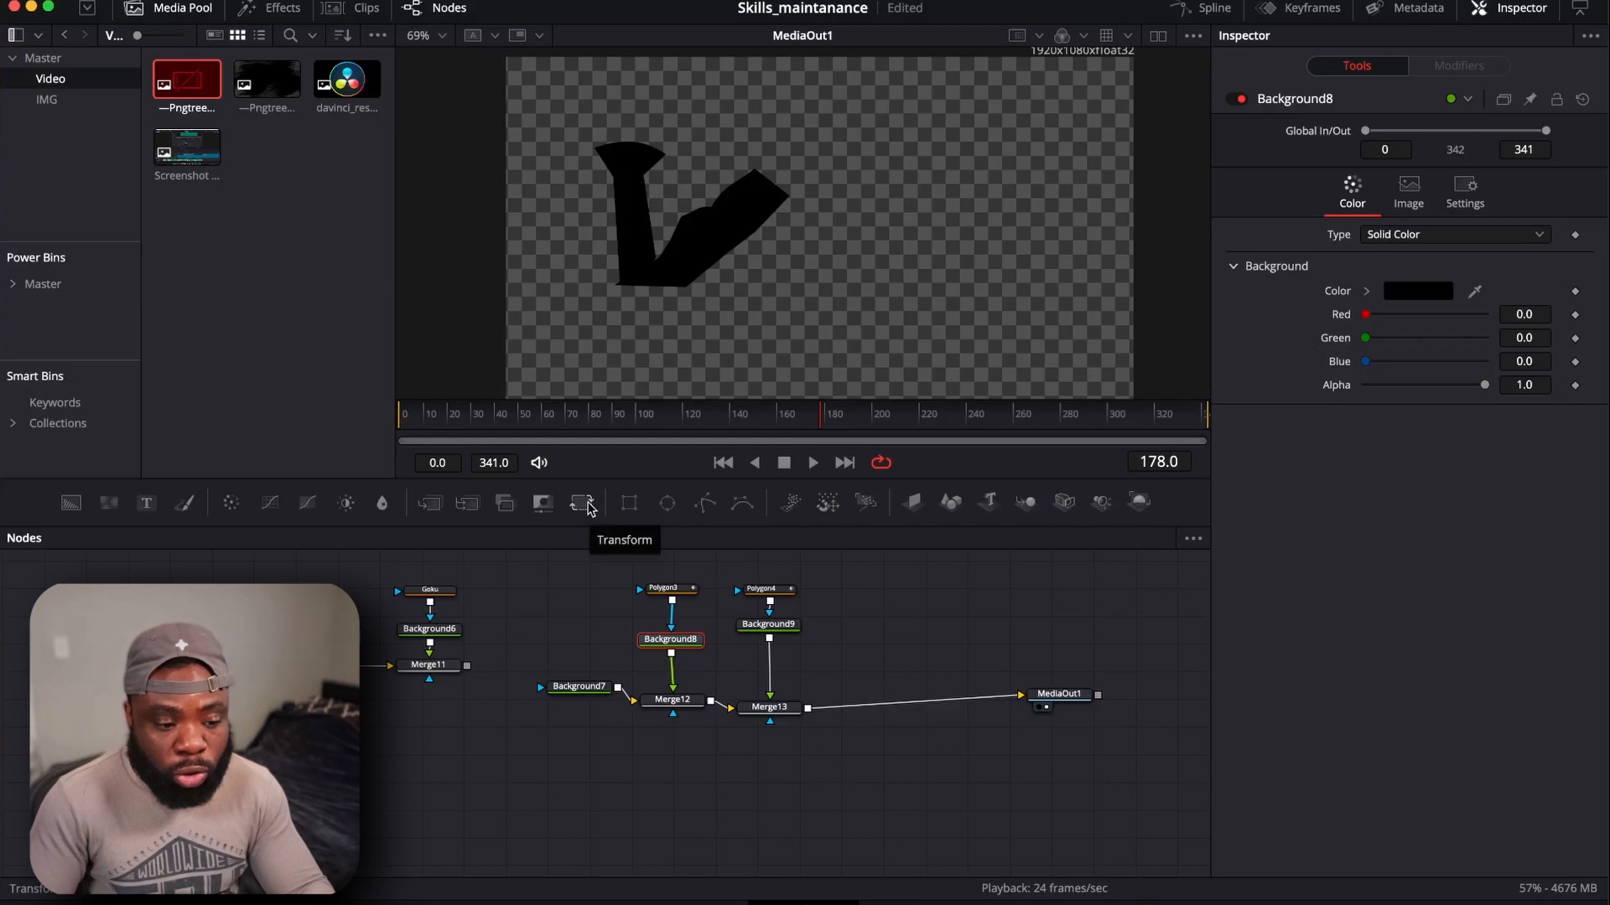
click(590, 508)
click(770, 629)
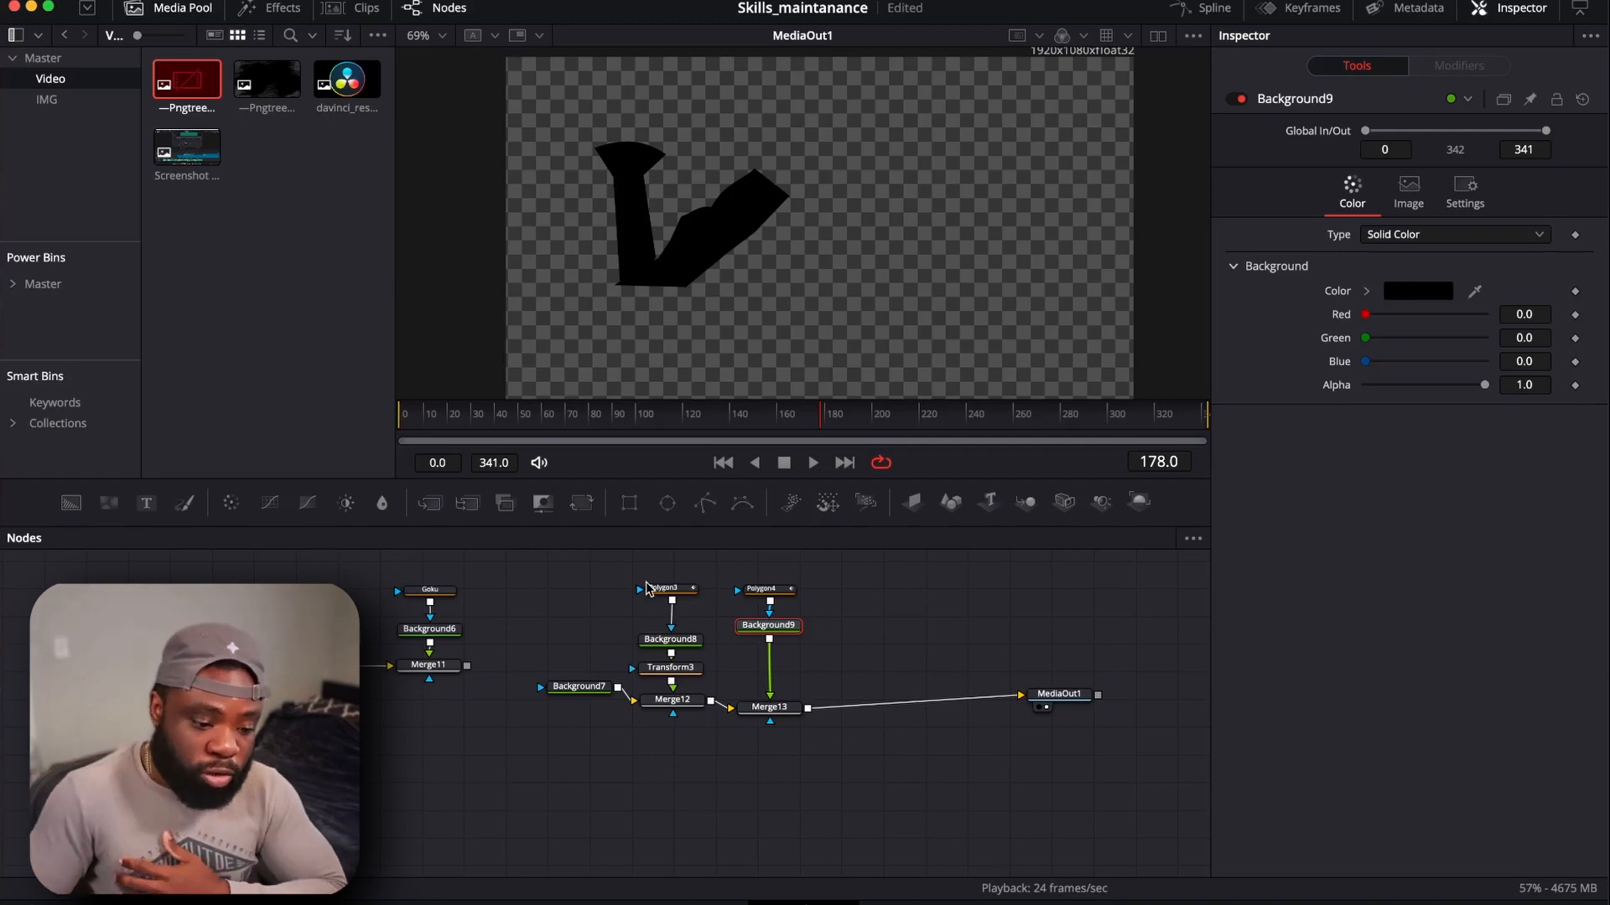
click(582, 503)
drag(778, 661, 778, 676)
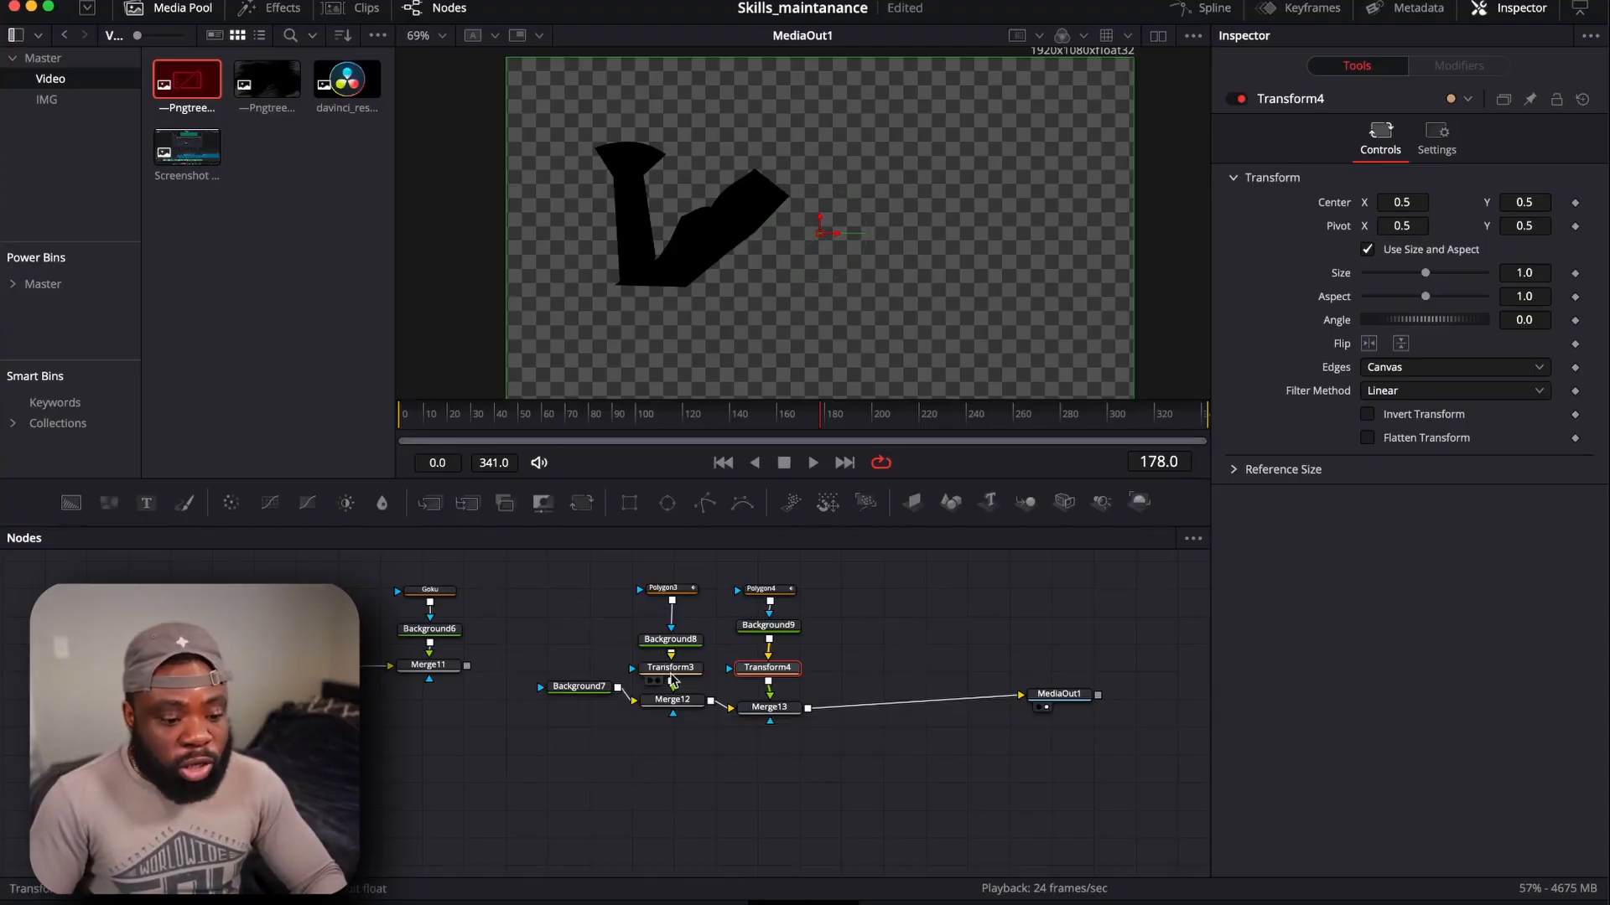
Add the expression Transform4.Angle*2 to the Angle parameter of Transform3
click(671, 671)
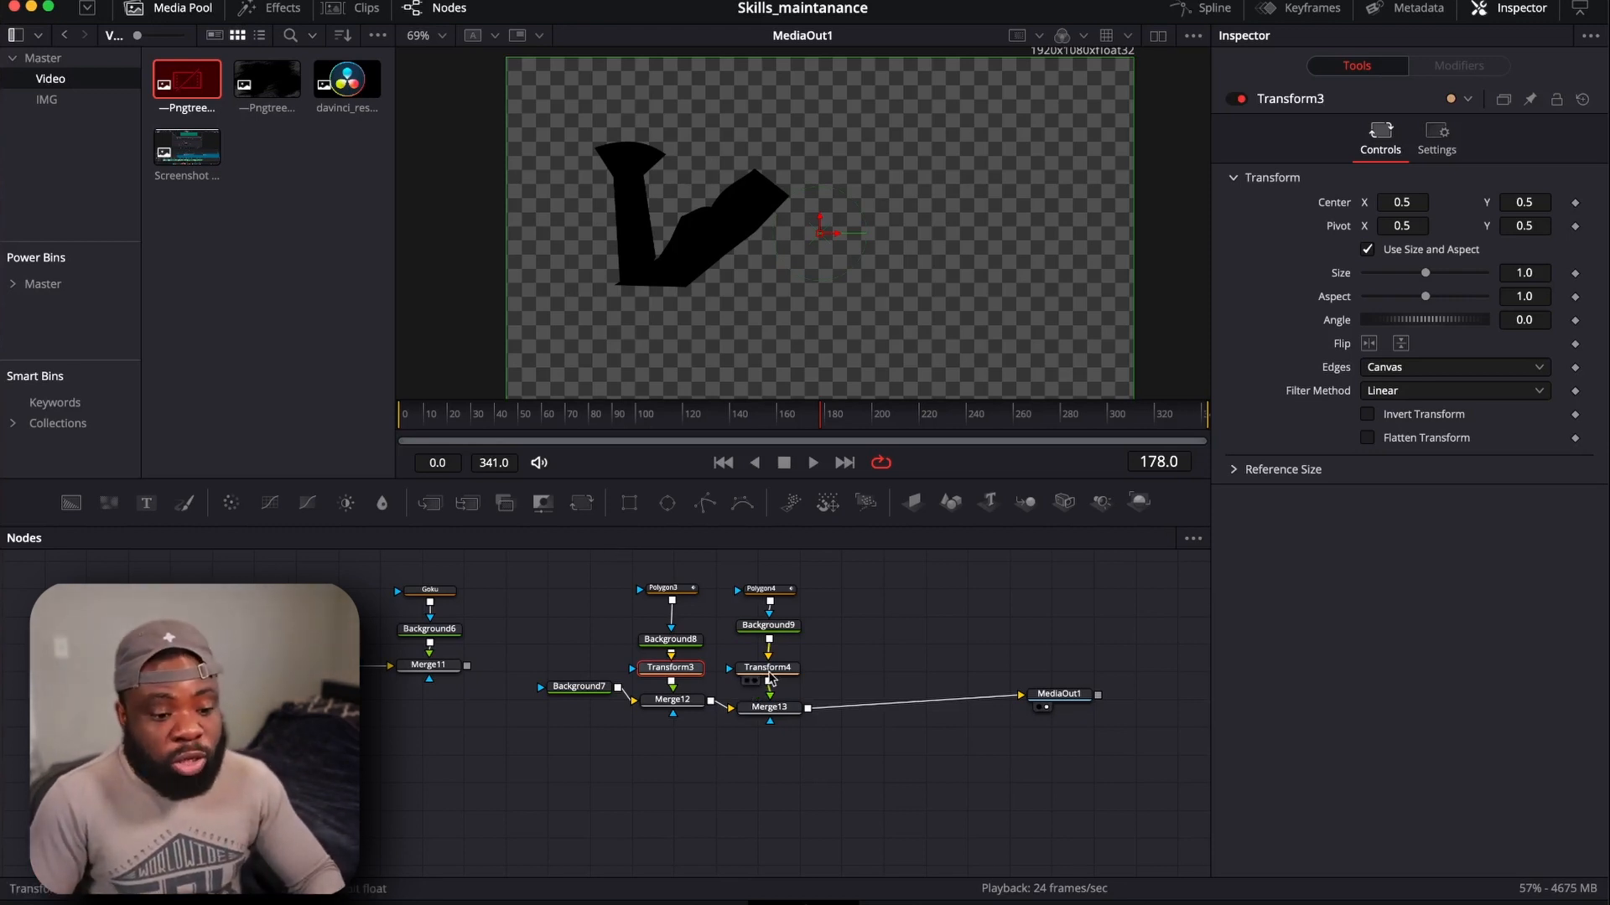
right_click(1559, 328)
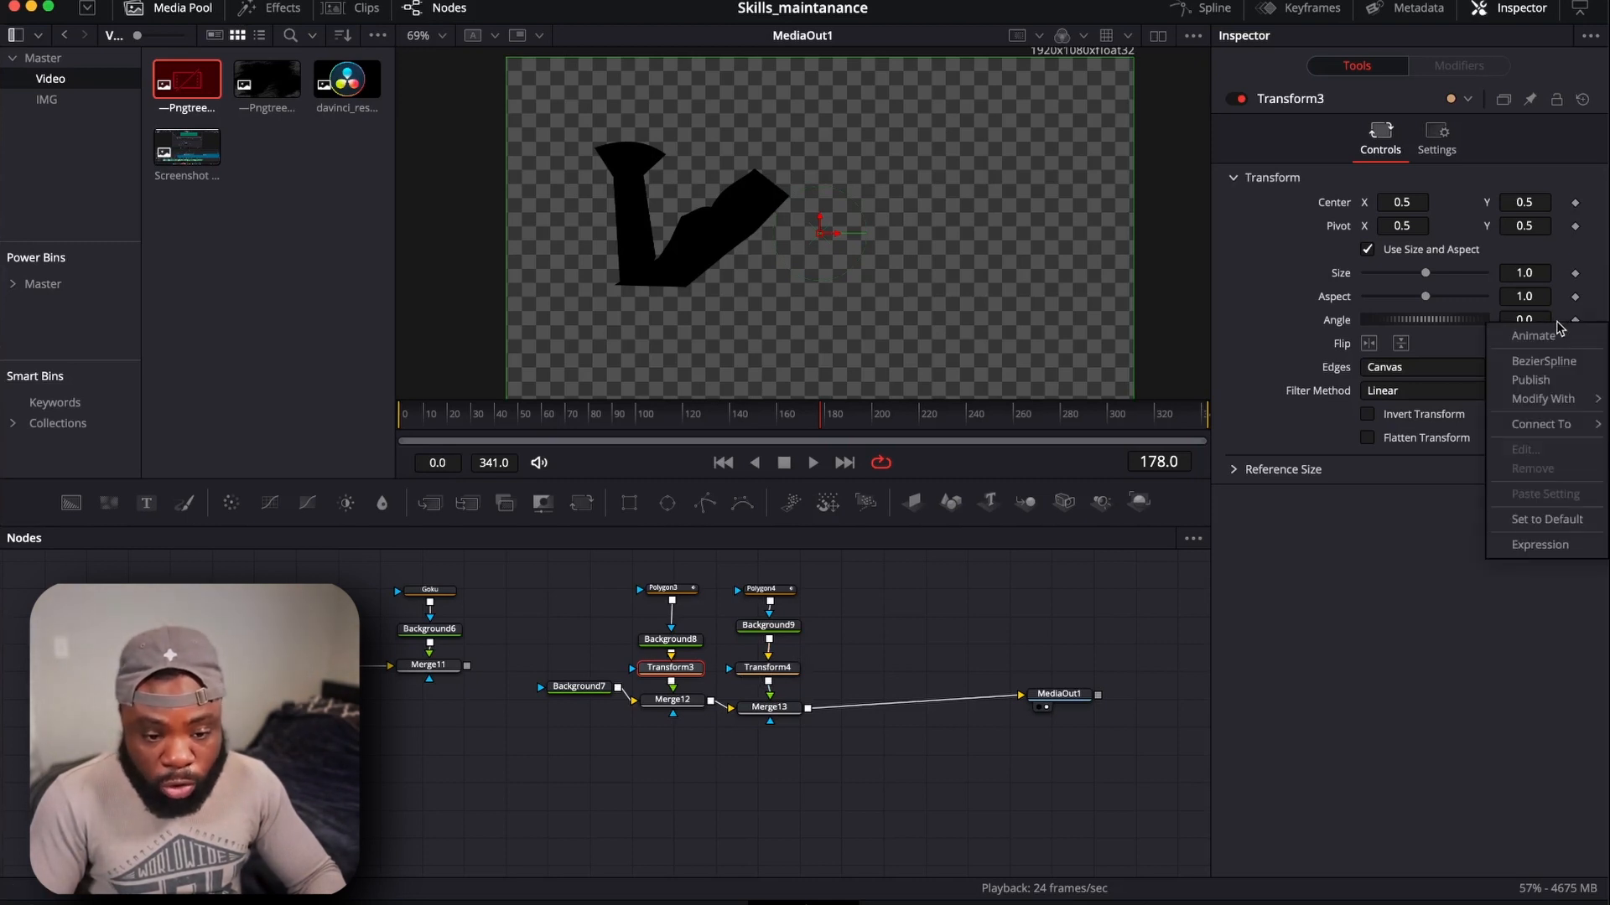
click(1540, 544)
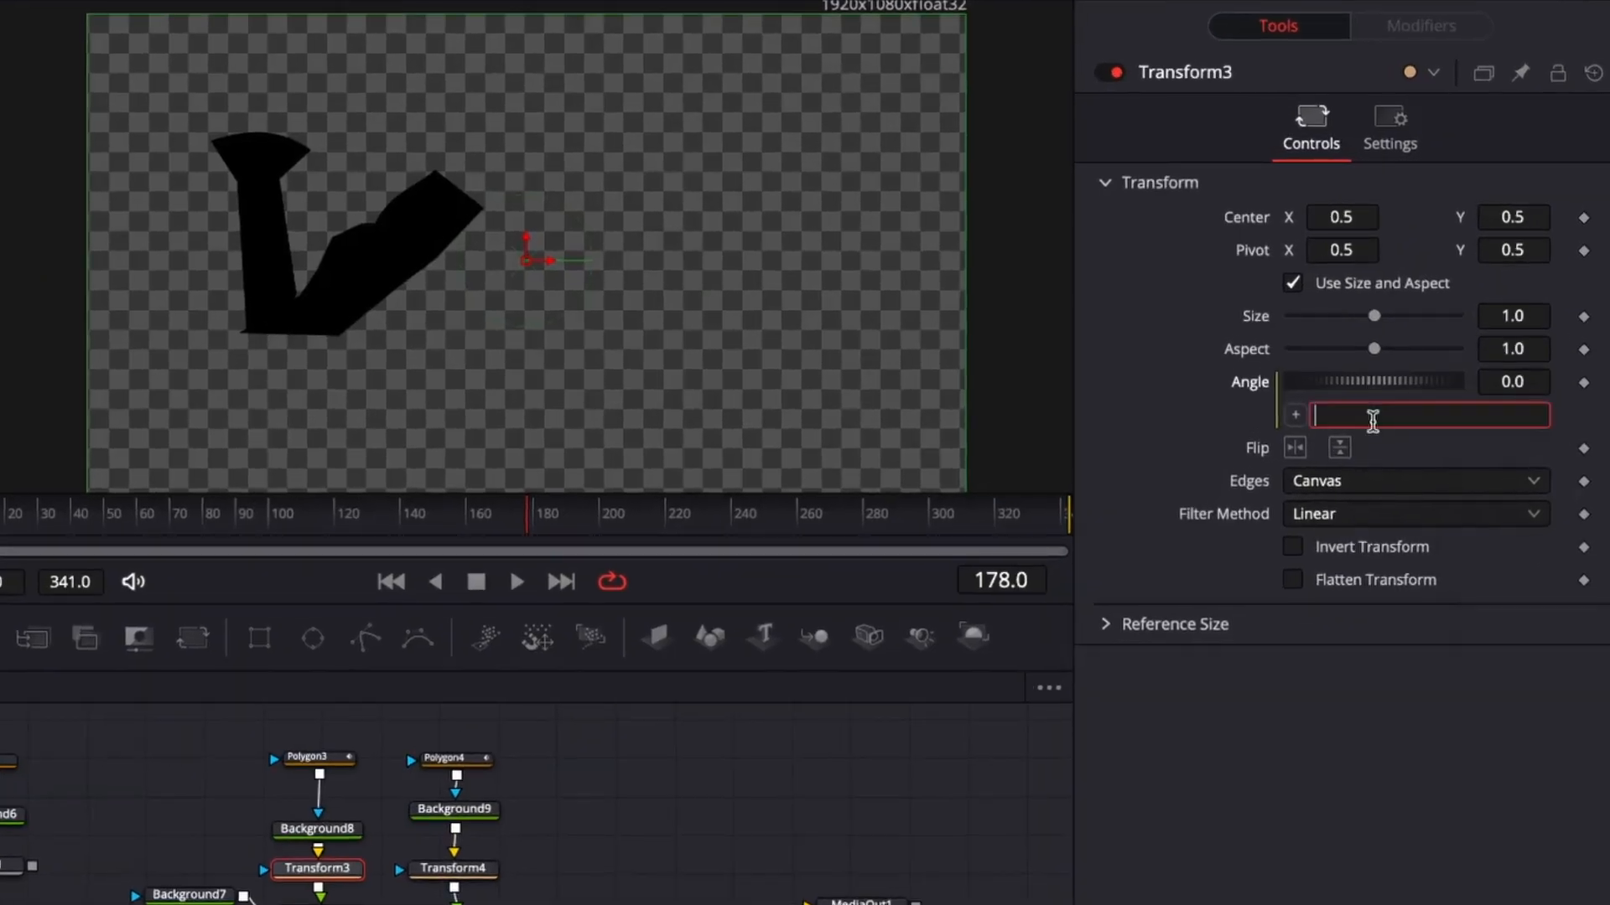
text(Transform4.Angle)
text(*2)
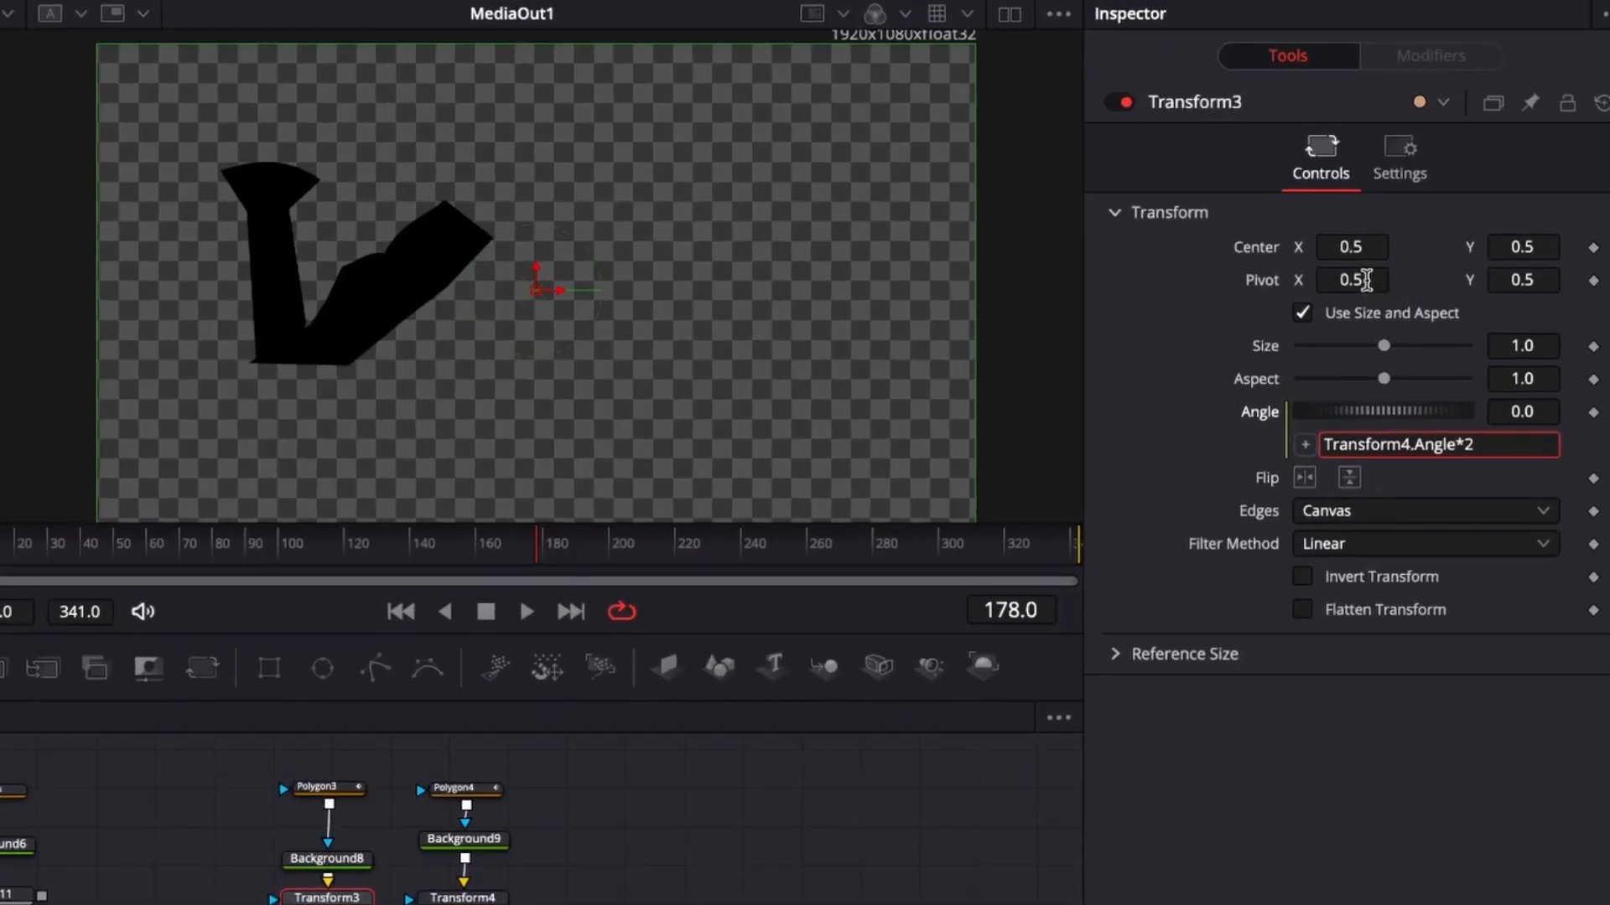
Set Transform3's Pivot to X 0.227, Y 0.399 at the elbow and its Center to X 0.507, Y 0.494
drag(1421, 225, 1408, 225)
drag(1351, 280, 1187, 280)
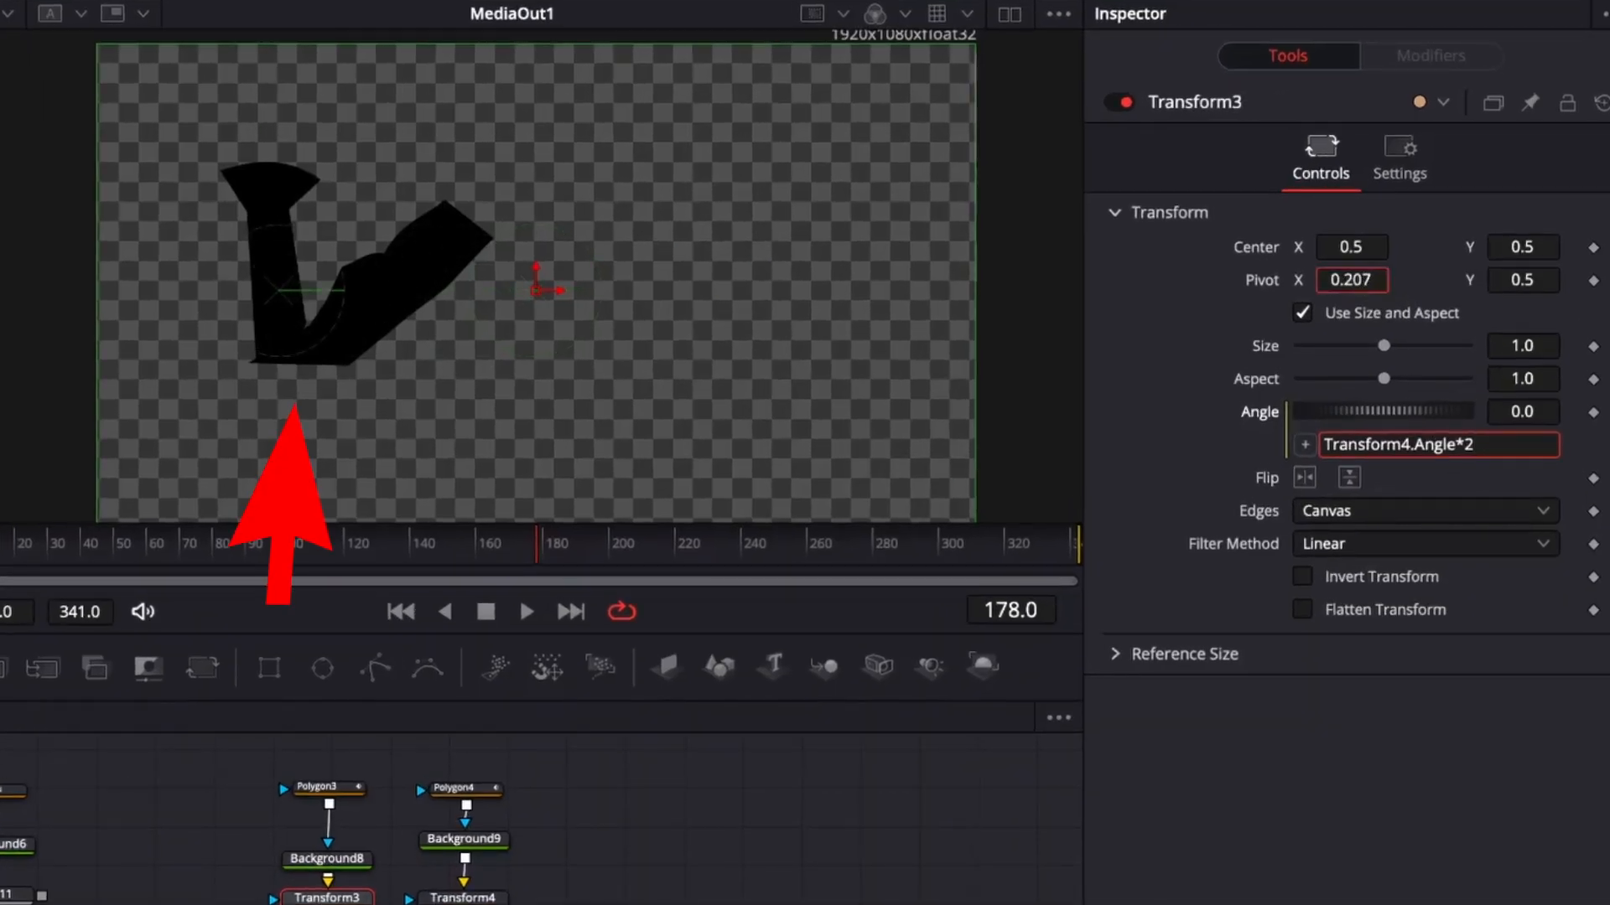
drag(1521, 280, 1351, 248)
drag(1523, 248, 1518, 247)
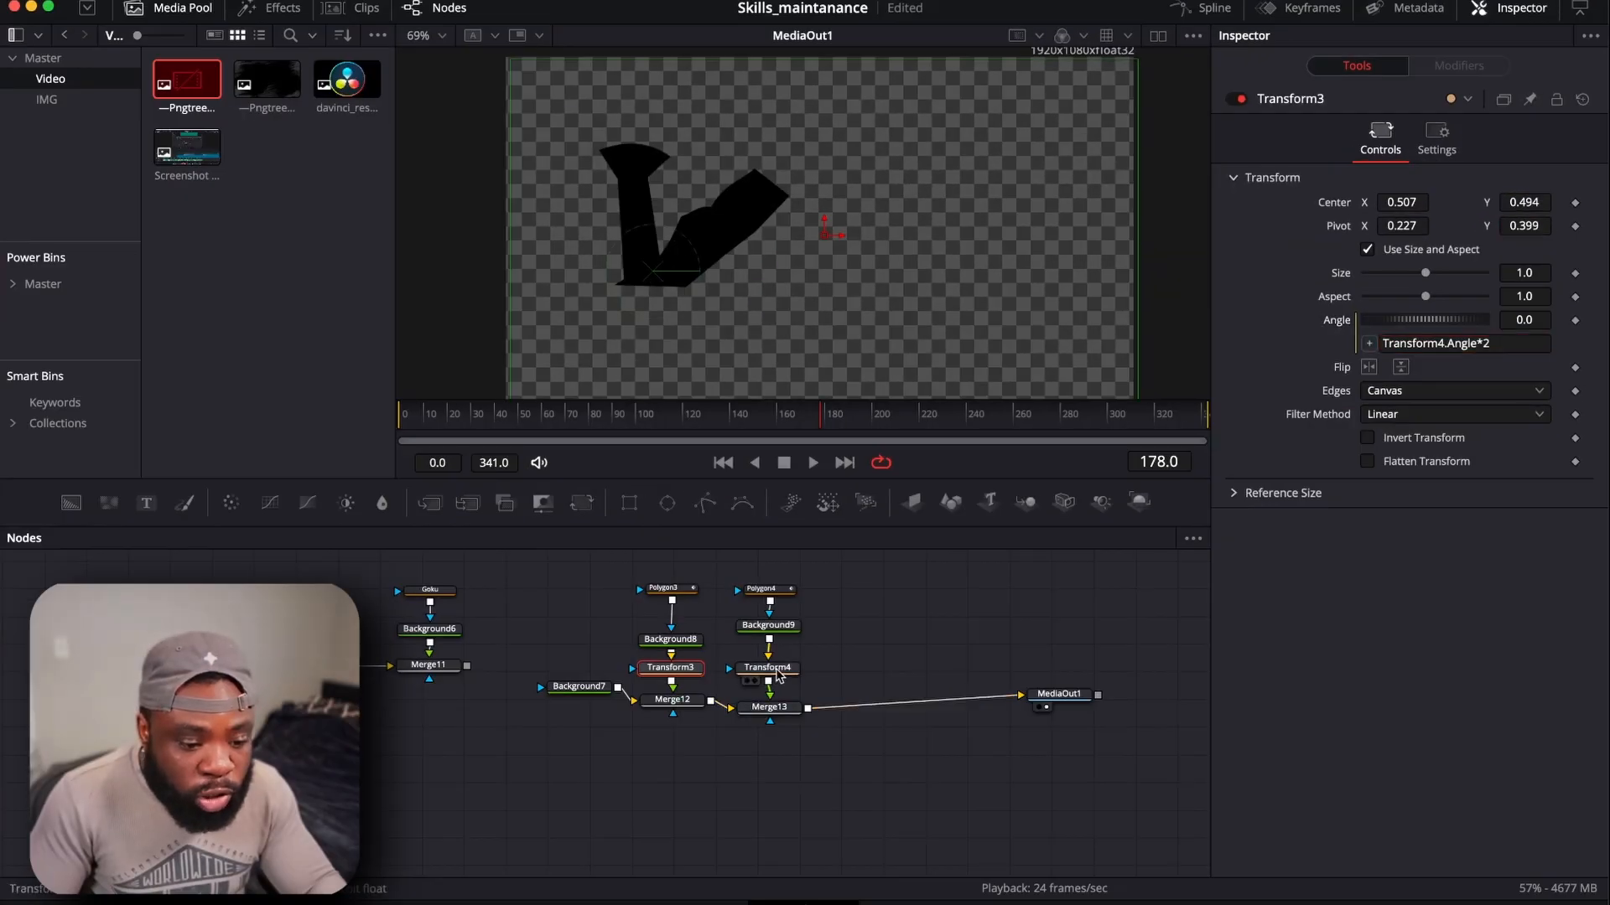
Set Transform4's Pivot to X 0.4, Y 0.638 at the shoulder end of the upper arm and test the rotation
click(486, 878)
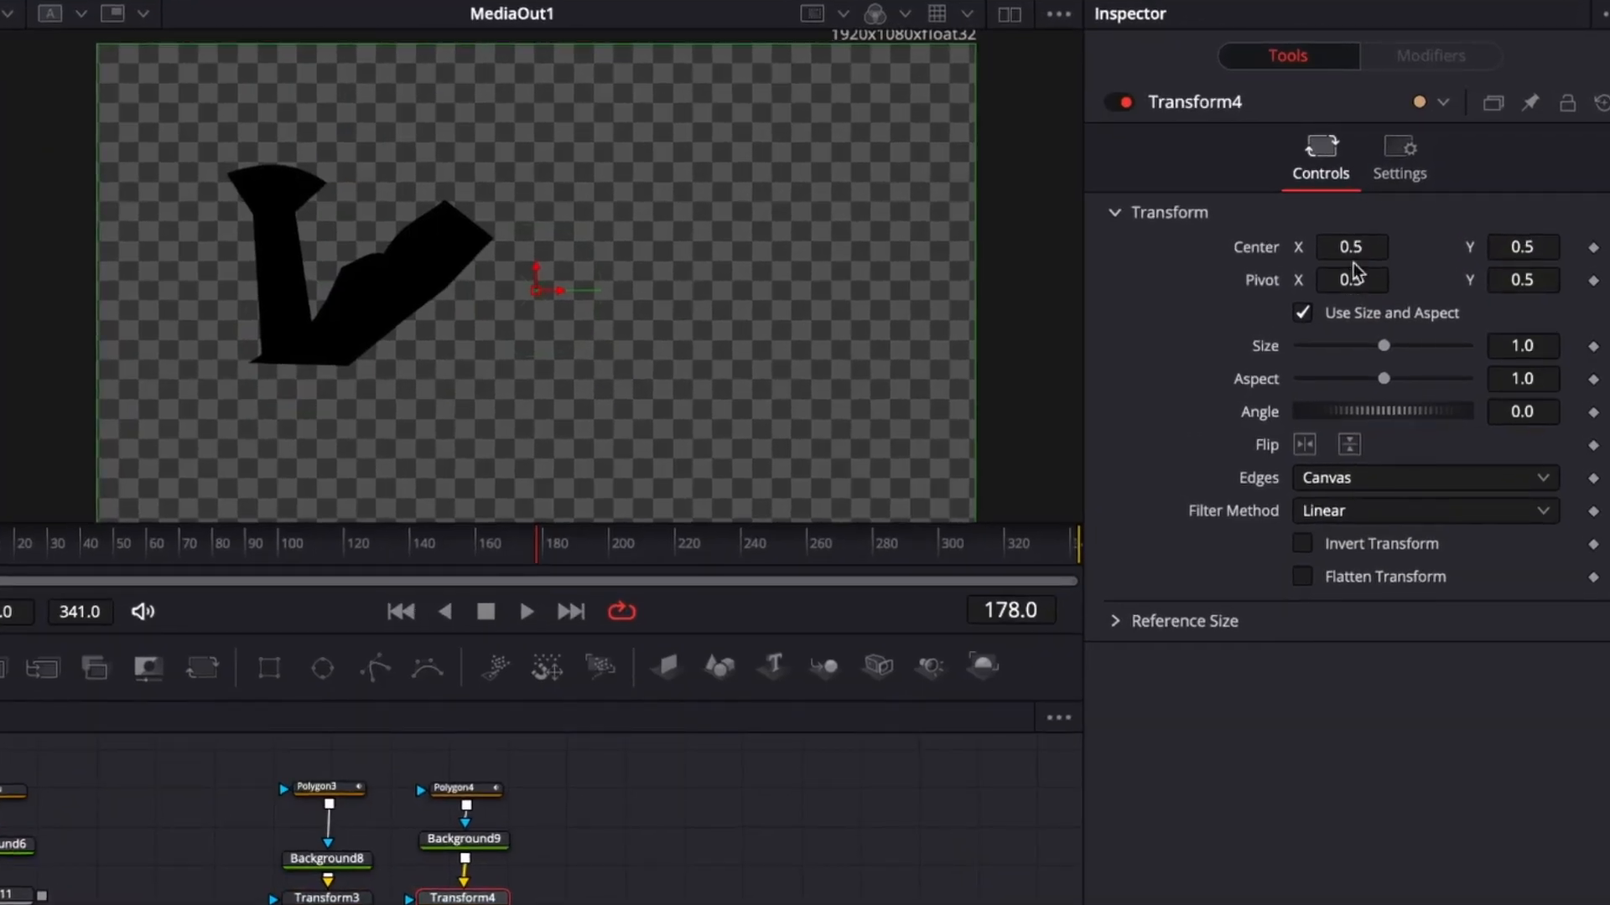
drag(1361, 285, 1246, 285)
drag(1519, 281, 1606, 281)
drag(1354, 281, 1384, 281)
drag(1509, 285, 1539, 285)
click(339, 899)
drag(1380, 414, 1391, 416)
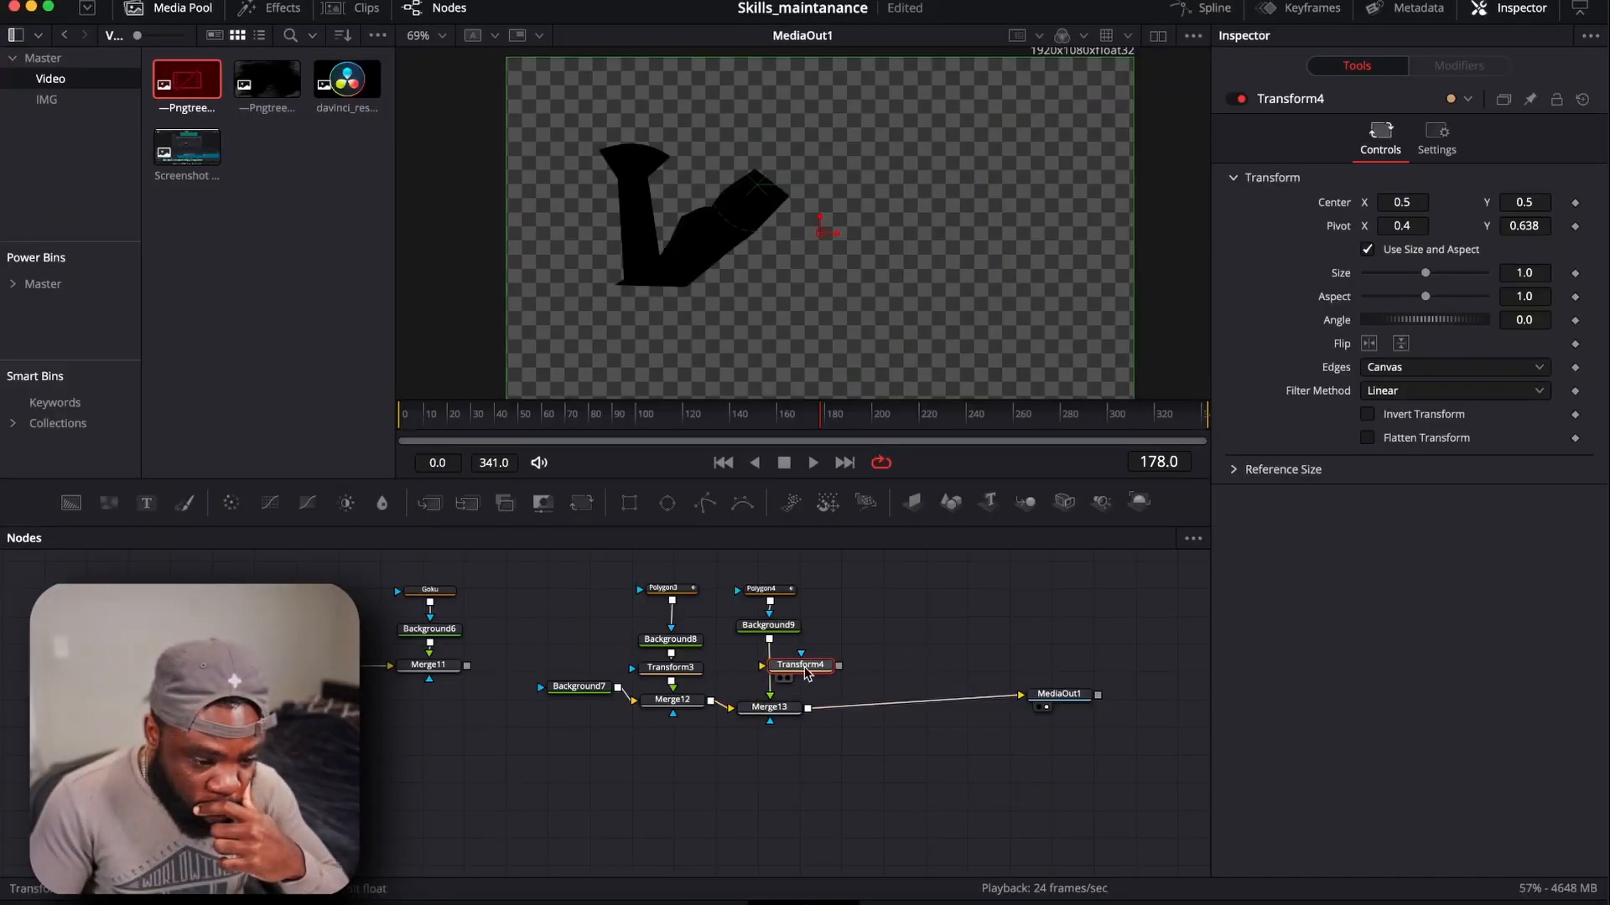
Move Transform4 between Merge13 and MediaOut1 and test rotating the whole arm with its Angle
drag(872, 679, 880, 710)
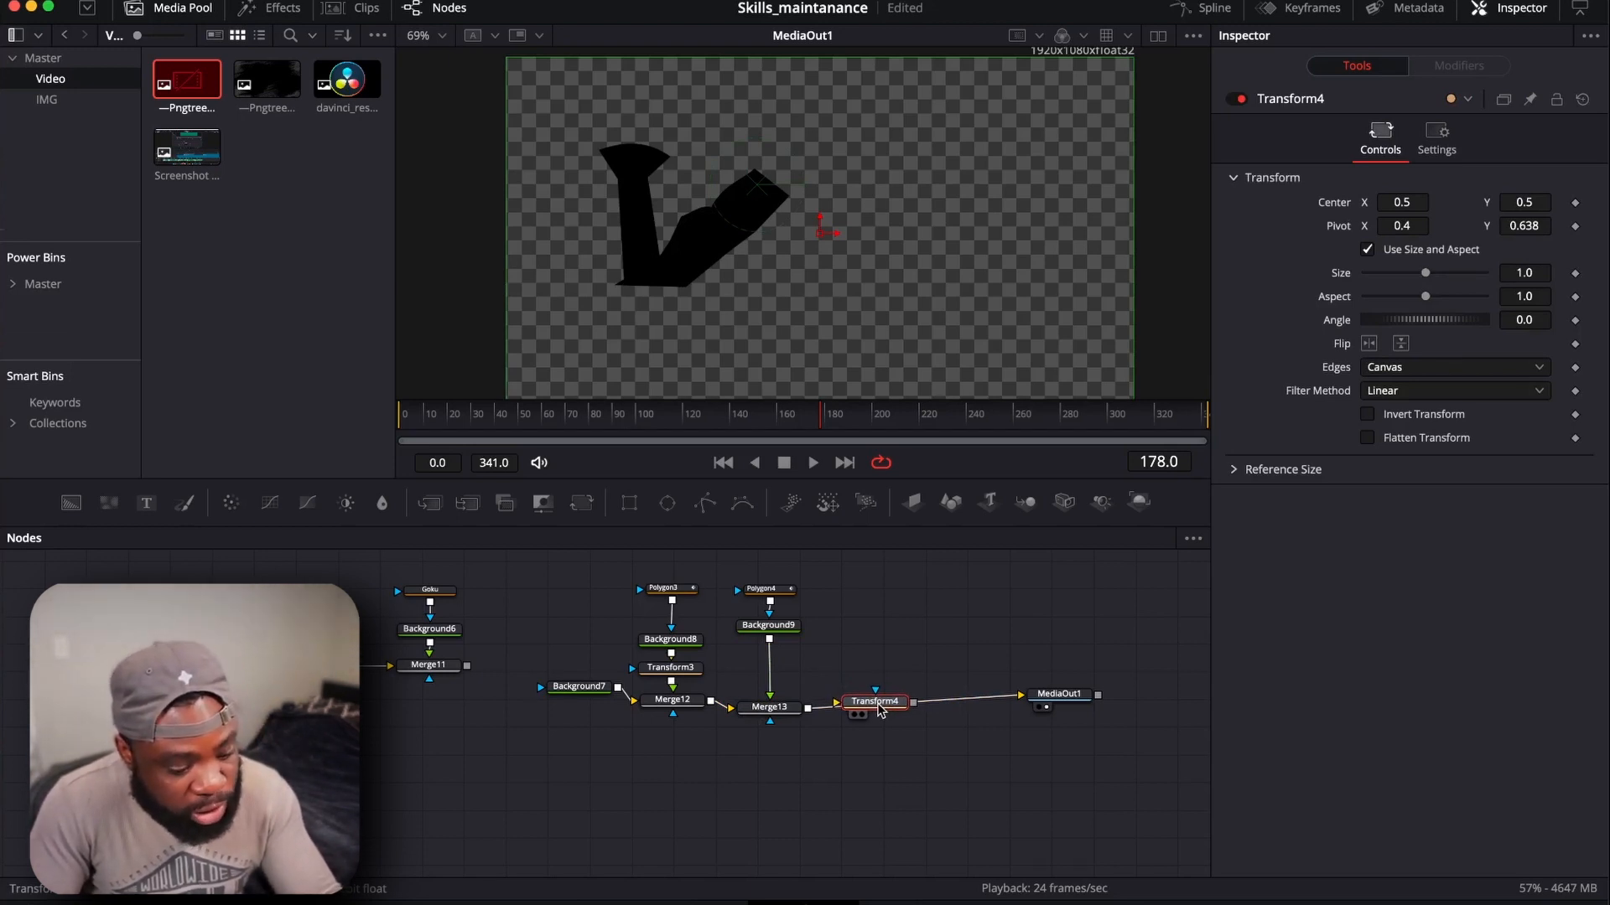
drag(879, 711, 885, 711)
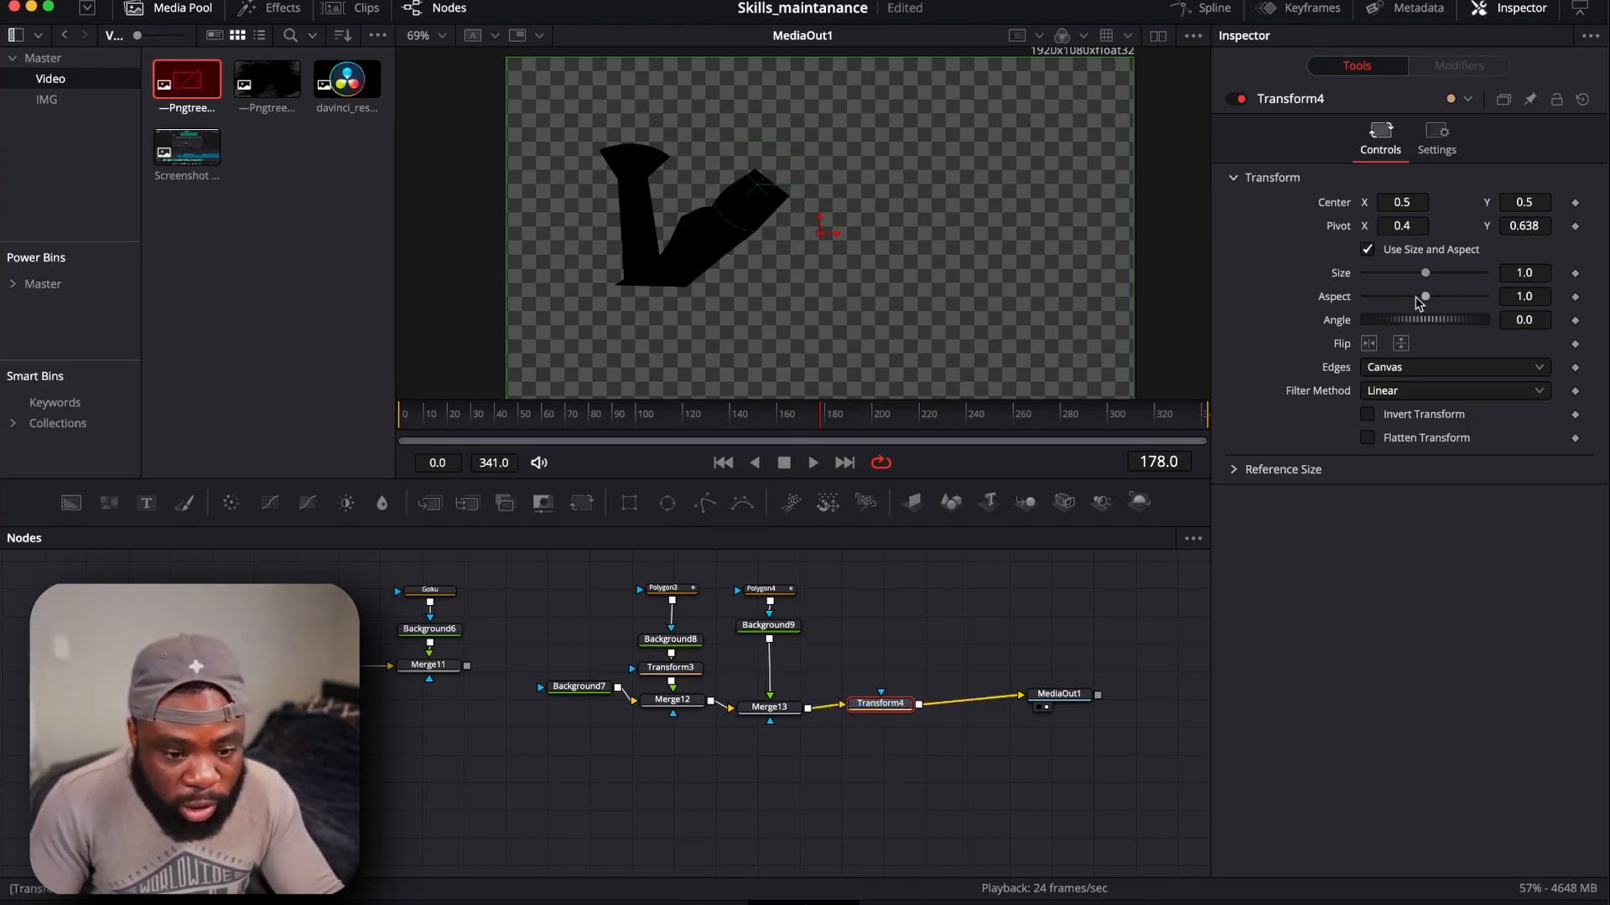
drag(1419, 326, 1415, 354)
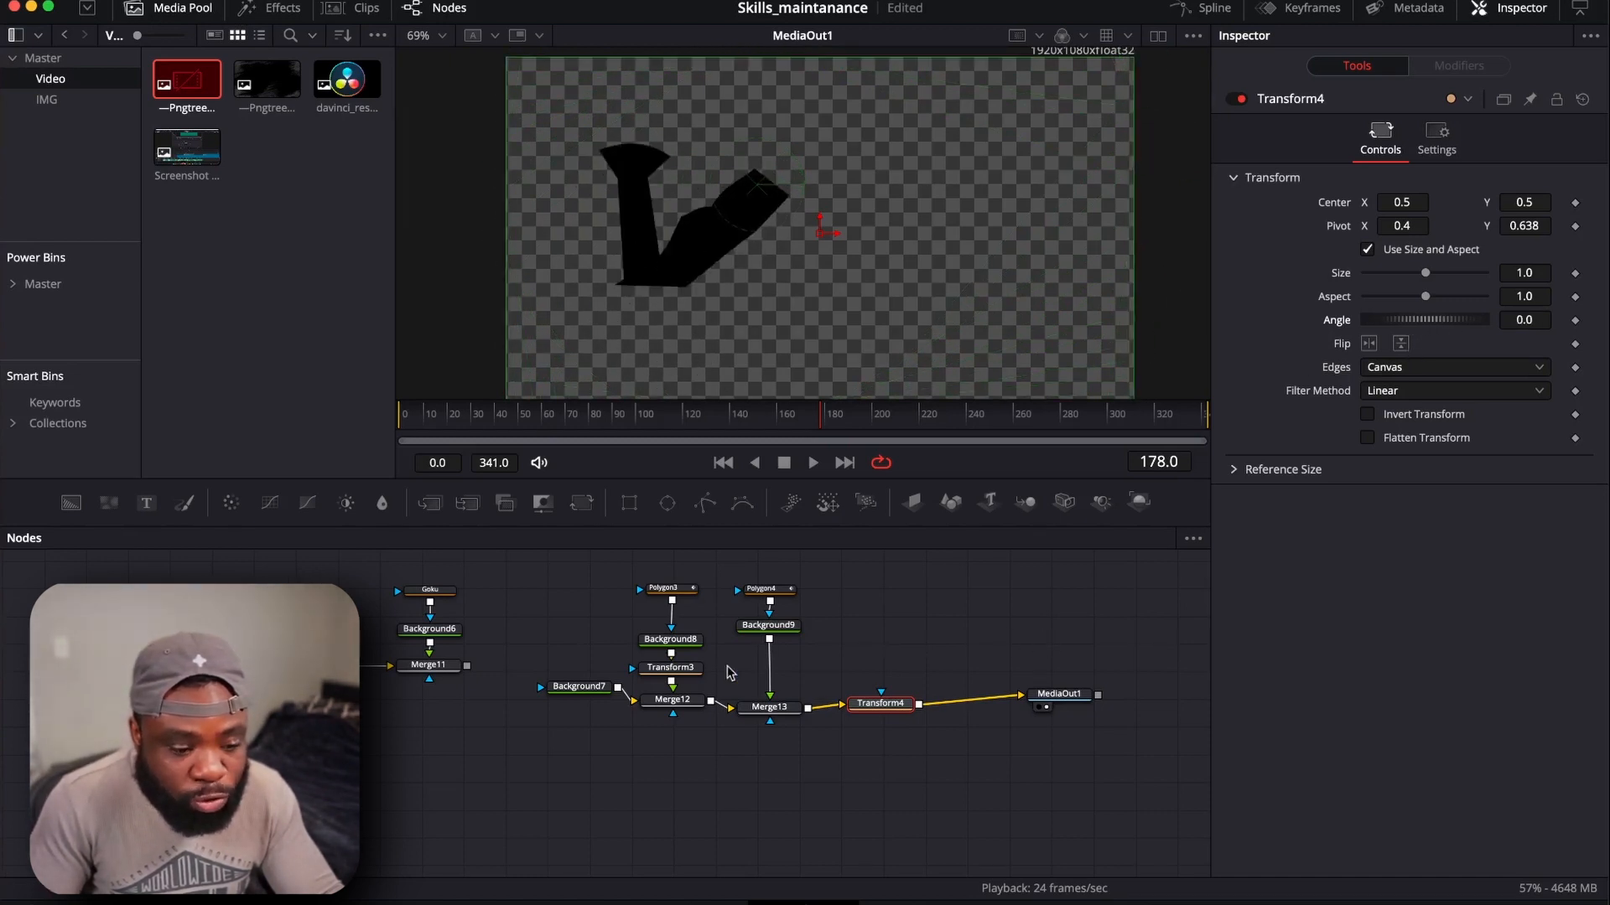
Change Transform3's Angle expression to Transform4.Angle*1.5
click(681, 669)
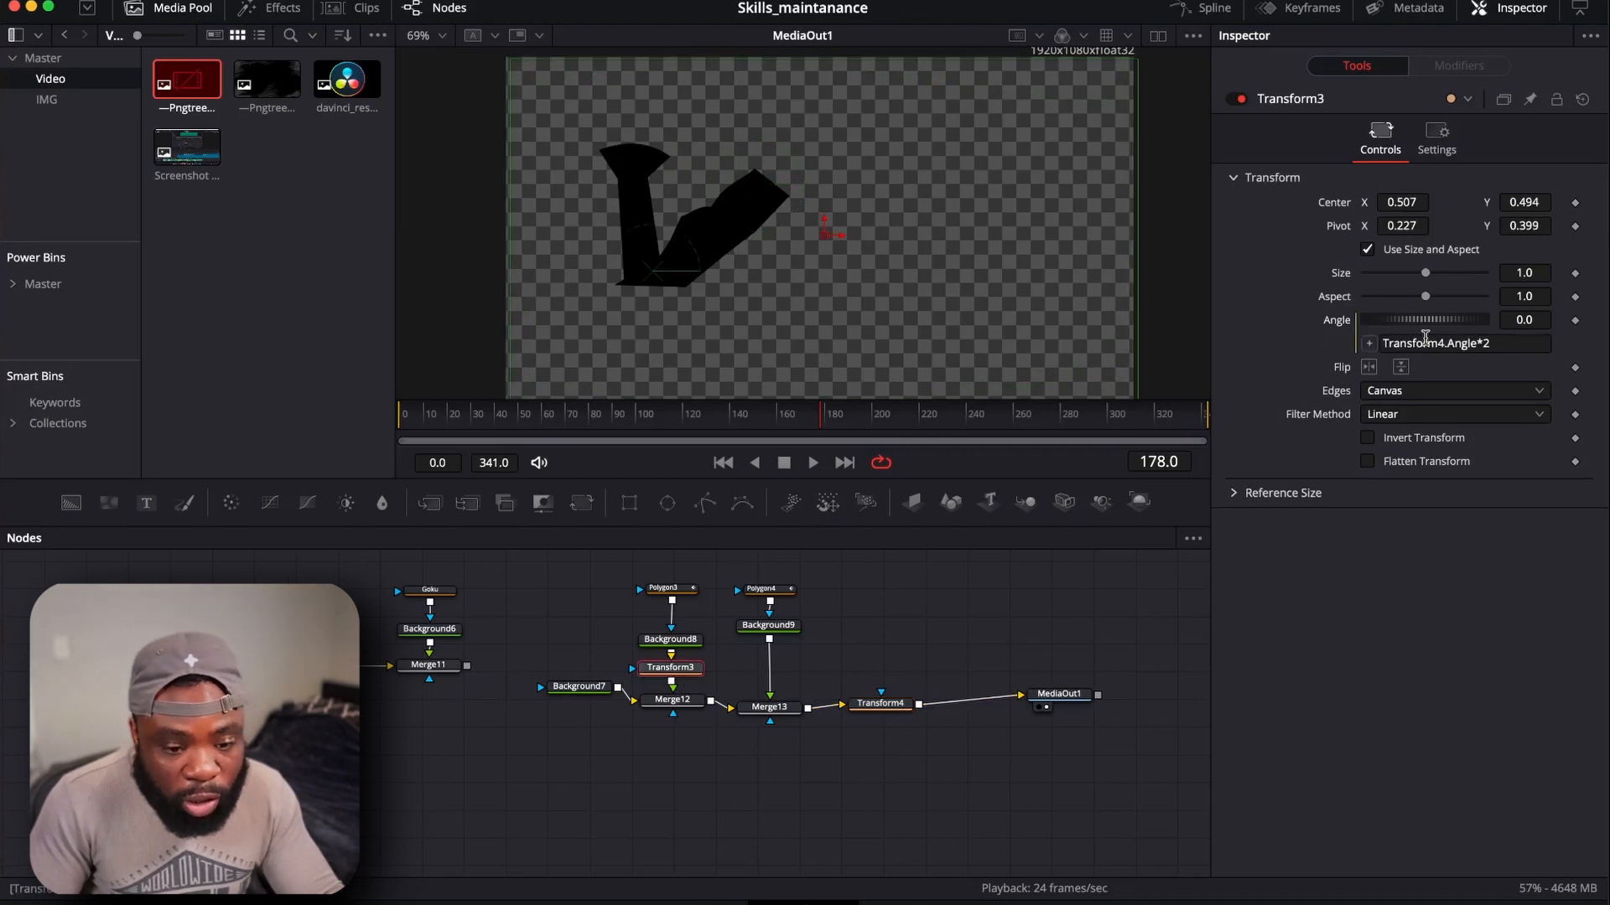
click(1503, 352)
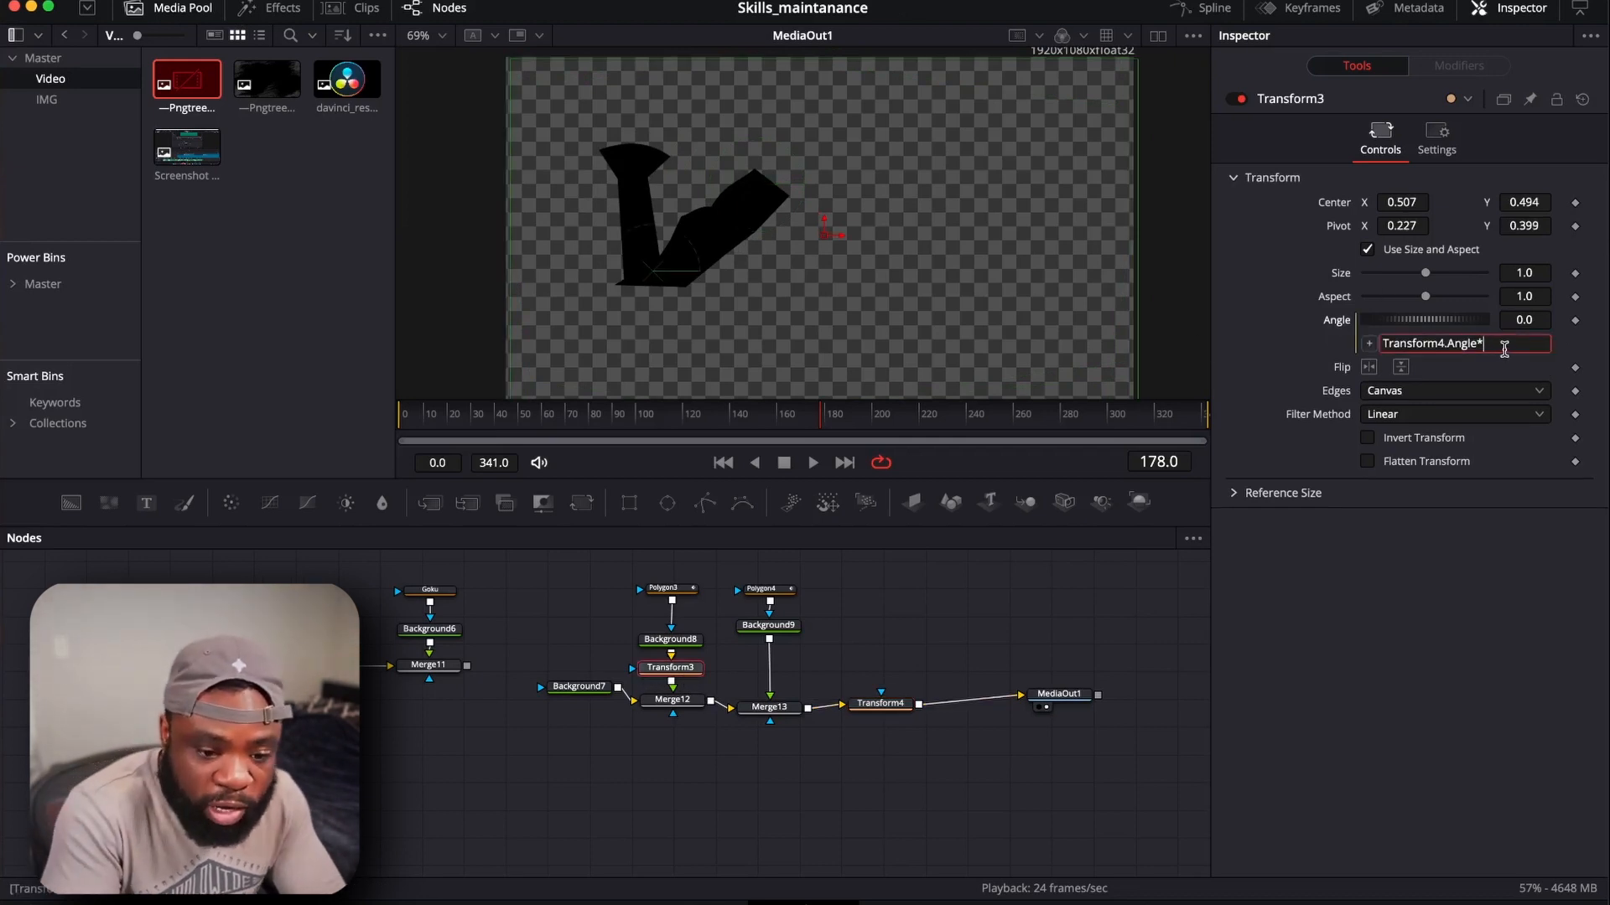
text(1.5)
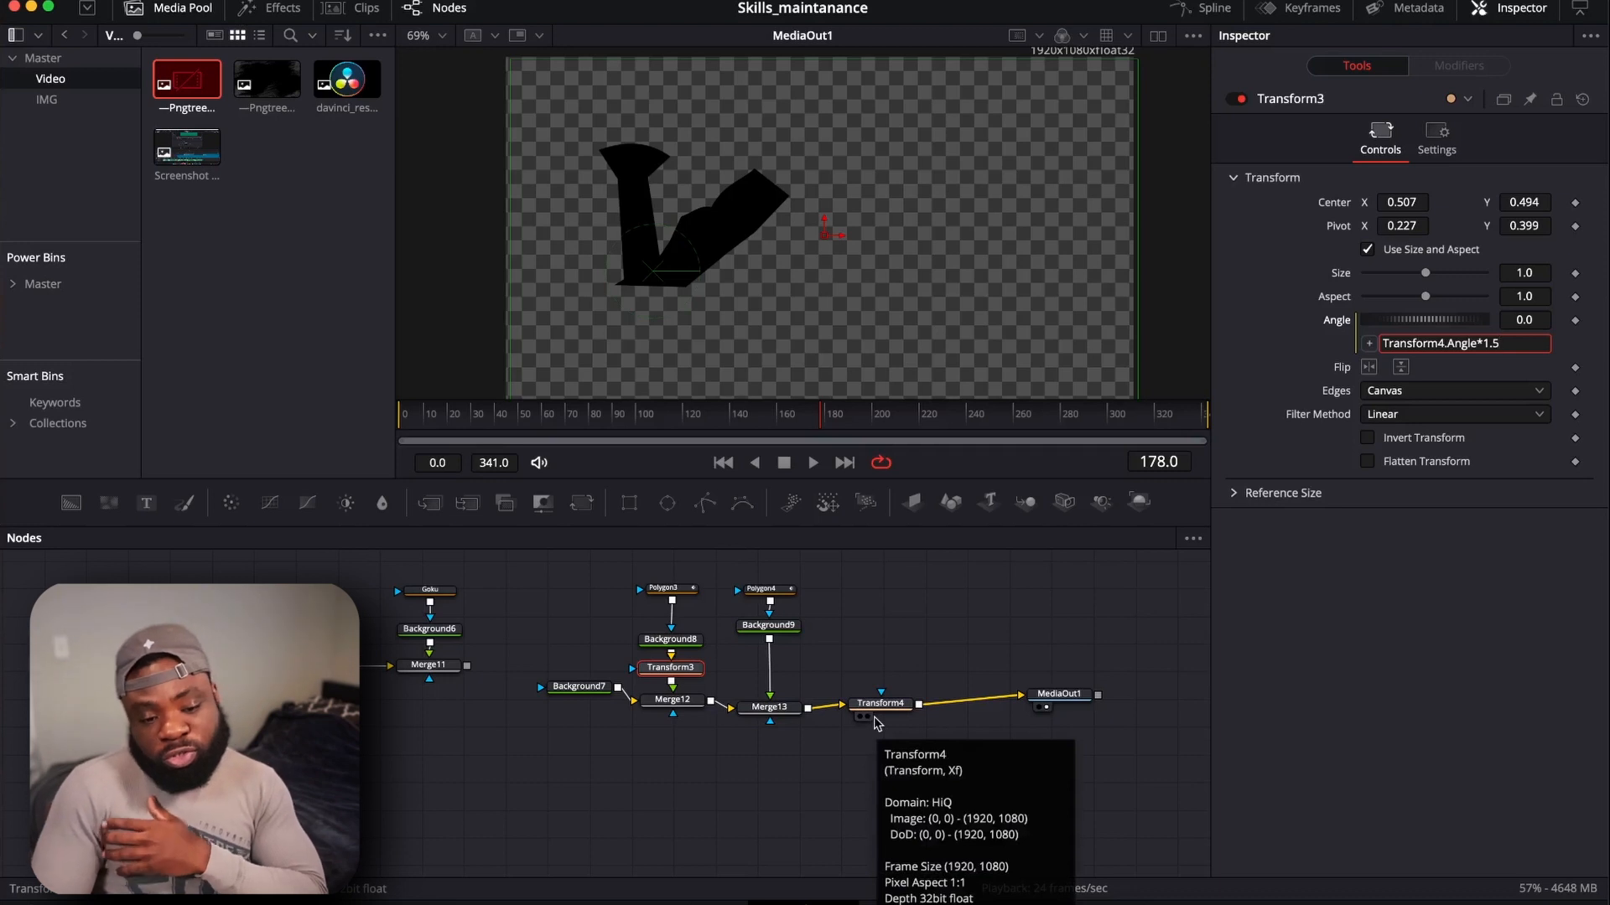
Rotate the arm by setting Transform4's Angle to 7.8
click(897, 711)
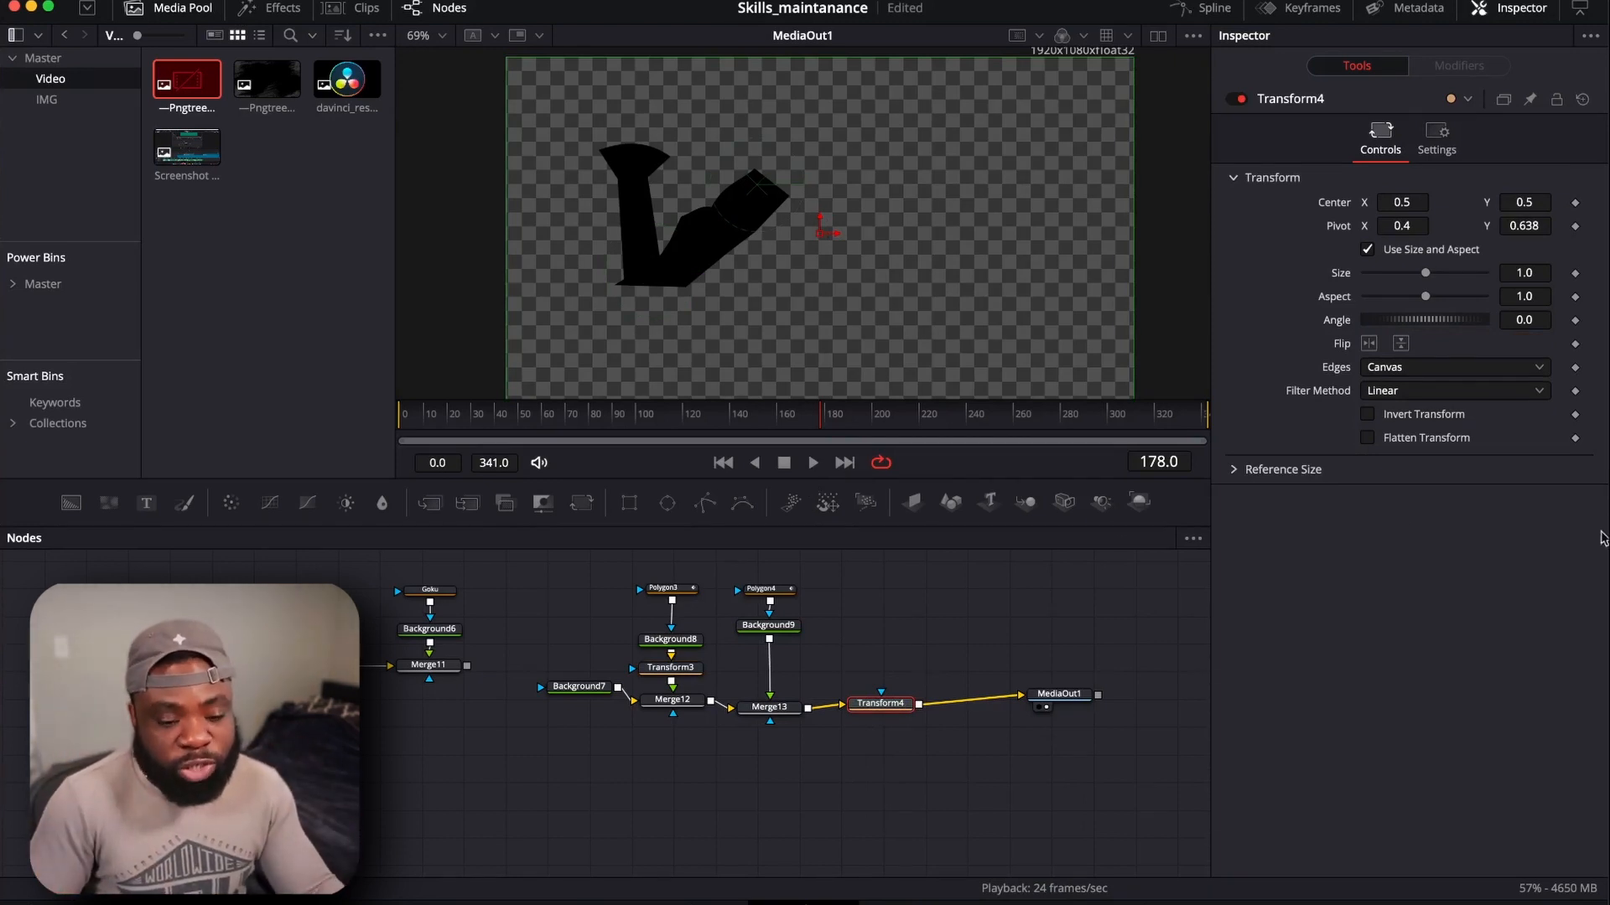
drag(1444, 327, 1452, 380)
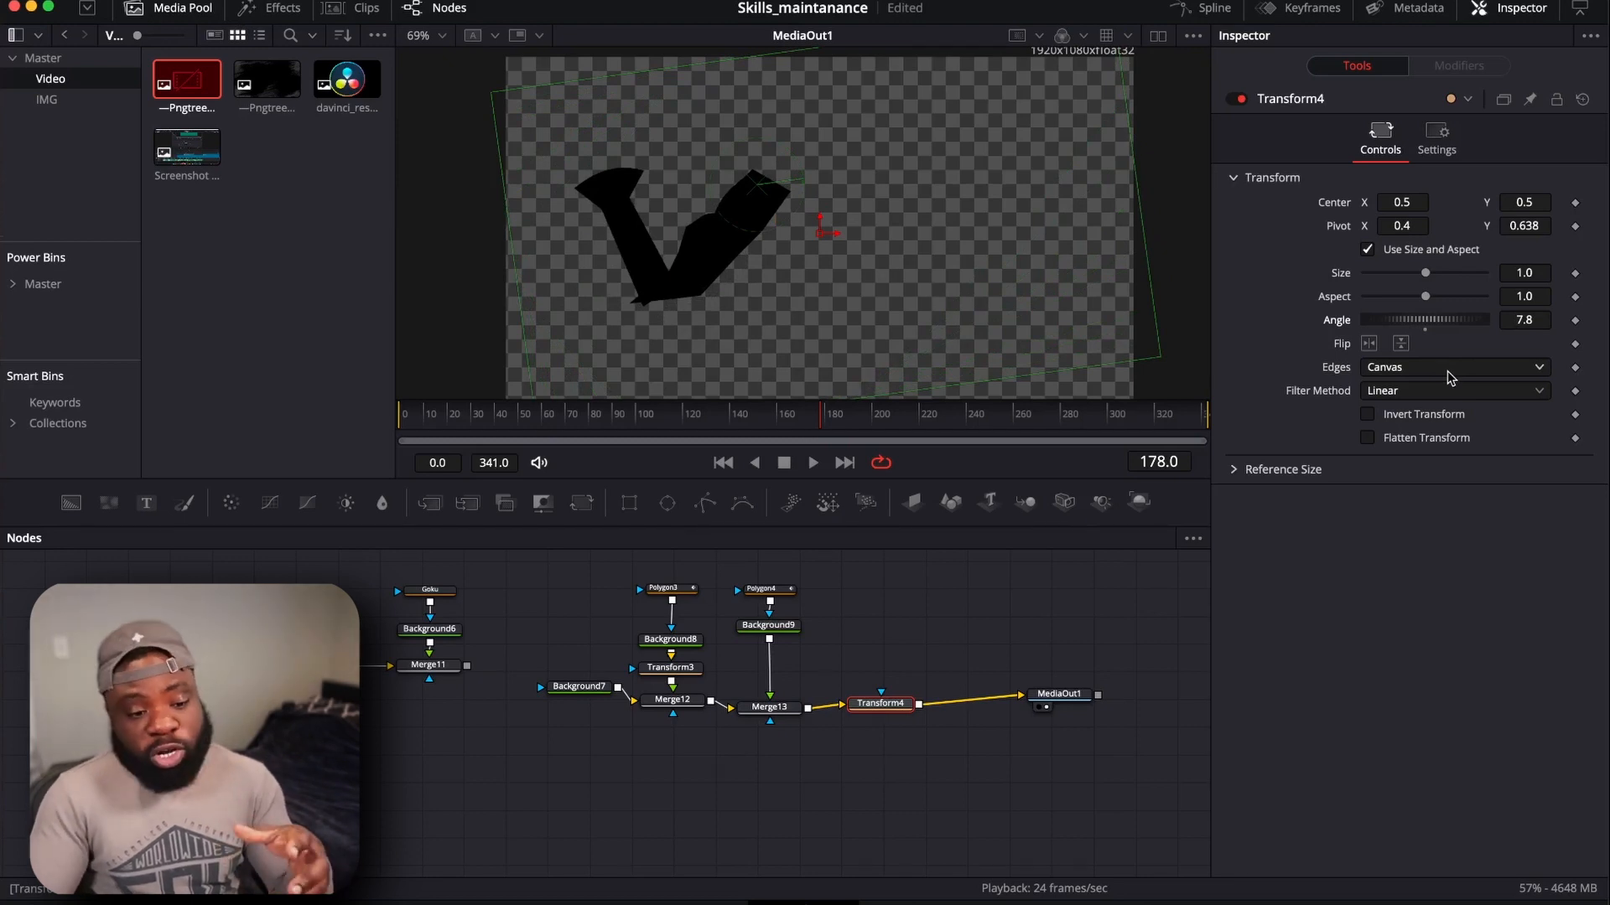